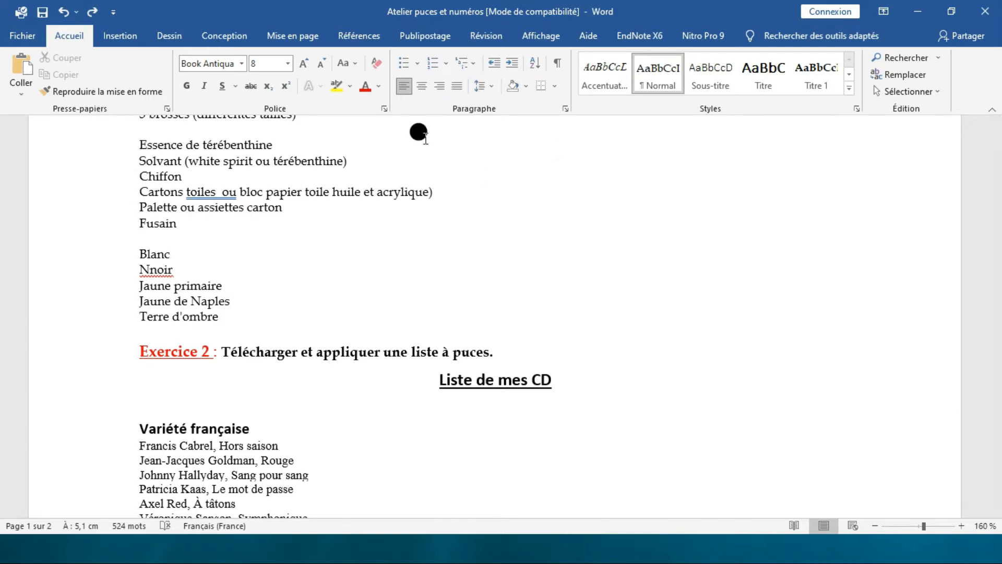
Step: Look through the document's four exercises on bulleted, numbered and multilevel lists, and return to its beginning
{"action": "scroll", "coordinate": [356, 291], "scroll_direction": "down", "scroll_amount": 4}
{"action": "scroll", "coordinate": [357, 291], "scroll_direction": "down", "scroll_amount": 9}
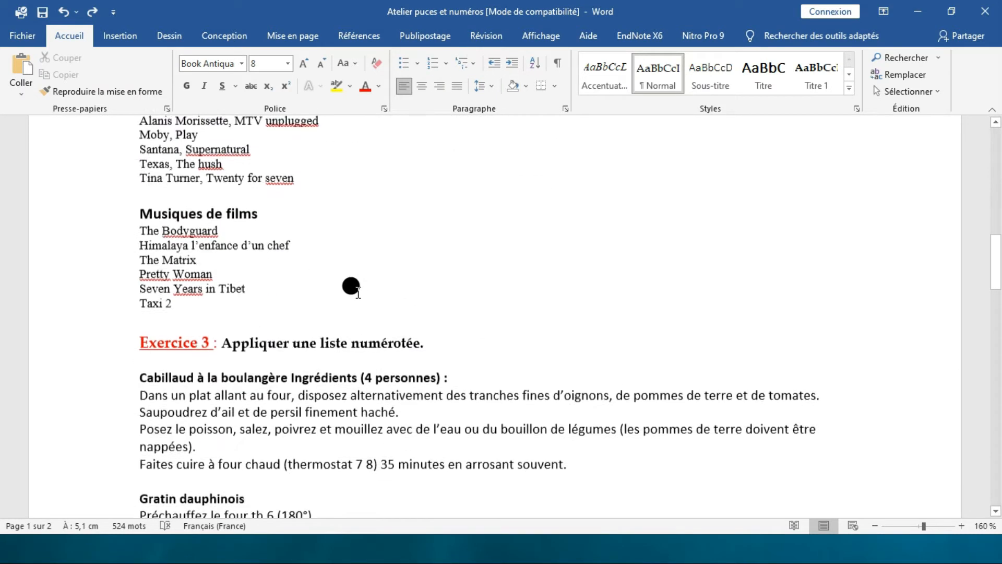
{"action": "scroll", "coordinate": [342, 278], "scroll_direction": "up", "scroll_amount": 1}
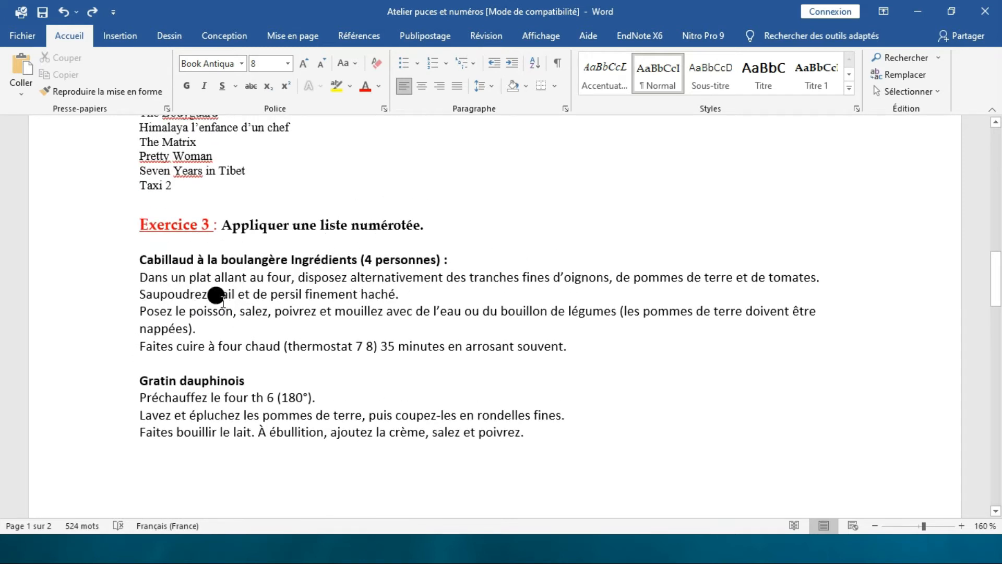
{"action": "scroll", "coordinate": [264, 331], "scroll_direction": "down", "scroll_amount": 7}
{"action": "scroll", "coordinate": [260, 324], "scroll_direction": "down", "scroll_amount": 8}
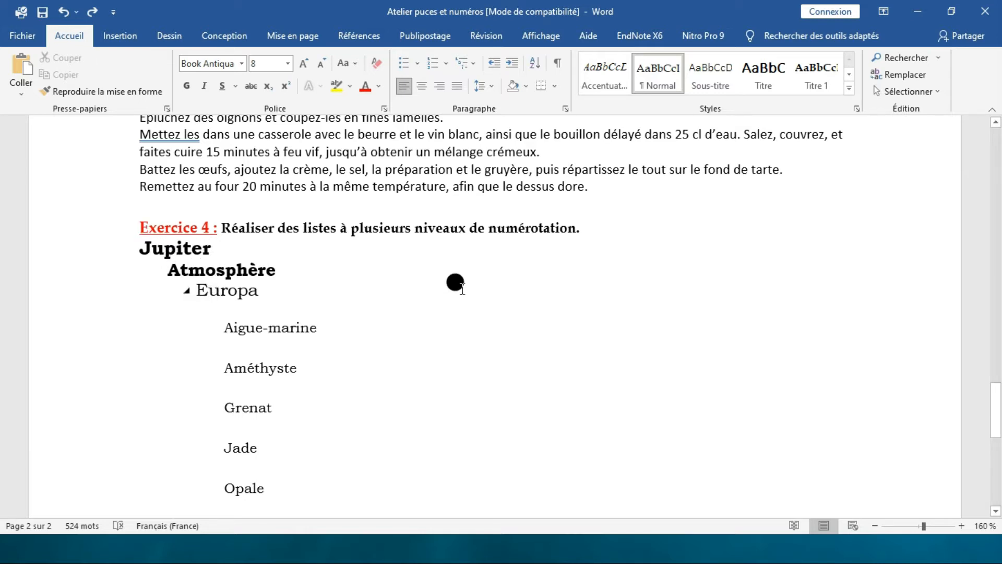
{"action": "scroll", "coordinate": [455, 283], "scroll_direction": "up", "scroll_amount": 10}
{"action": "left_click_drag", "start_coordinate": [997, 373], "coordinate": [994, 164]}
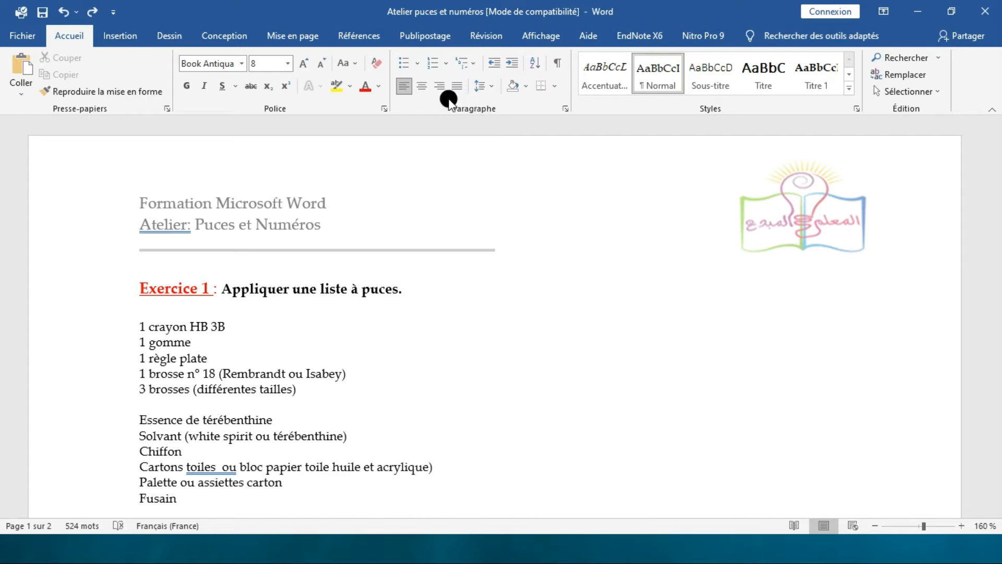
Step: Examine the available bullet styles and numbering formats without applying any
{"action": "left_click", "coordinate": [417, 65]}
{"action": "left_click", "coordinate": [417, 64]}
{"action": "left_click", "coordinate": [416, 65]}
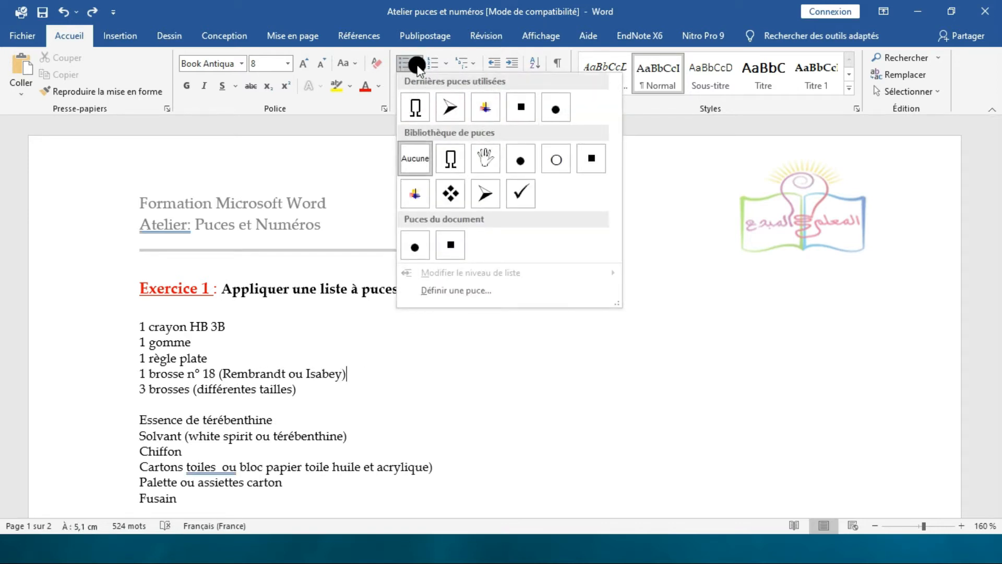
{"action": "left_click", "coordinate": [419, 65]}
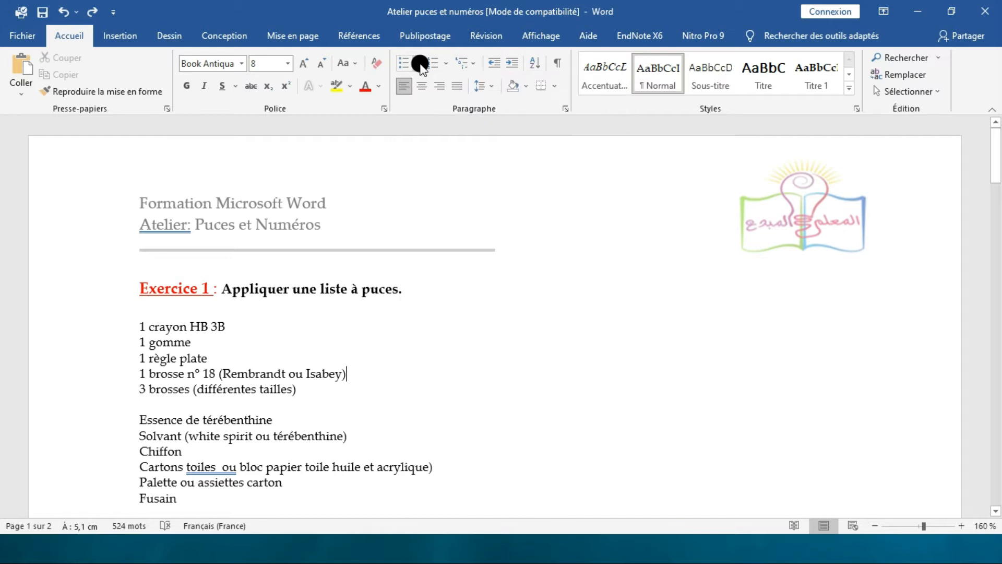
{"action": "left_click", "coordinate": [448, 65]}
{"action": "left_click", "coordinate": [447, 64]}
Step: Apply the multicoloured cross bullet to the Exercice 1 lines from "1 crayon HB 3B" to "3 brosses (différentes tailles)"
{"action": "scroll", "coordinate": [421, 204], "scroll_direction": "down", "scroll_amount": 1}
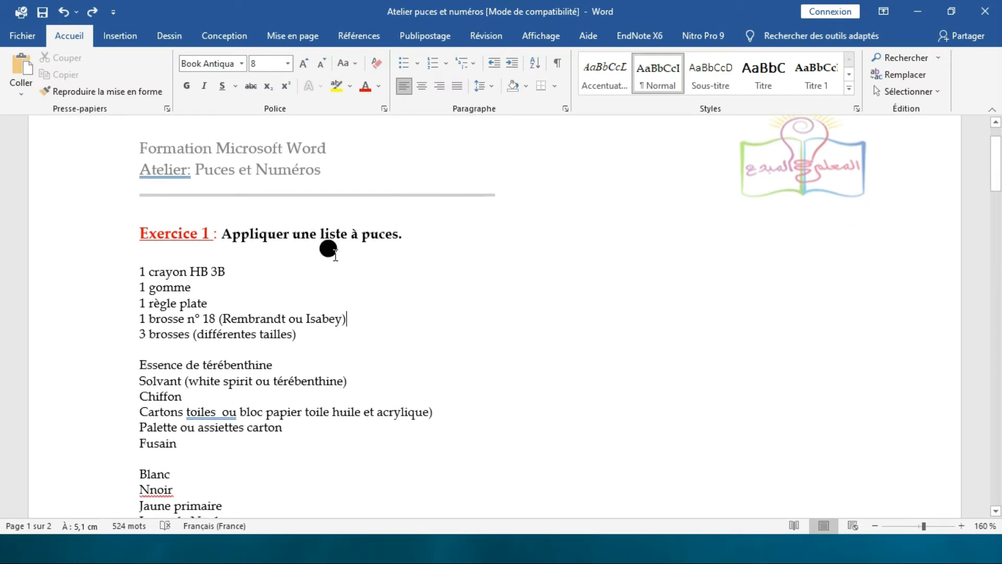
{"action": "scroll", "coordinate": [308, 245], "scroll_direction": "down", "scroll_amount": 1}
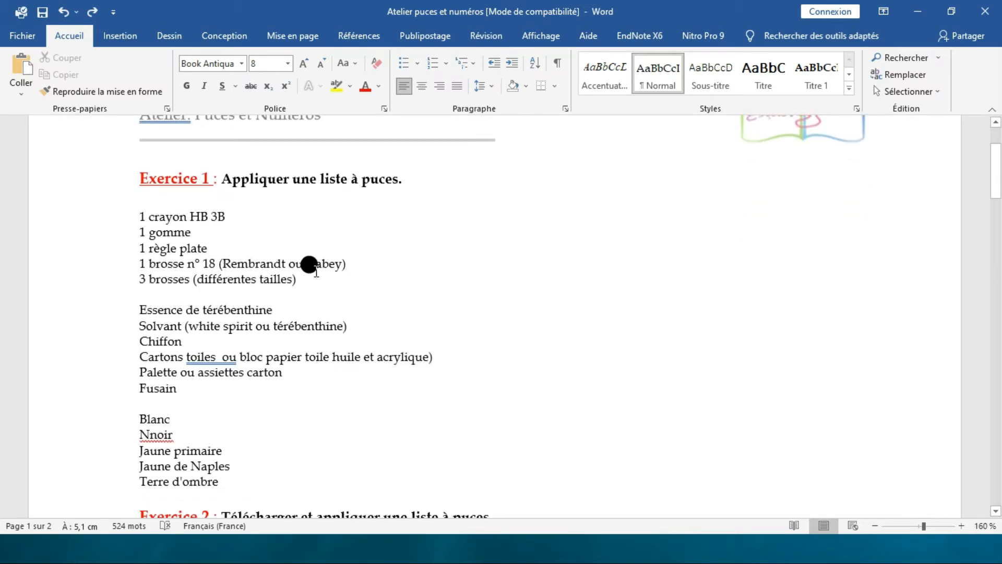
{"action": "left_click_drag", "start_coordinate": [301, 272], "coordinate": [144, 219]}
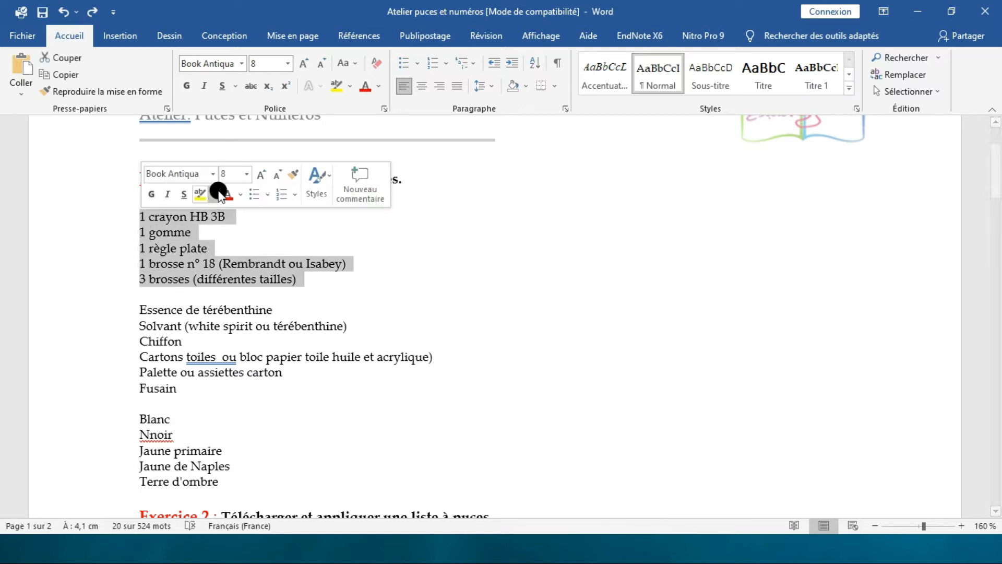
{"action": "left_click", "coordinate": [265, 196]}
{"action": "left_click", "coordinate": [265, 195]}
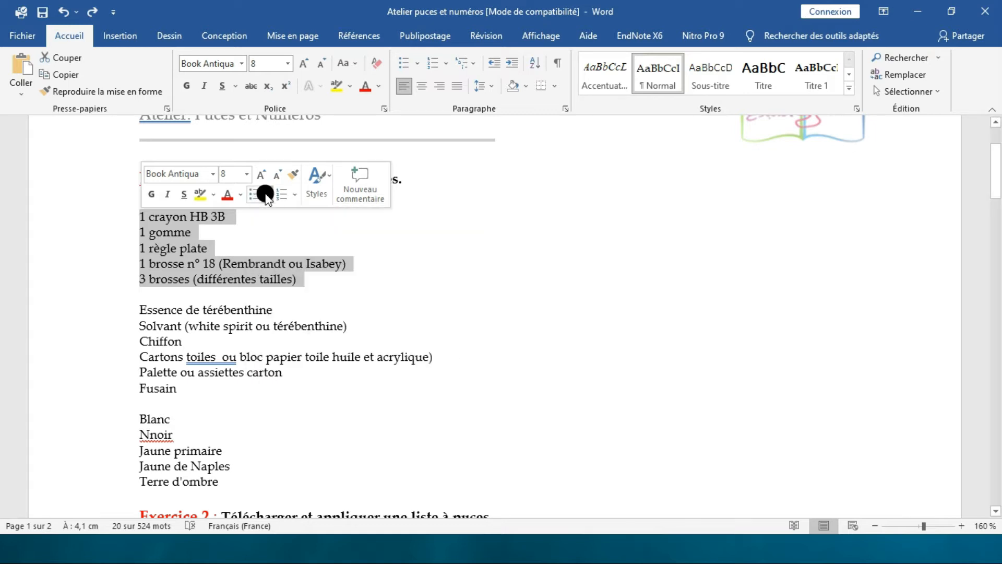
{"action": "left_click", "coordinate": [419, 62]}
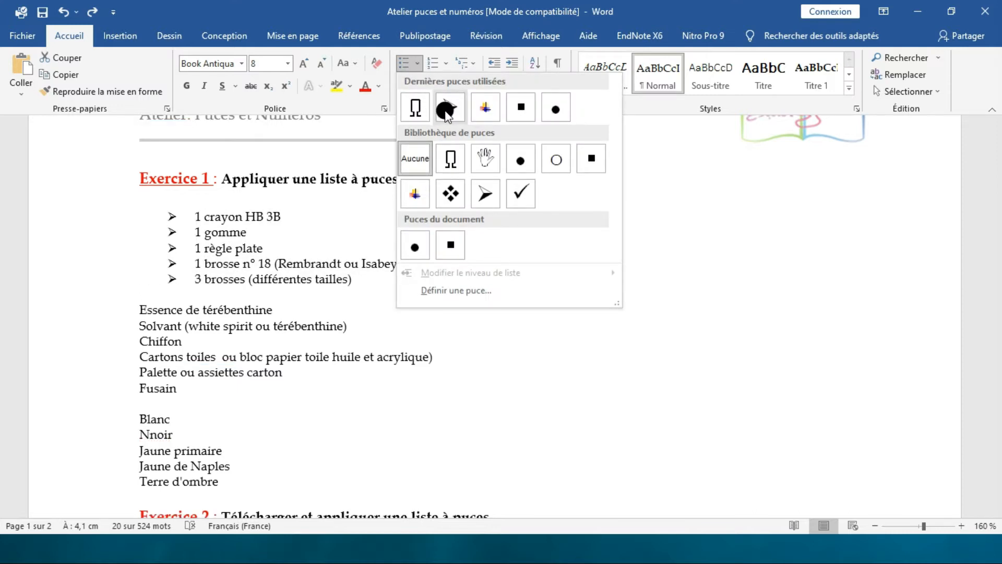
{"action": "key", "text": "Escape"}
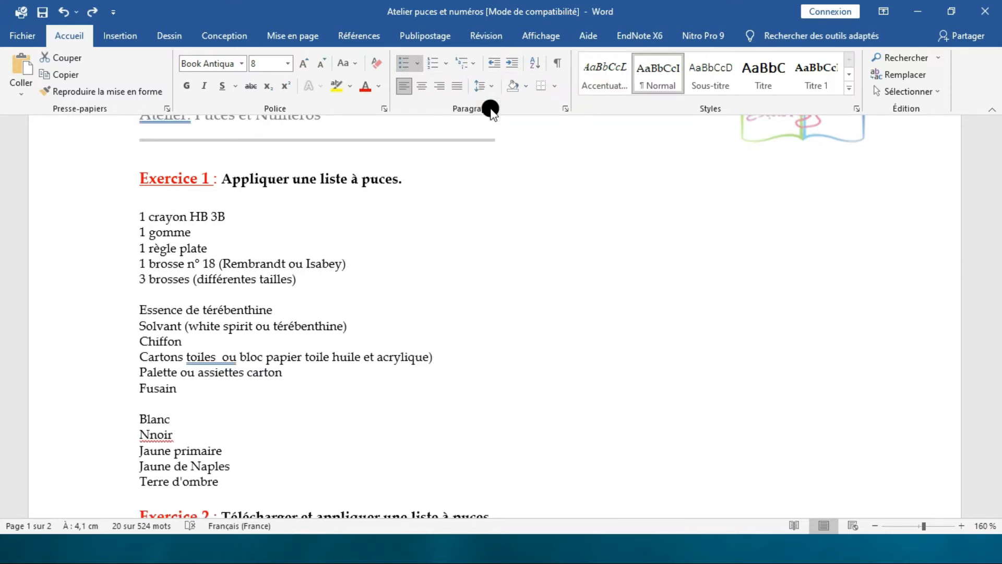
Step: Apply the check mark bullet to the lines from "Essence de térébenthine" to "Fusain"
{"action": "left_click", "coordinate": [214, 385]}
{"action": "left_click_drag", "start_coordinate": [193, 389], "coordinate": [134, 306]}
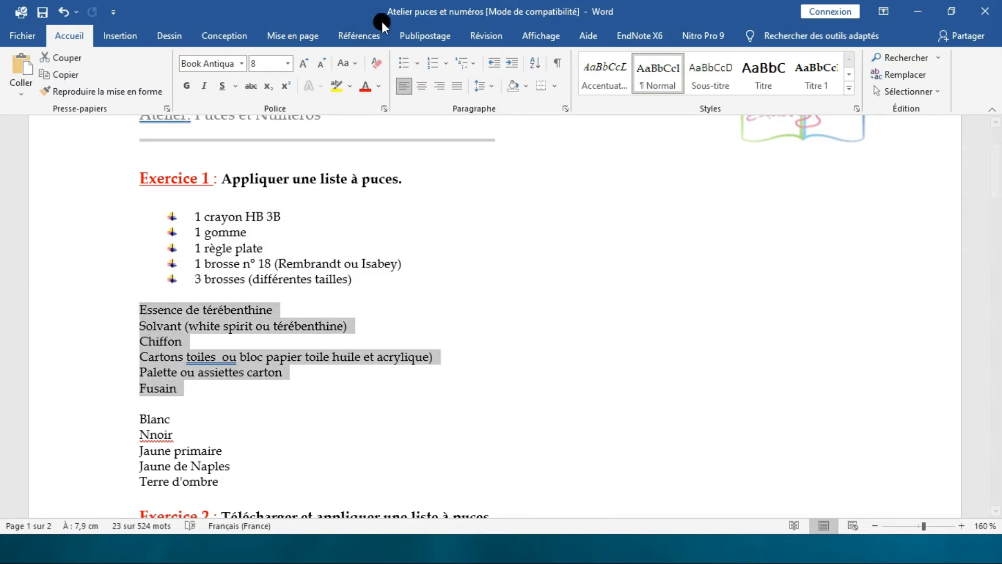
{"action": "left_click", "coordinate": [417, 63]}
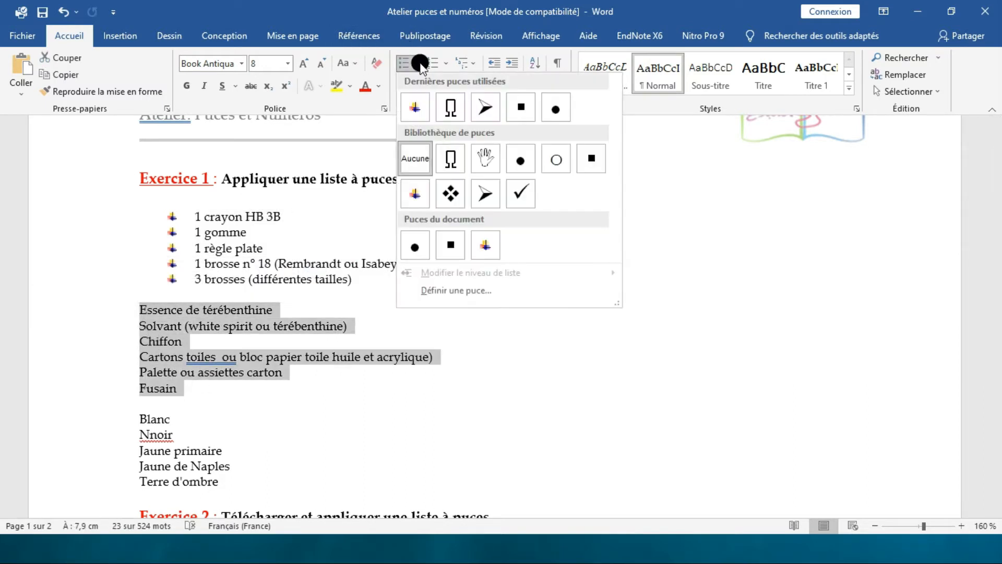
{"action": "left_click", "coordinate": [521, 193]}
{"action": "scroll", "coordinate": [392, 320], "scroll_direction": "down", "scroll_amount": 3}
{"action": "scroll", "coordinate": [313, 332], "scroll_direction": "up", "scroll_amount": 3}
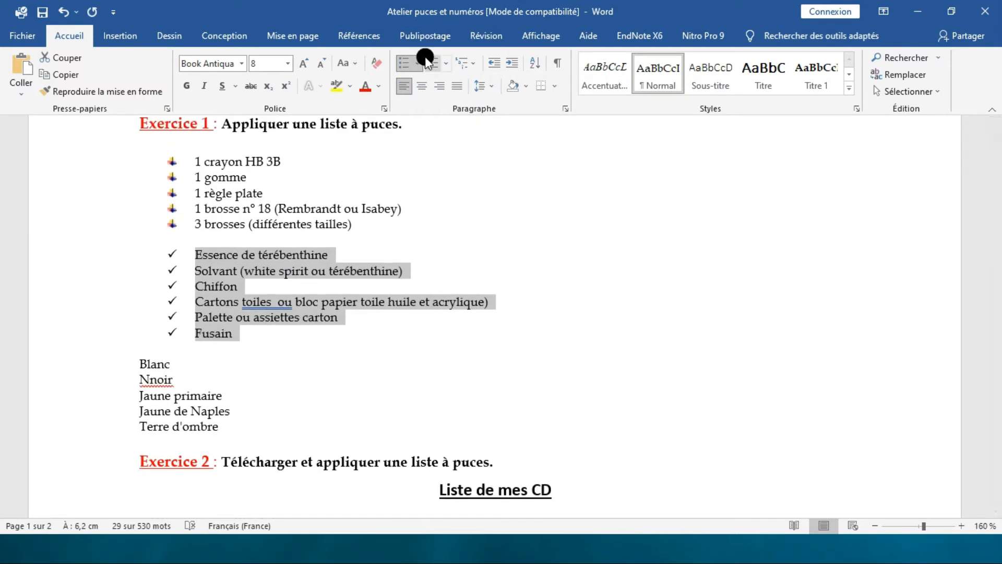
{"action": "left_click", "coordinate": [420, 63]}
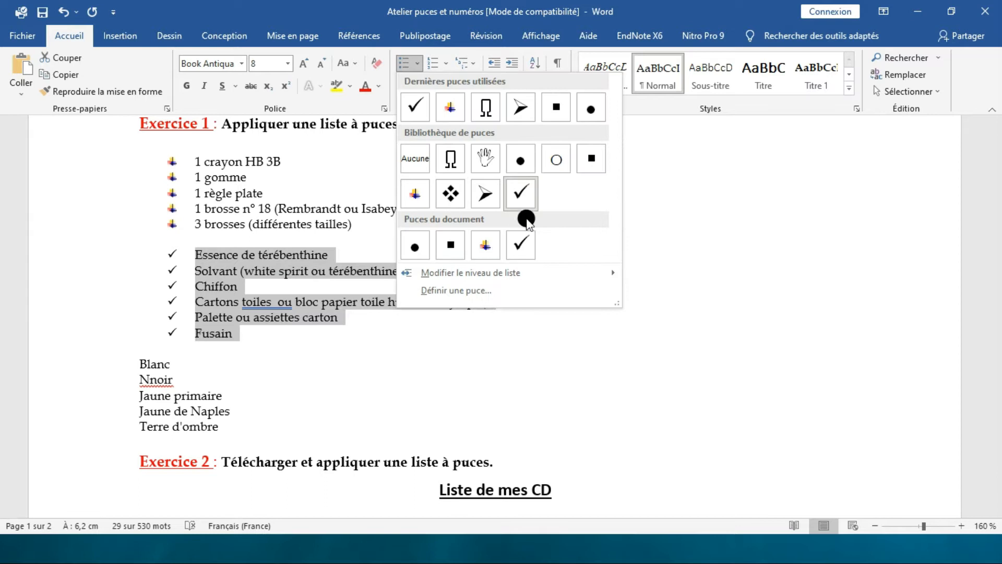
{"action": "left_click", "coordinate": [311, 378]}
{"action": "left_click", "coordinate": [309, 382]}
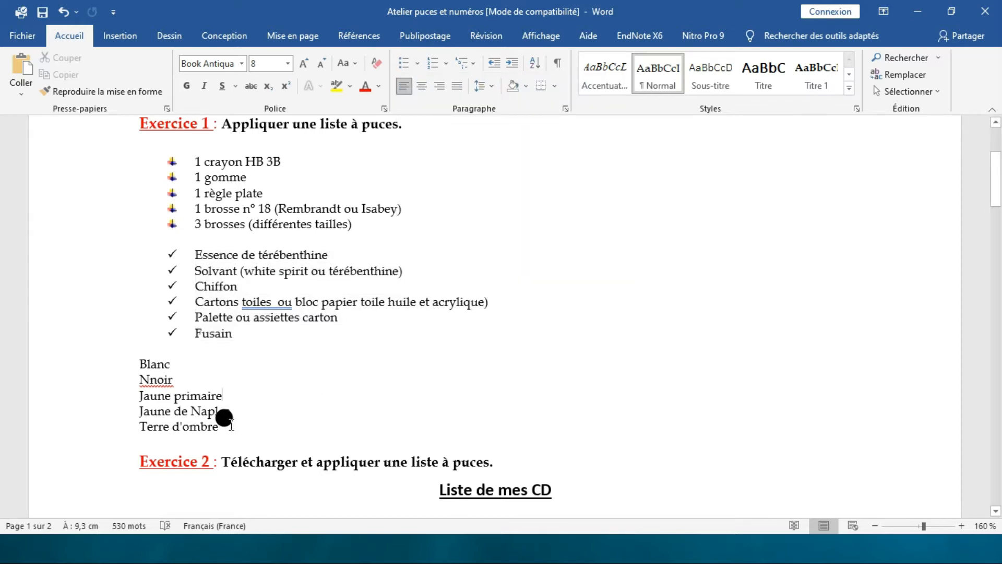
Step: Define a new bullet from the circled right arrow, Wingdings character 220, for the lines from "Blanc" to "Terre d'ombre"
{"action": "left_click_drag", "start_coordinate": [218, 417], "coordinate": [134, 356]}
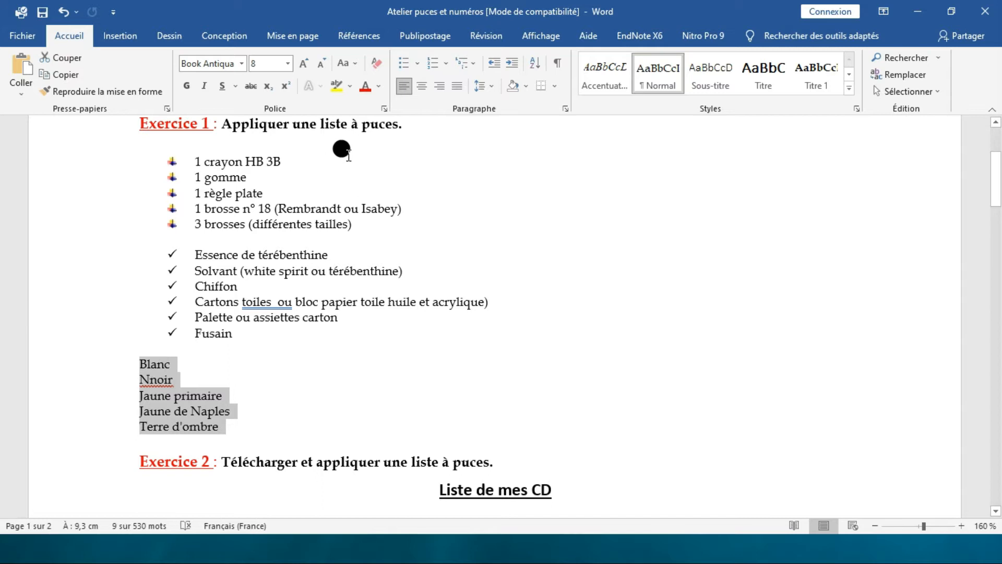
{"action": "left_click", "coordinate": [413, 65]}
{"action": "left_click", "coordinate": [437, 291]}
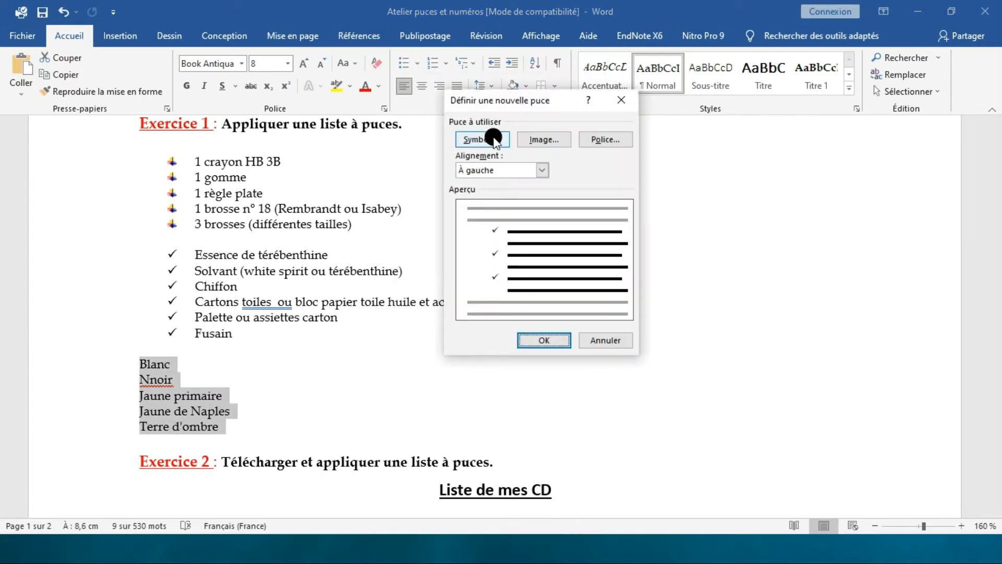
{"action": "left_click", "coordinate": [489, 140]}
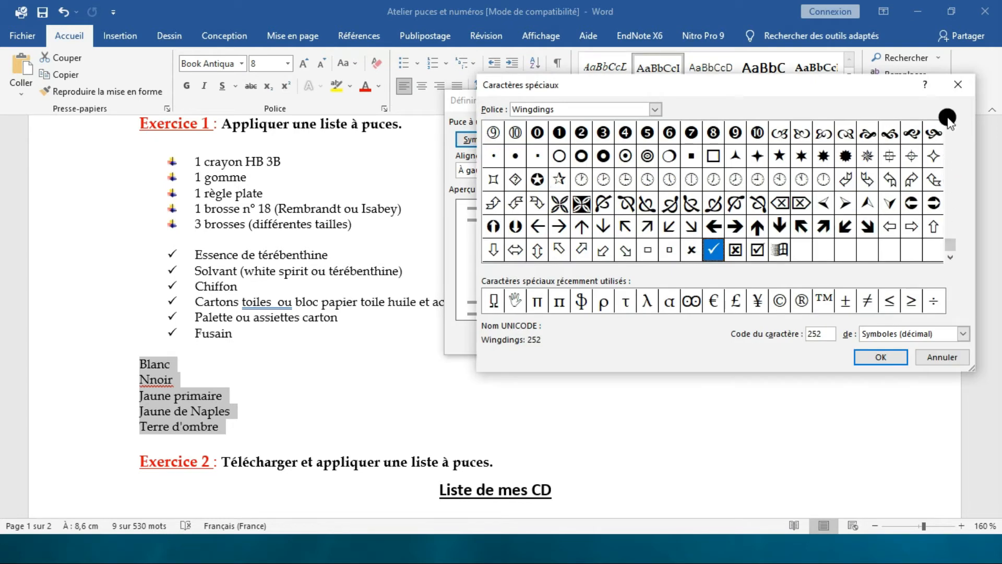
{"action": "left_click", "coordinate": [932, 204]}
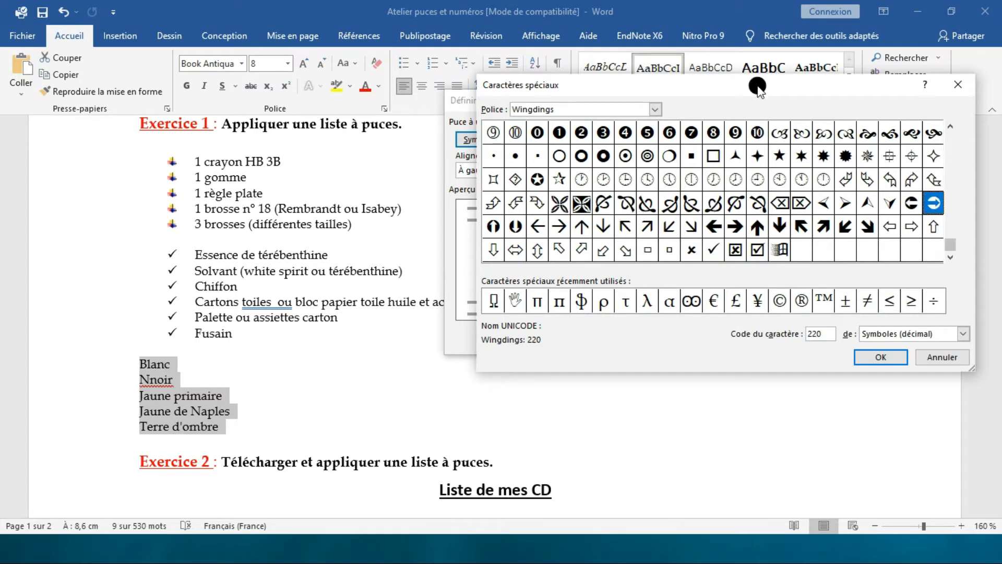
{"action": "left_click", "coordinate": [654, 109]}
{"action": "left_click", "coordinate": [654, 109]}
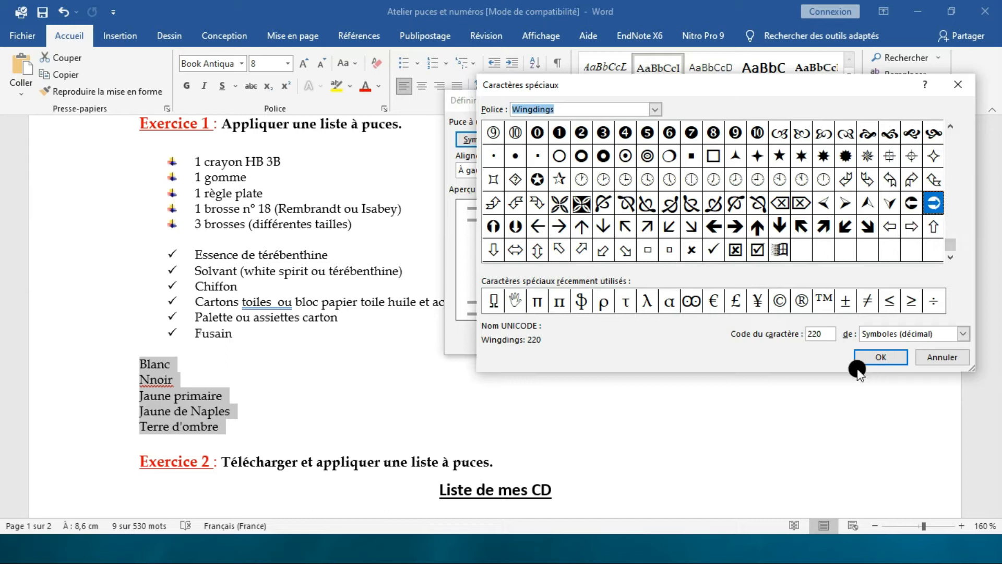
{"action": "left_click", "coordinate": [895, 357]}
{"action": "left_click", "coordinate": [546, 341]}
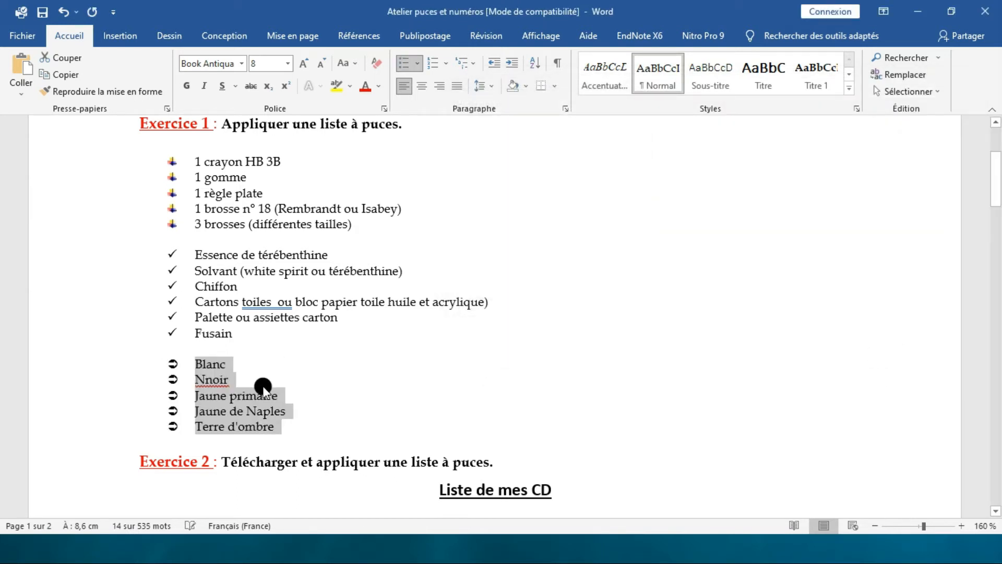
{"action": "left_click", "coordinate": [278, 392]}
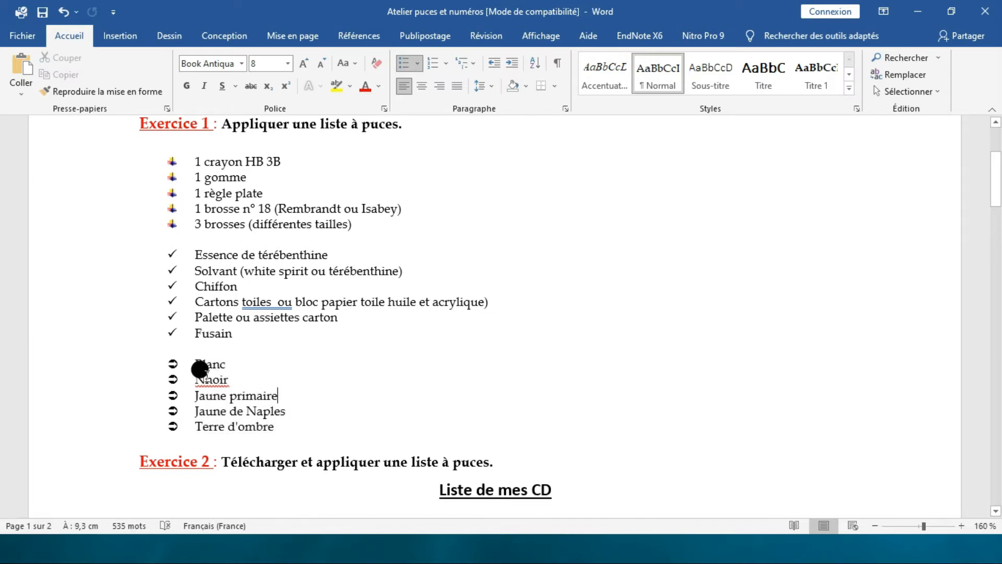
Step: Reduce the document window at Exercice 2, switch to File Explorer and view the bullet images in the "puces" folder
{"action": "scroll", "coordinate": [314, 268], "scroll_direction": "down", "scroll_amount": 2}
{"action": "scroll", "coordinate": [282, 267], "scroll_direction": "up", "scroll_amount": 2}
{"action": "scroll", "coordinate": [184, 173], "scroll_direction": "down", "scroll_amount": 2}
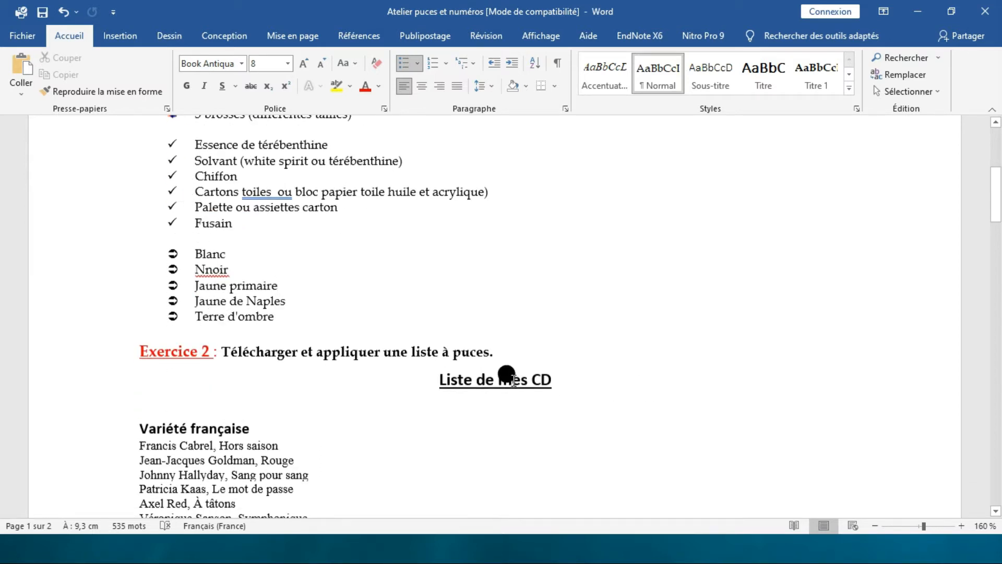
{"action": "scroll", "coordinate": [509, 376], "scroll_direction": "down", "scroll_amount": 2}
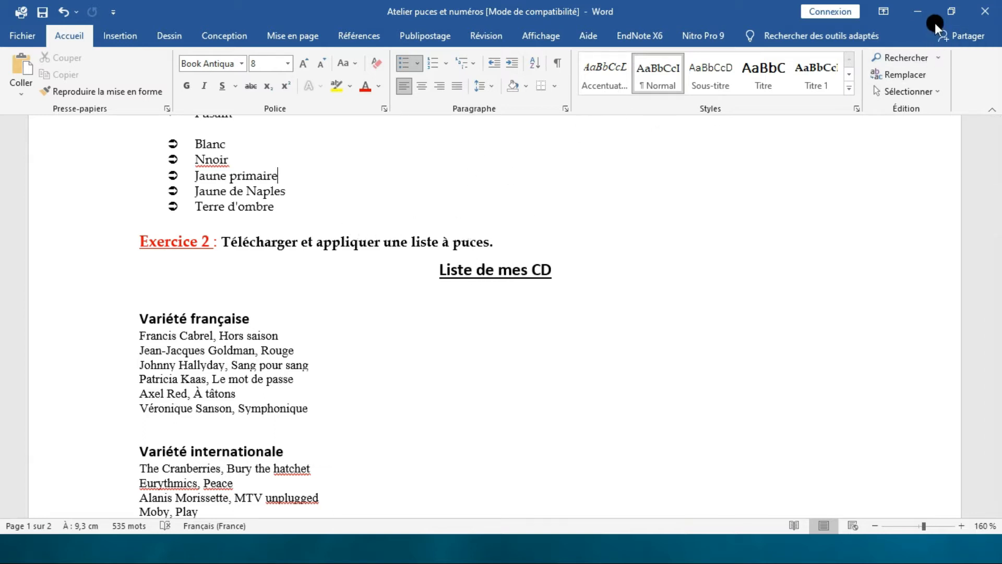
{"action": "left_click", "coordinate": [950, 17]}
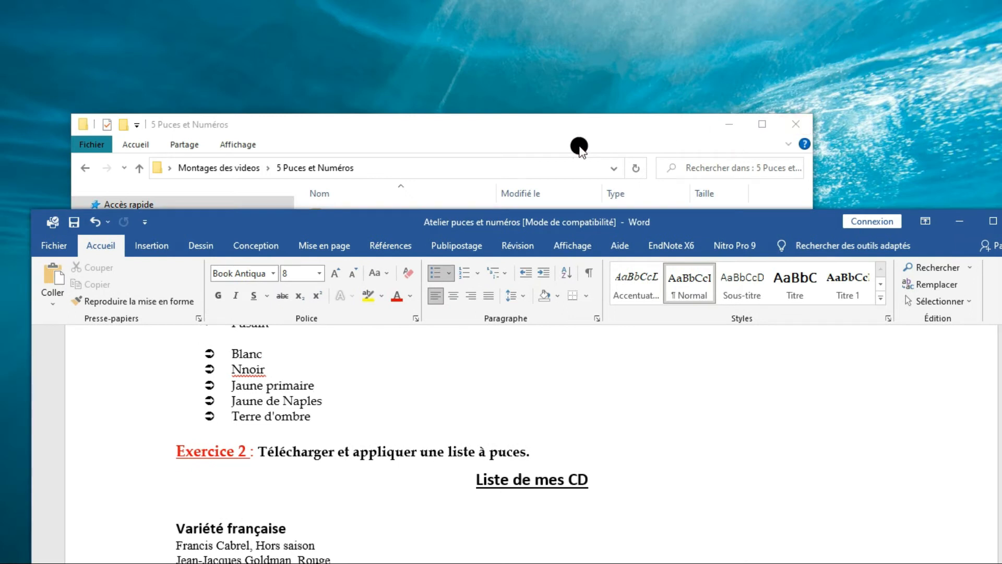
{"action": "left_click", "coordinate": [584, 138]}
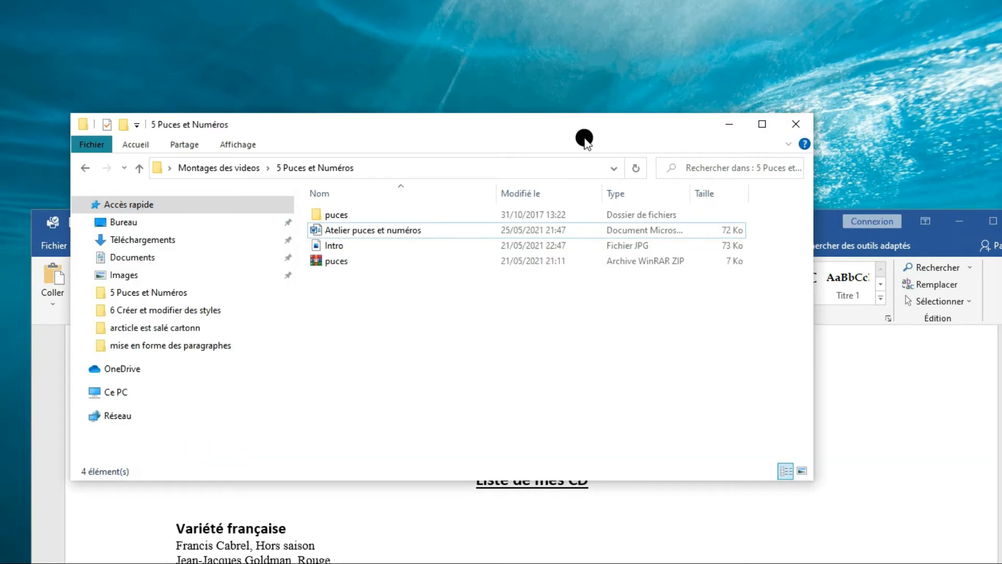
{"action": "left_click", "coordinate": [344, 218]}
{"action": "double_click", "coordinate": [344, 217]}
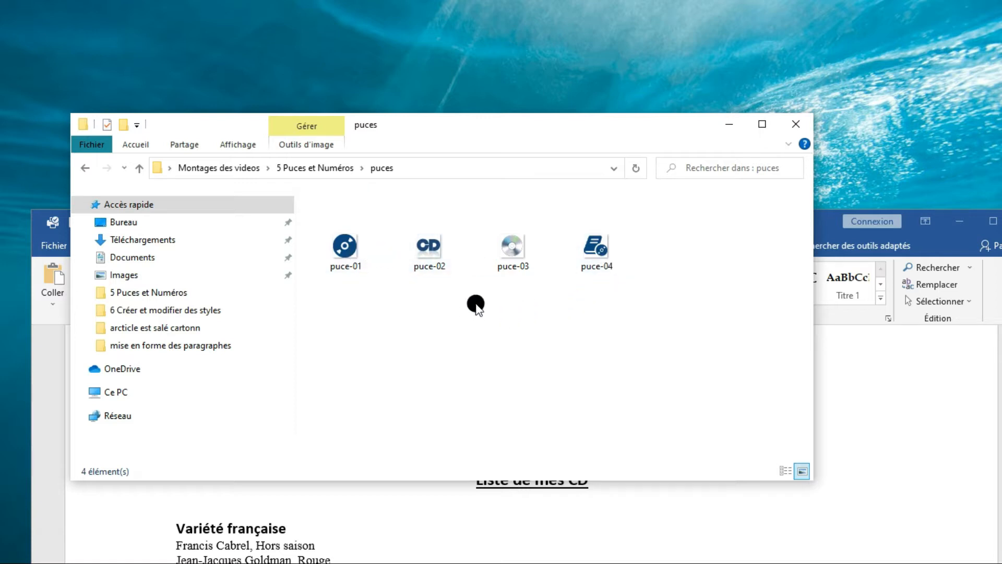
{"action": "mouse_move", "coordinate": [504, 269]}
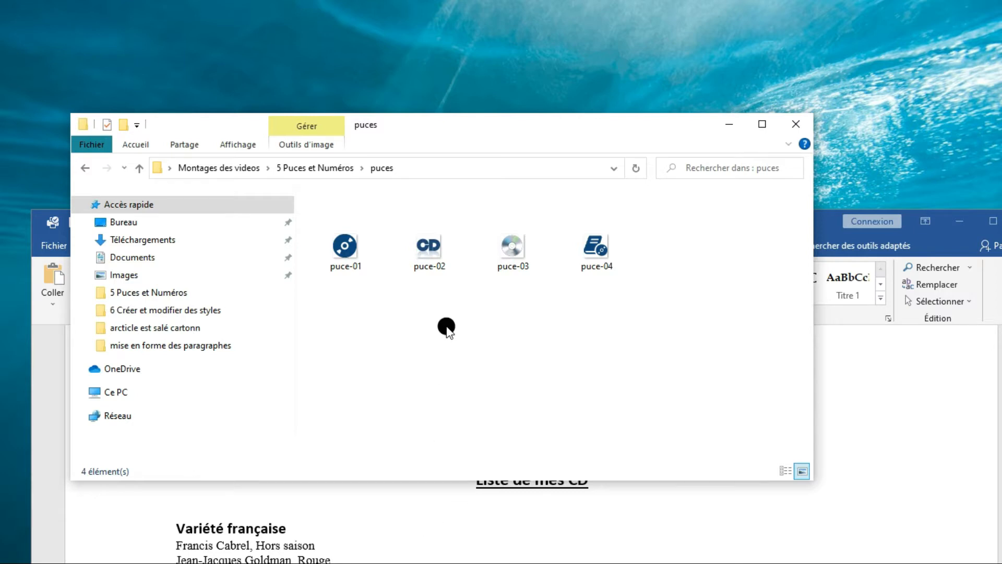
Step: Return to the "5 Puces et Numéros" folder and view the extraction options for the "puces" ZIP archive
{"action": "left_click", "coordinate": [829, 224]}
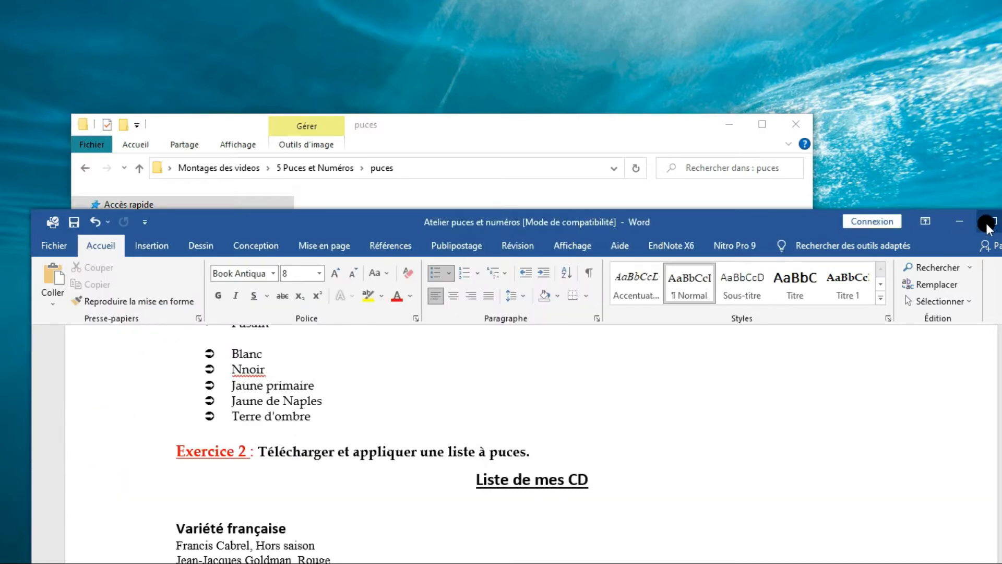
{"action": "left_click", "coordinate": [503, 134]}
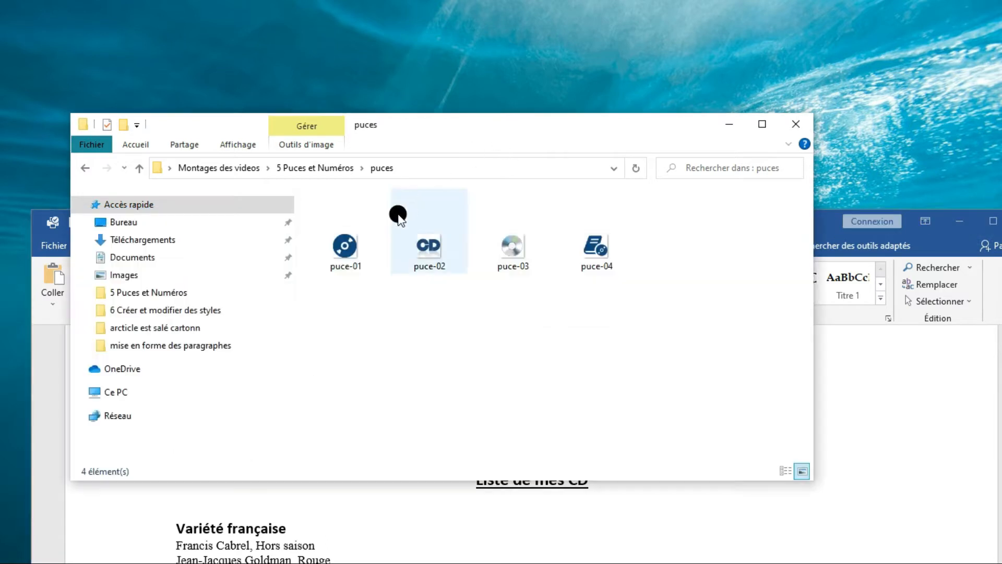
{"action": "left_click", "coordinate": [85, 166]}
{"action": "left_click", "coordinate": [339, 261]}
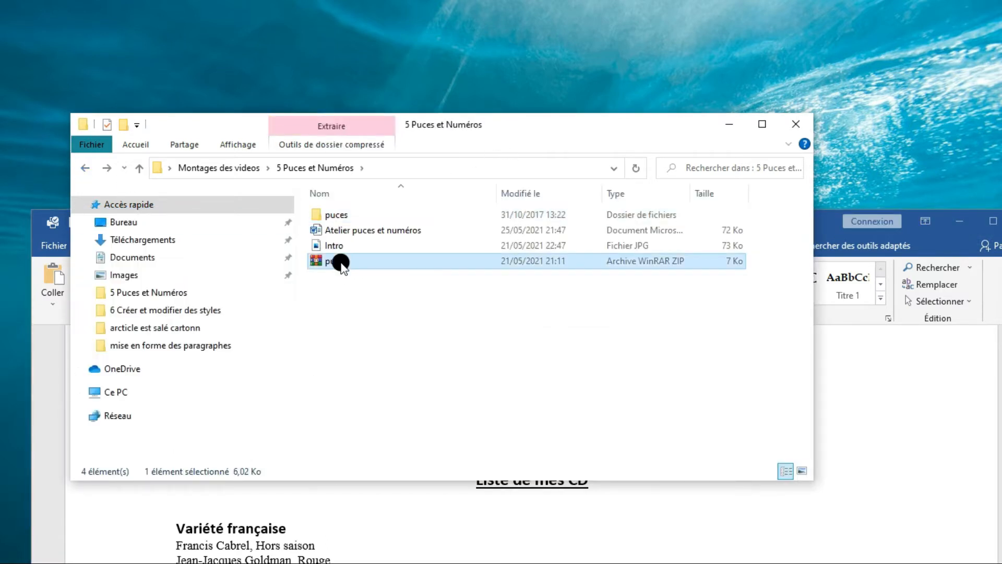
{"action": "right_click", "coordinate": [340, 262]}
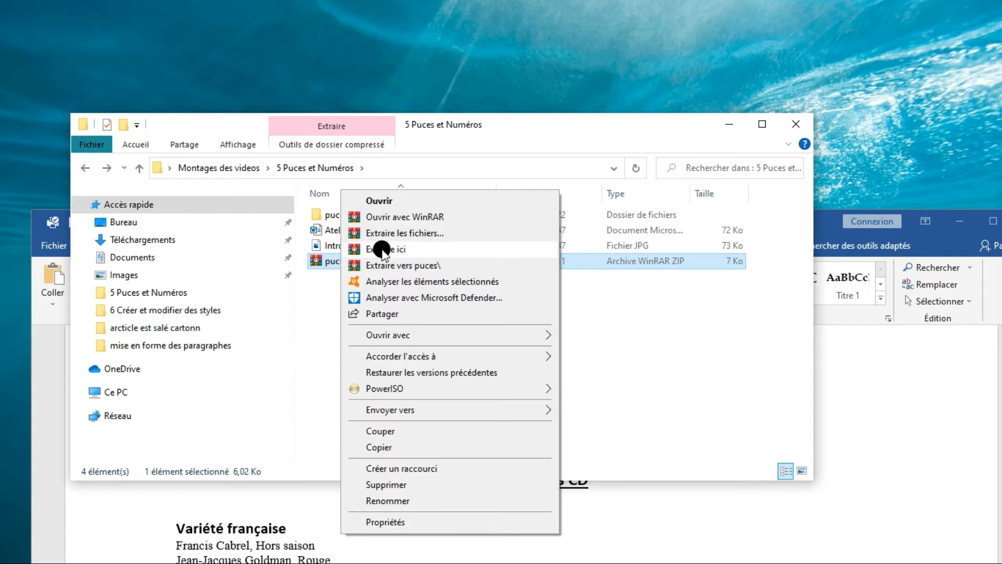
{"action": "left_click", "coordinate": [583, 302]}
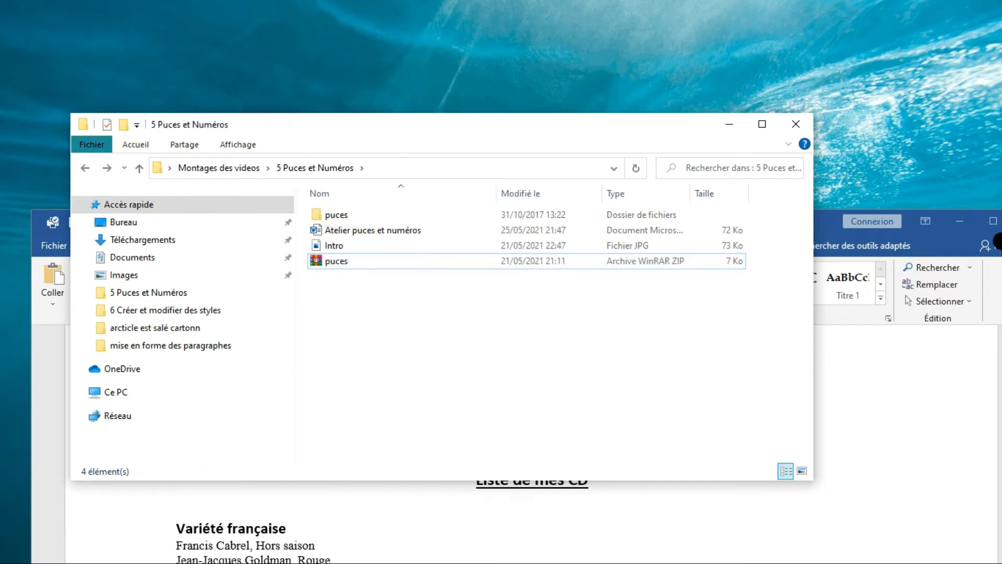
Step: Switch to Word, maximize the document and start defining a picture bullet for the six lines under "Variété française"
{"action": "left_click", "coordinate": [993, 221]}
{"action": "scroll", "coordinate": [192, 288], "scroll_direction": "down", "scroll_amount": 2}
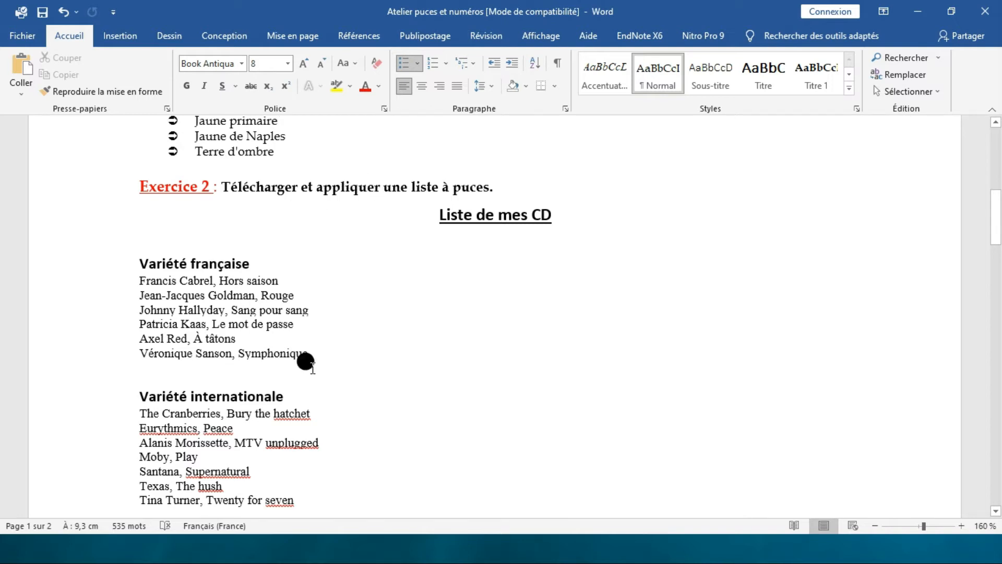
{"action": "left_click_drag", "start_coordinate": [315, 357], "coordinate": [148, 275]}
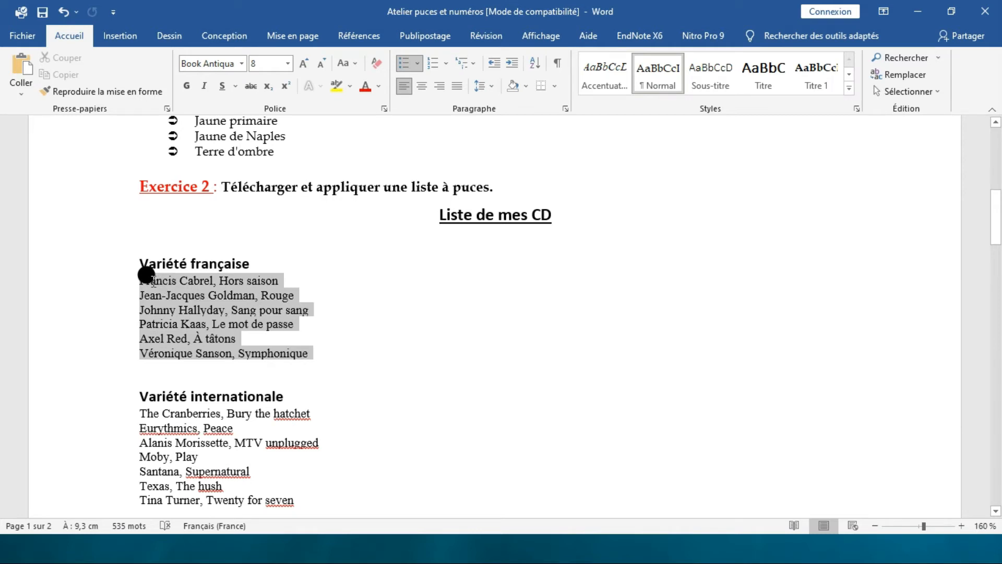
{"action": "left_click_drag", "start_coordinate": [147, 274], "coordinate": [150, 280]}
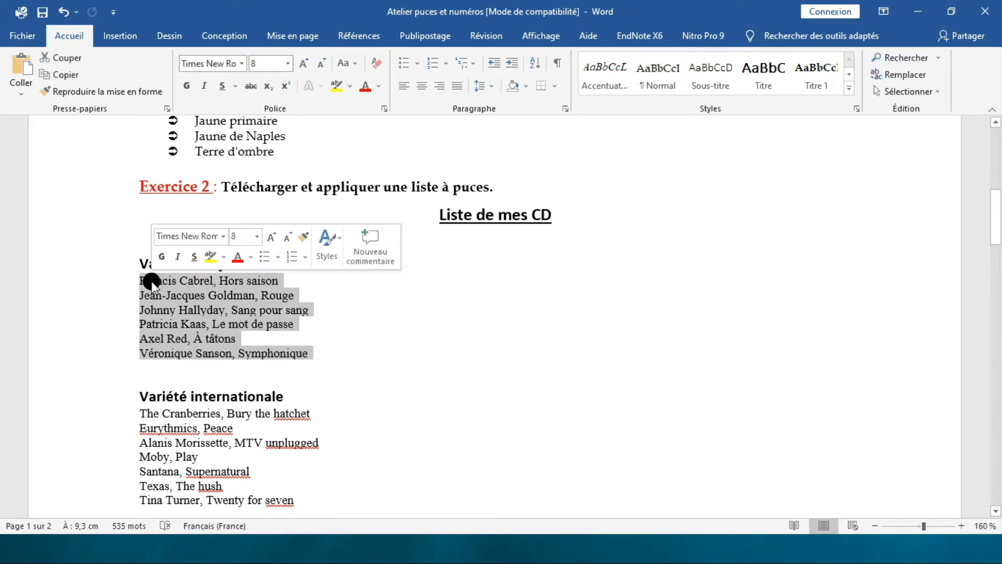
{"action": "left_click", "coordinate": [421, 64]}
{"action": "left_click", "coordinate": [486, 386]}
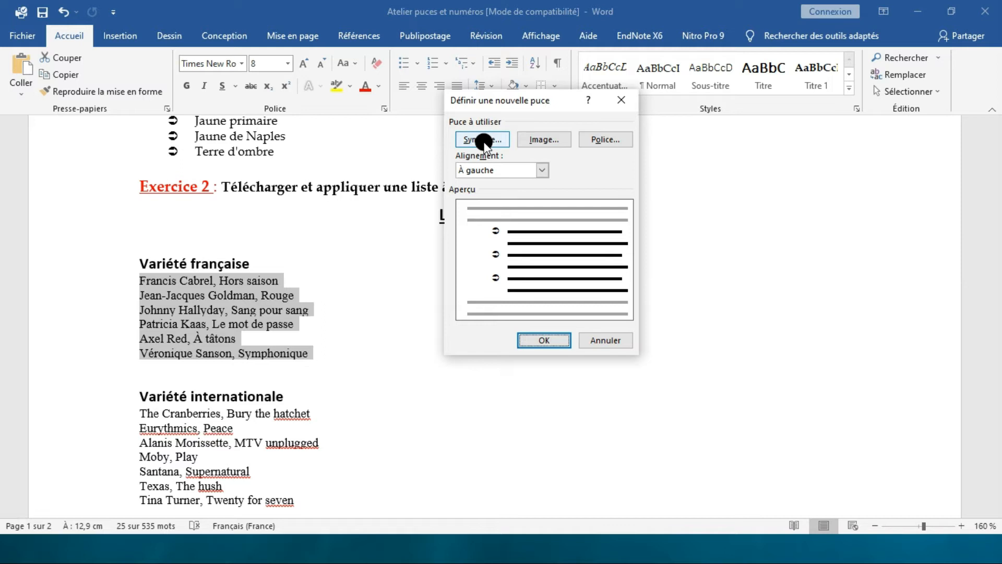
{"action": "left_click", "coordinate": [552, 140]}
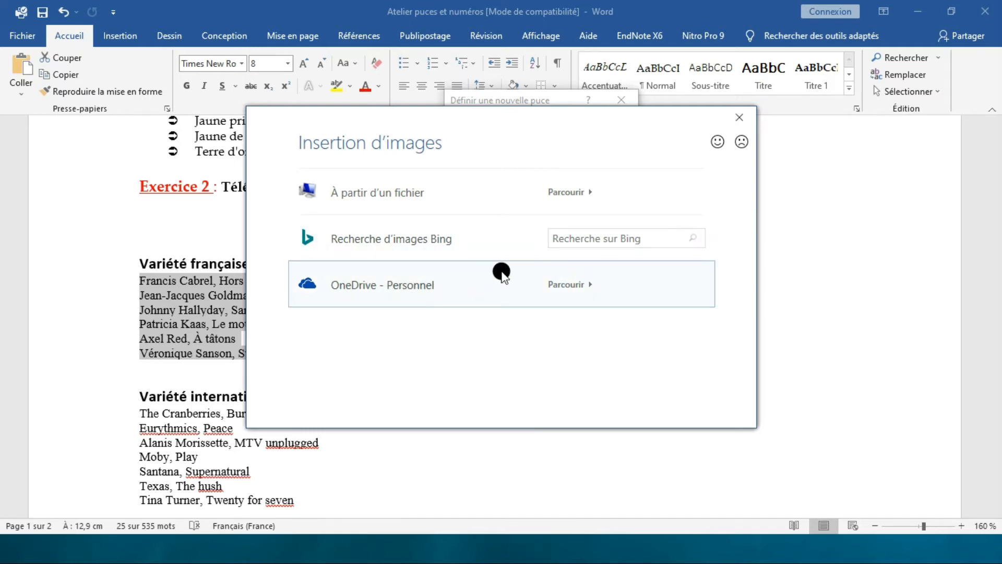
Step: Insert the image file puce-03 from the "puces" subfolder of "5 Puces et Numéros" as the bullet for the "Variété française" lines
{"action": "left_click", "coordinate": [580, 238]}
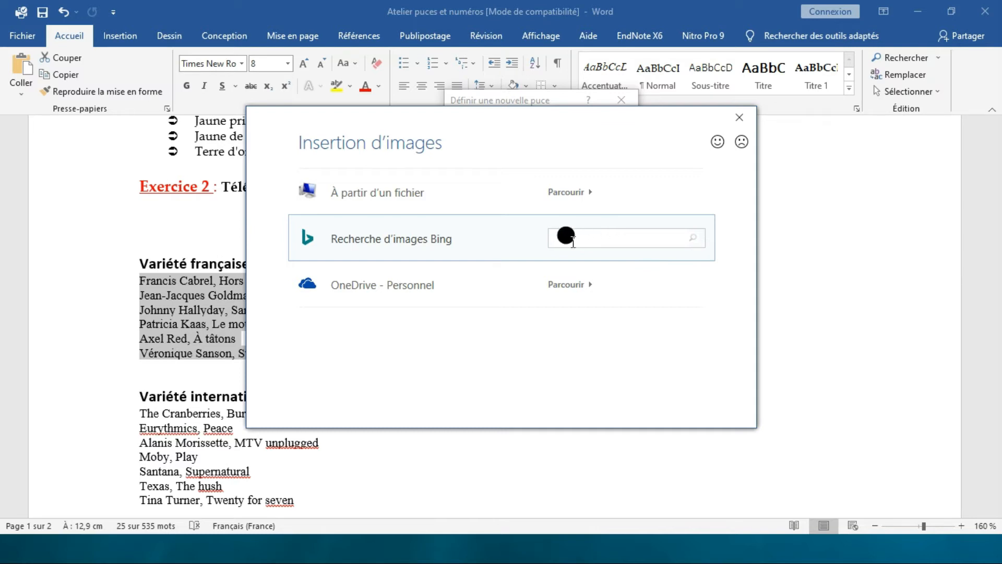
{"action": "left_click", "coordinate": [574, 193]}
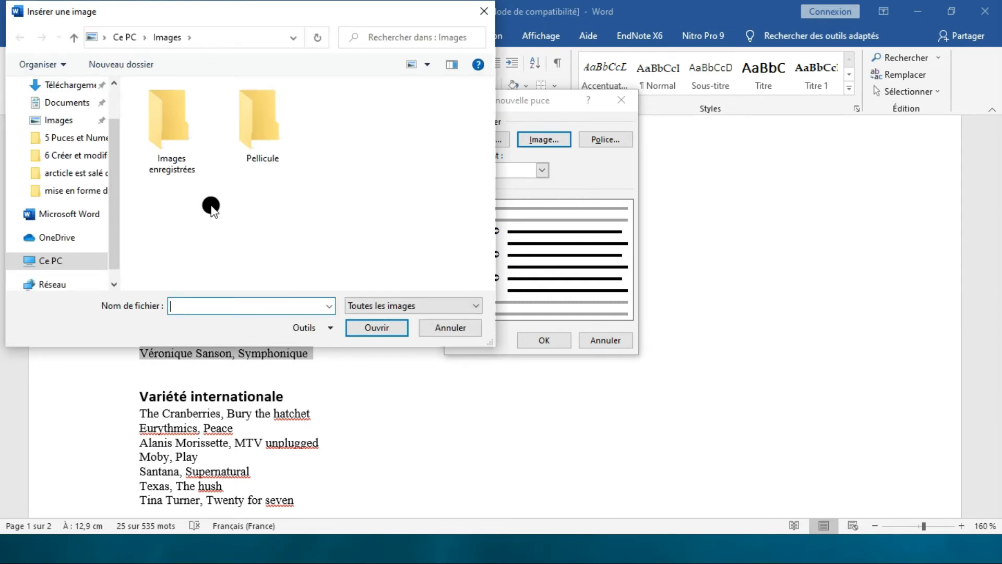
{"action": "left_click", "coordinate": [73, 143]}
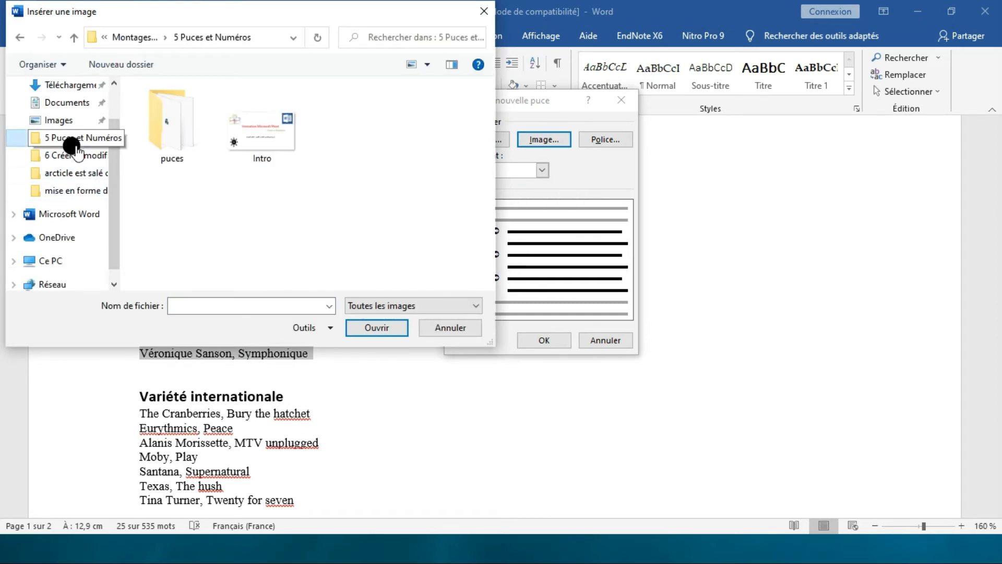
{"action": "double_click", "coordinate": [172, 131]}
{"action": "left_click", "coordinate": [180, 140]}
{"action": "left_click", "coordinate": [337, 147]}
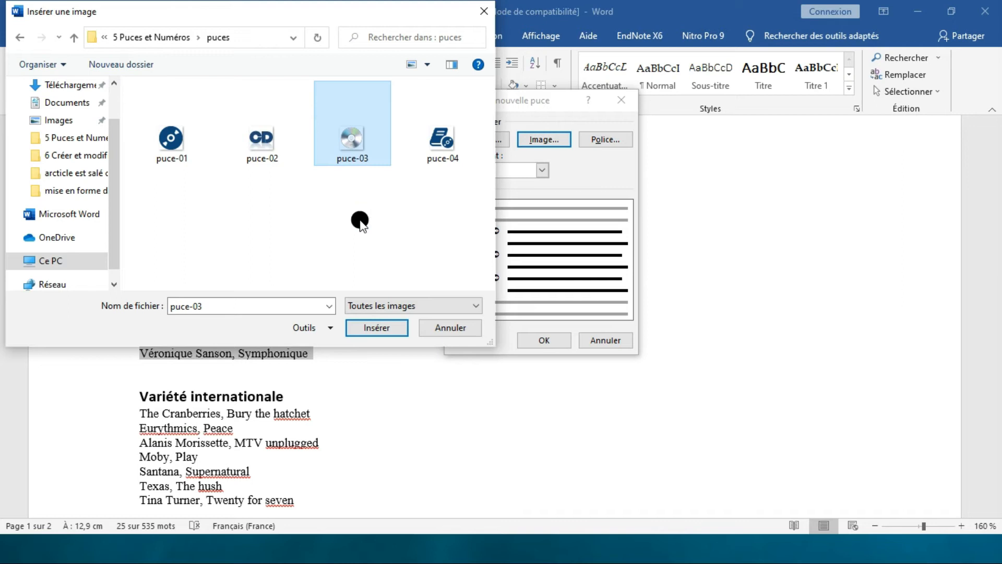
{"action": "left_click", "coordinate": [377, 327]}
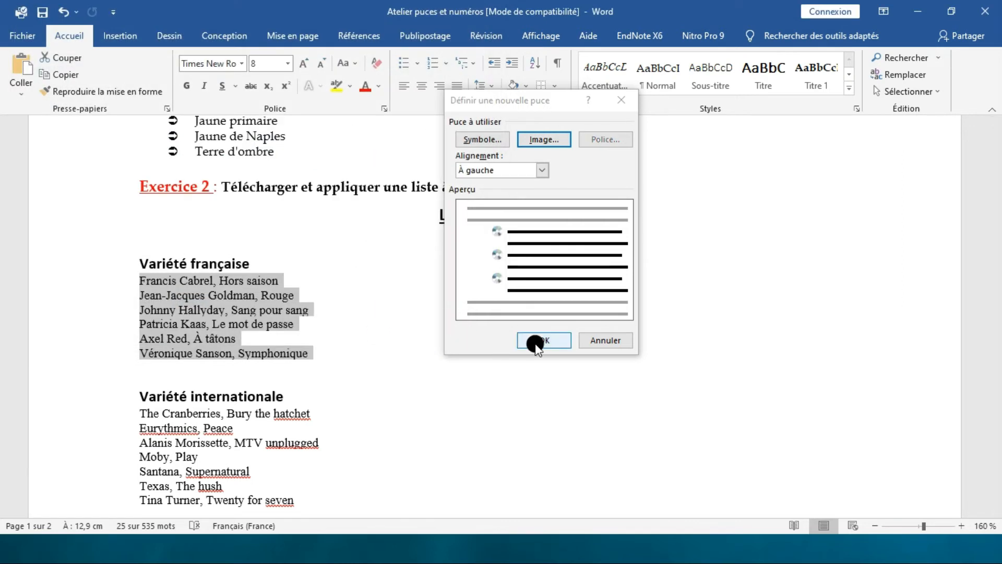
{"action": "left_click", "coordinate": [536, 345]}
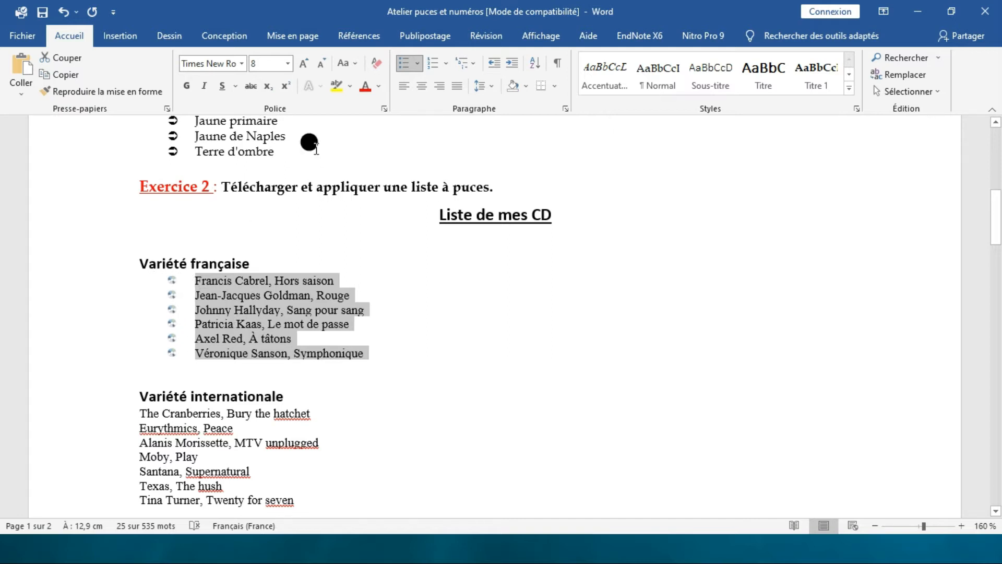
Step: View the recently used bullets, the bullet library and the document bullets for the "Variété française" list
{"action": "left_click", "coordinate": [417, 63]}
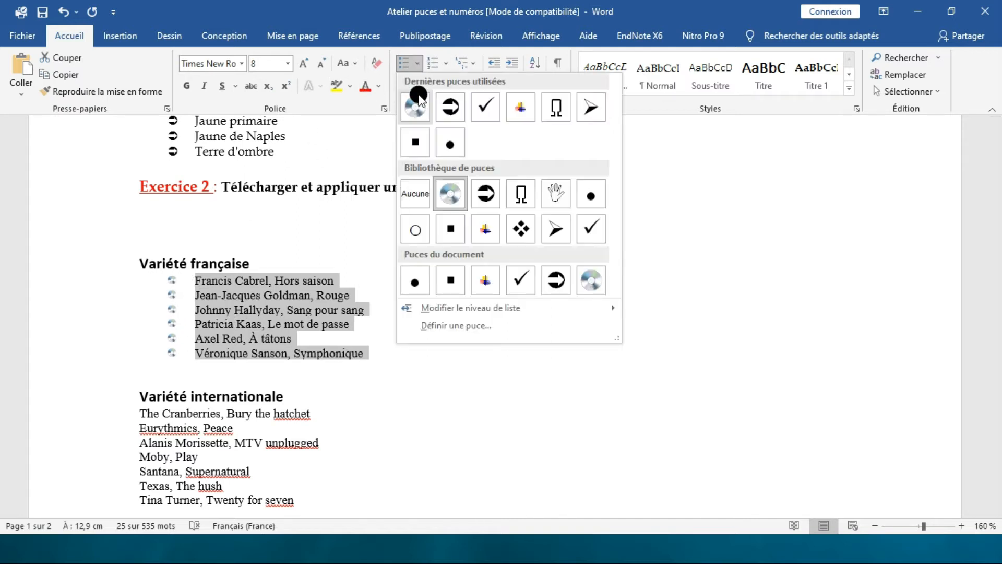
{"action": "left_click", "coordinate": [215, 311]}
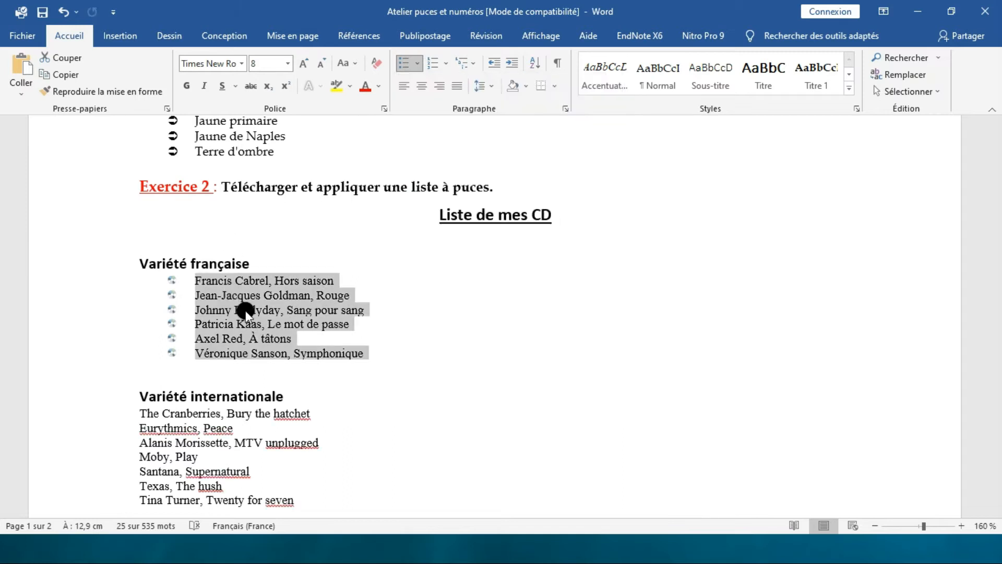
{"action": "left_click", "coordinate": [435, 319]}
Step: Define a new picture bullet from the file puce-01 for the lines under "Variété internationale"
{"action": "scroll", "coordinate": [365, 319], "scroll_direction": "down", "scroll_amount": 3}
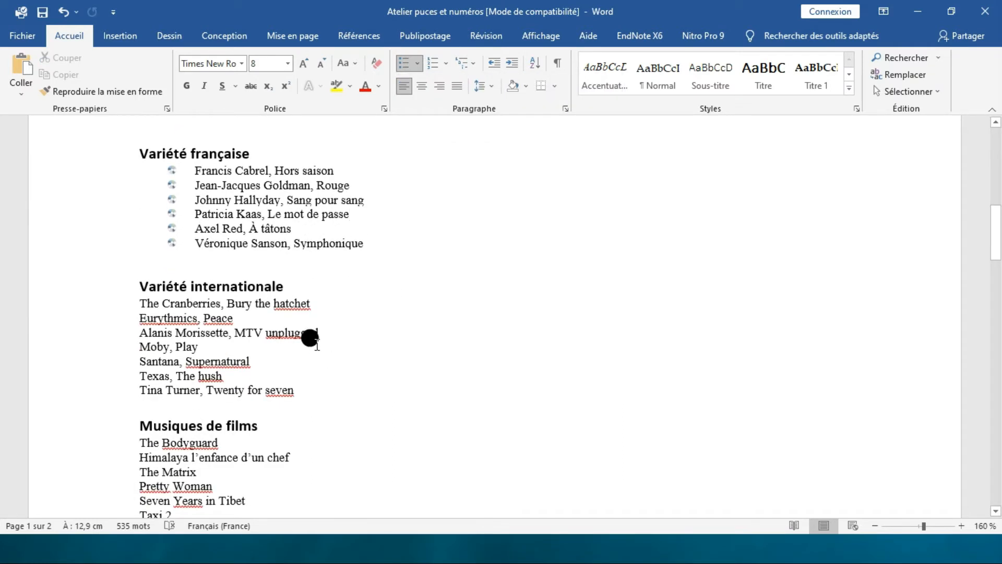
{"action": "left_click_drag", "start_coordinate": [298, 389], "coordinate": [142, 286]}
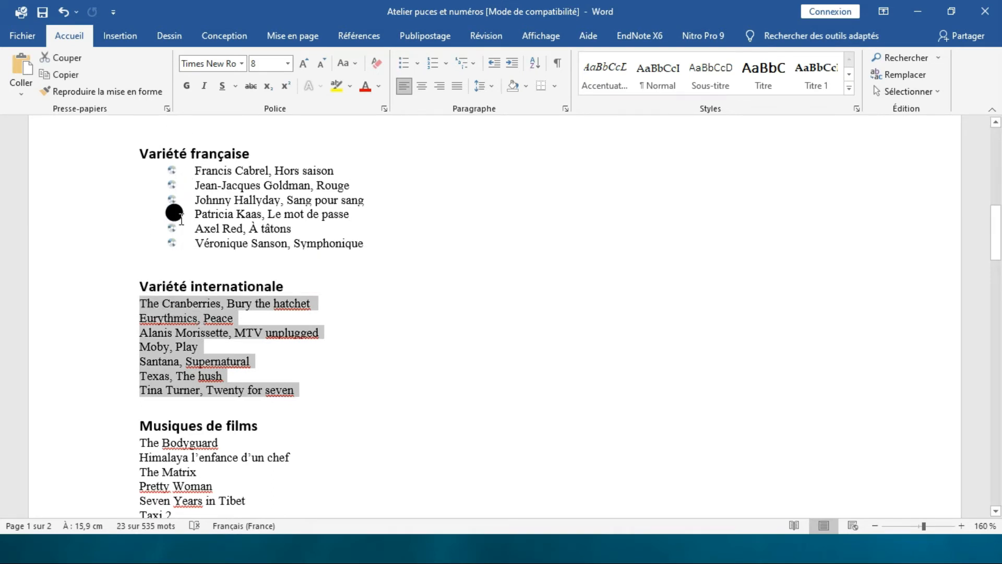
{"action": "left_click", "coordinate": [417, 63]}
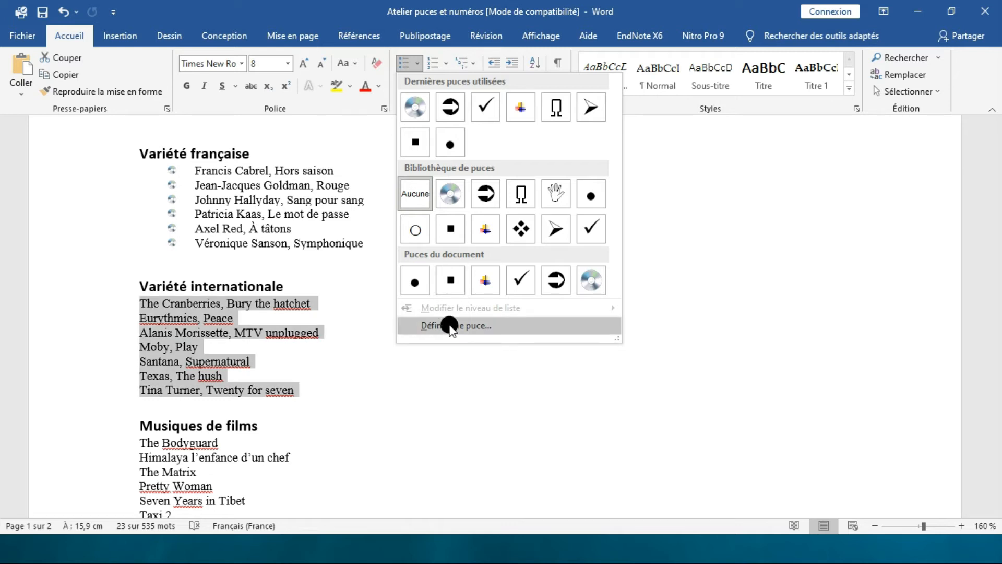
{"action": "left_click", "coordinate": [481, 326]}
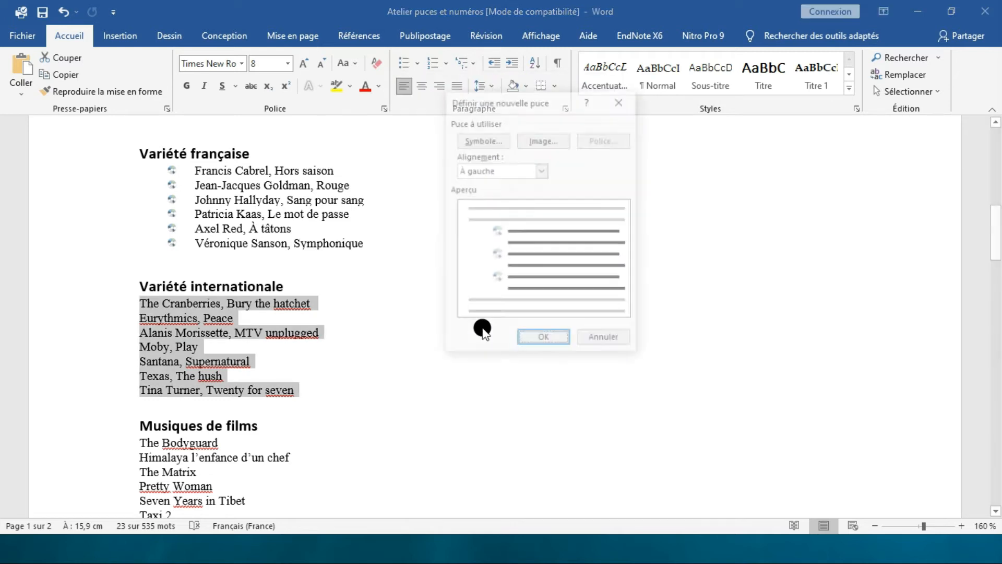
{"action": "left_click", "coordinate": [551, 140]}
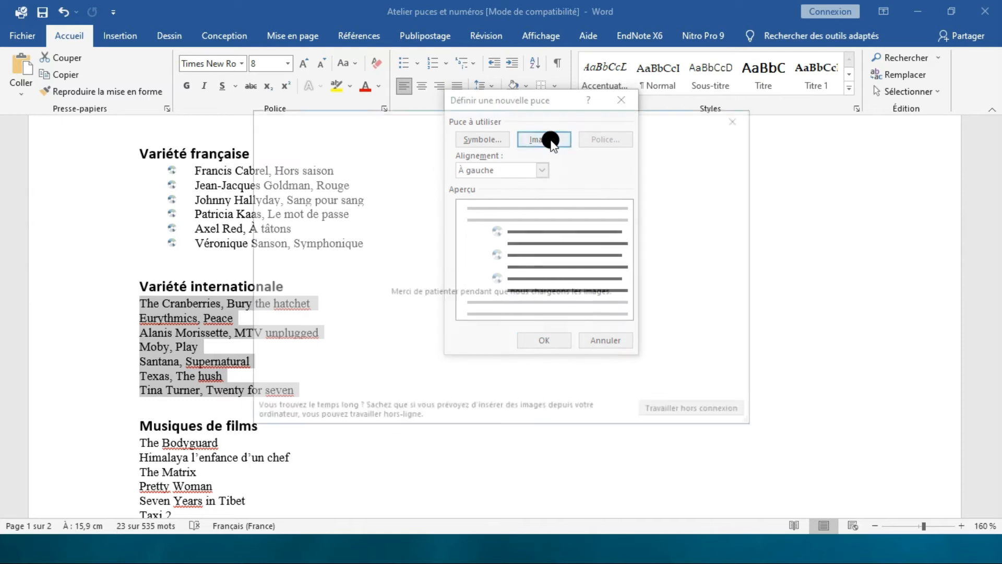
{"action": "left_click", "coordinate": [486, 189]}
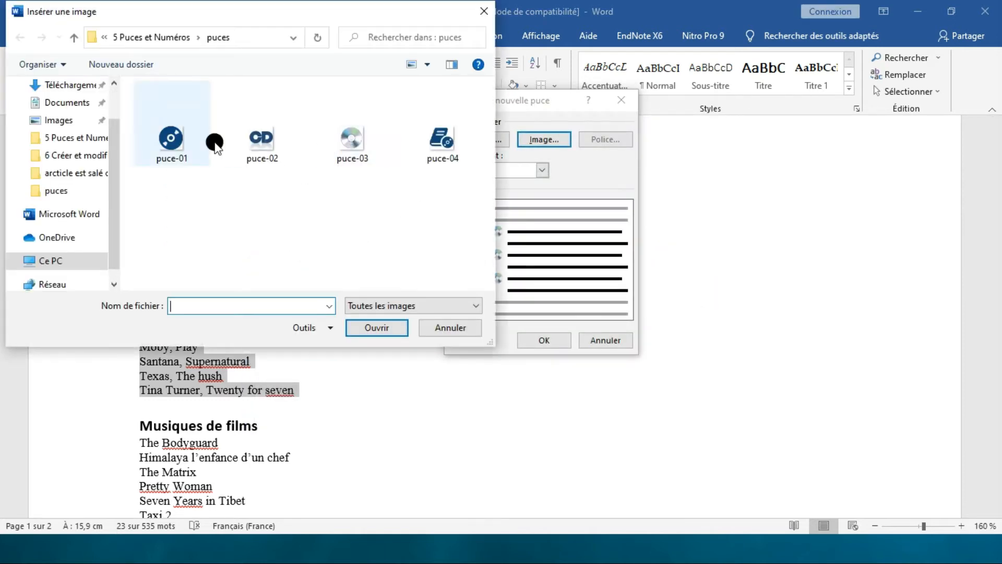
{"action": "left_click", "coordinate": [165, 140]}
{"action": "left_click", "coordinate": [377, 328]}
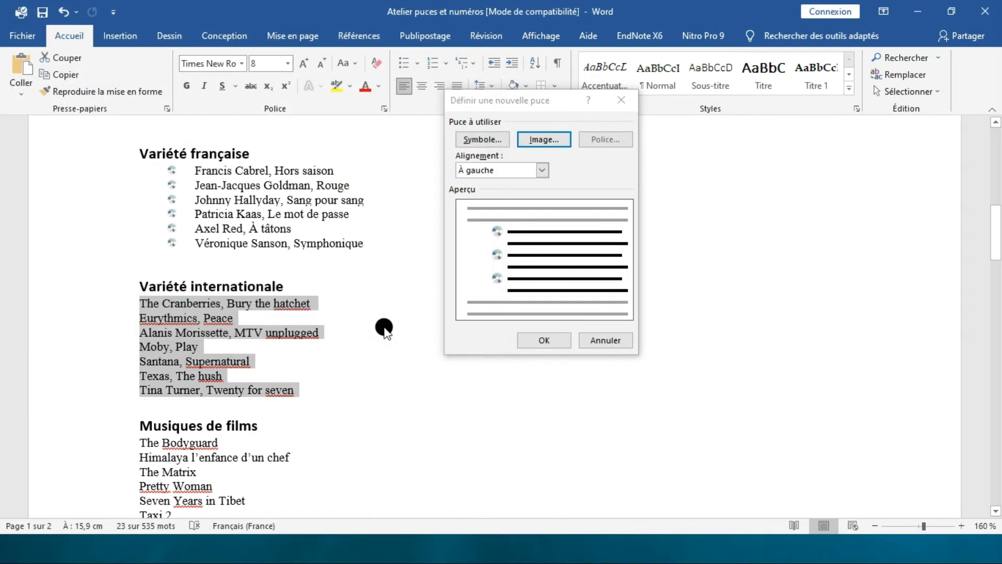
{"action": "left_click", "coordinate": [530, 340]}
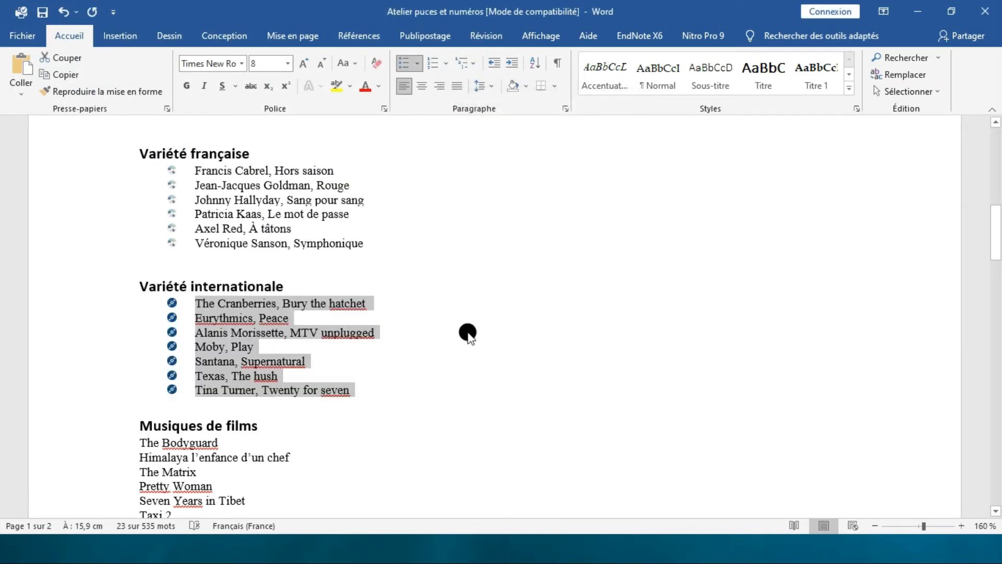
{"action": "left_click", "coordinate": [150, 297]}
{"action": "left_click", "coordinate": [177, 317]}
Step: Define a new picture bullet from the file puce-02 for the lines from "The Bodyguard" to "Taxi 2" under "Musiques de films"
{"action": "scroll", "coordinate": [176, 317], "scroll_direction": "down", "scroll_amount": 3}
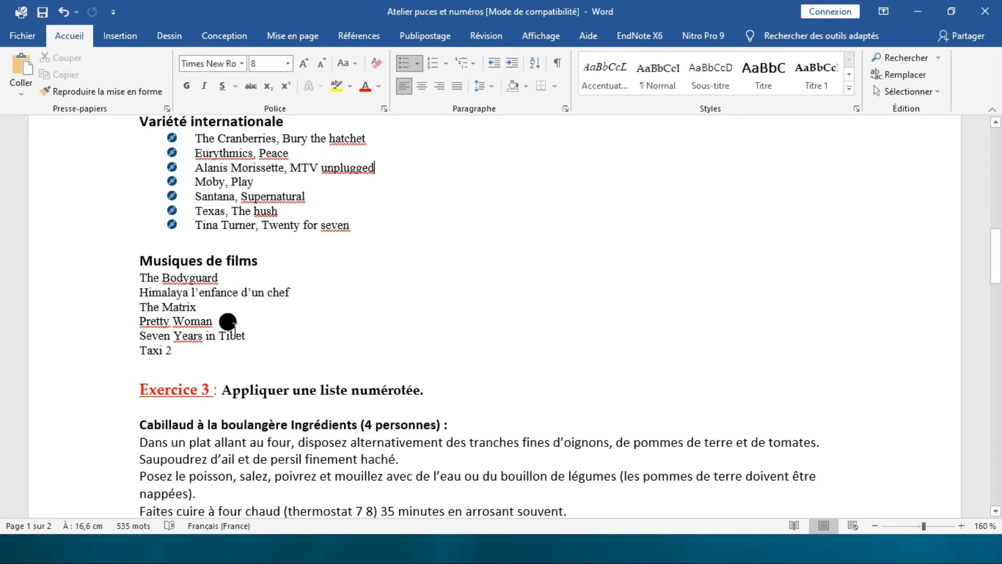
{"action": "left_click_drag", "start_coordinate": [169, 333], "coordinate": [133, 270]}
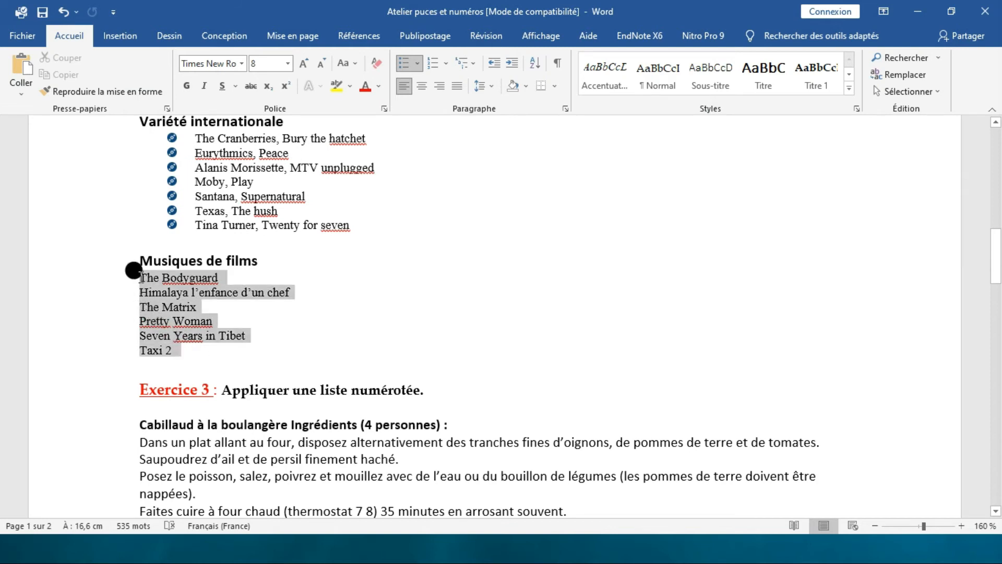
{"action": "left_click", "coordinate": [417, 64]}
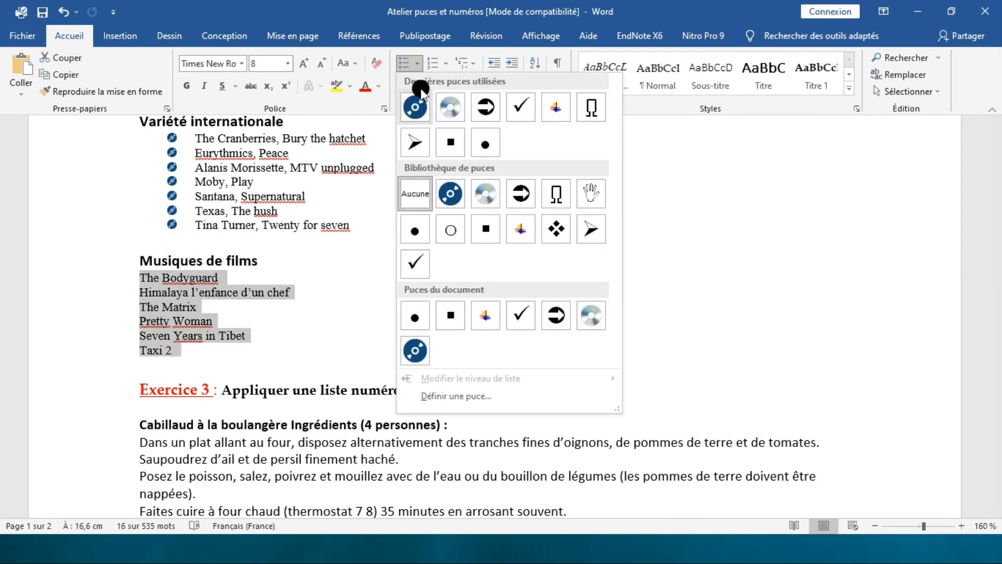
{"action": "left_click", "coordinate": [454, 397]}
{"action": "left_click", "coordinate": [548, 135]}
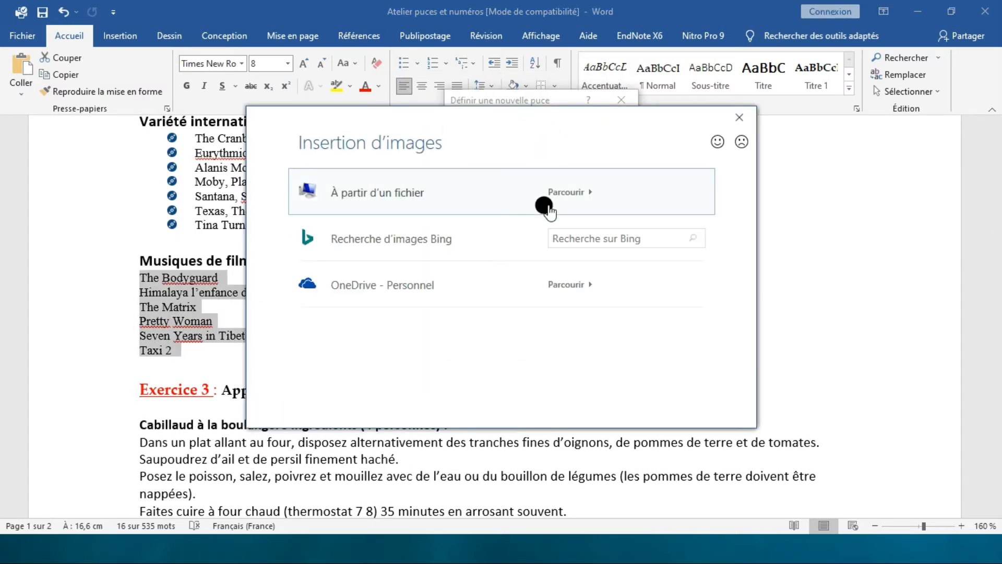
{"action": "left_click", "coordinate": [580, 196]}
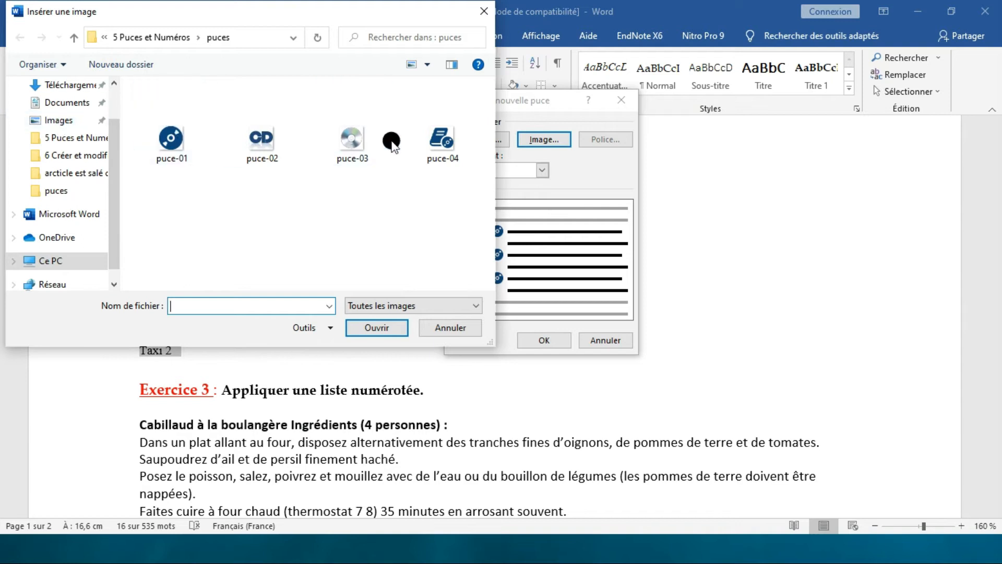
{"action": "left_click", "coordinate": [268, 156]}
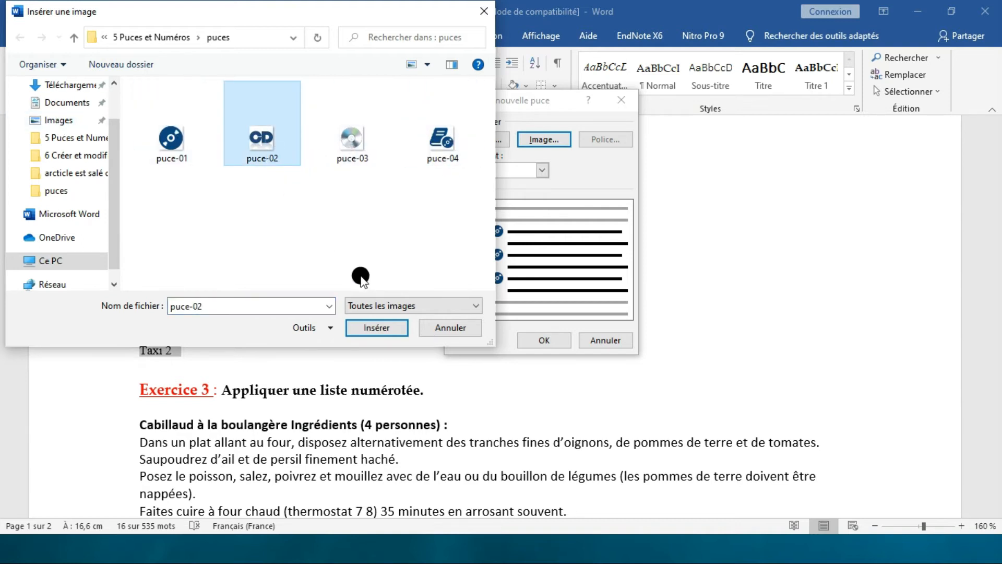
{"action": "left_click", "coordinate": [368, 326]}
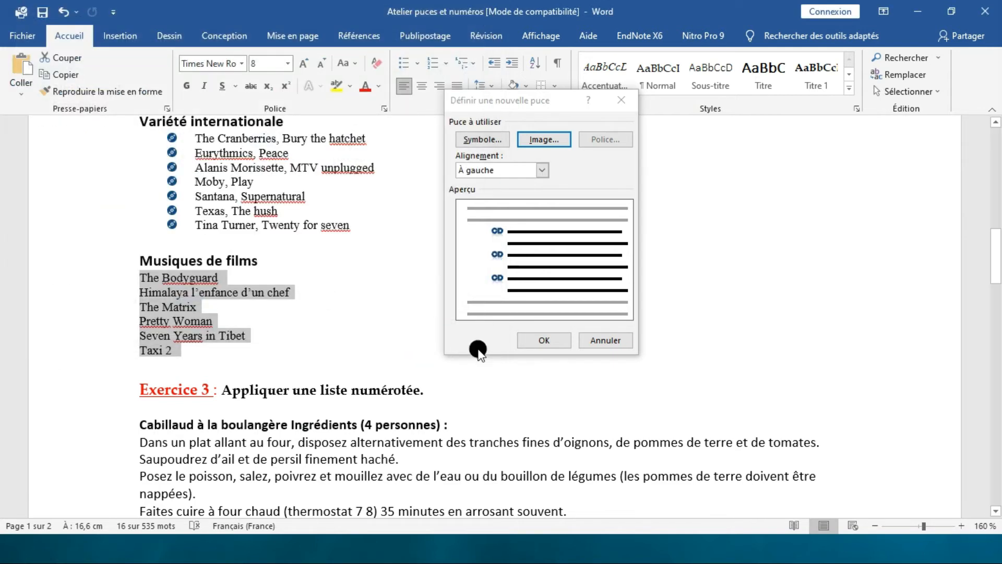
{"action": "left_click", "coordinate": [541, 340]}
{"action": "left_click", "coordinate": [380, 308]}
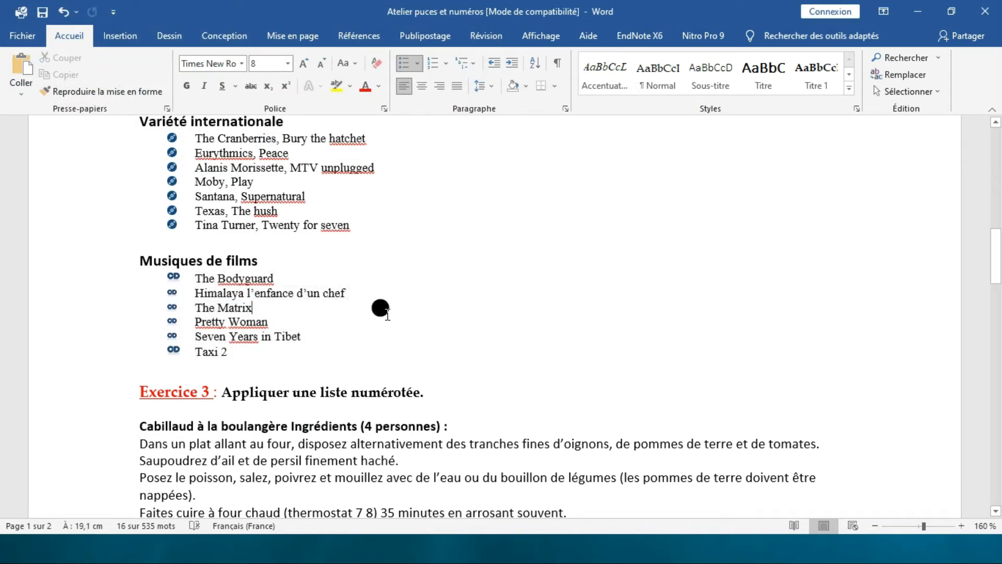
Step: Examine the add-to-library and delete options for the disc bullets in the bullet gallery, and go to Exercice 3
{"action": "scroll", "coordinate": [204, 233], "scroll_direction": "up", "scroll_amount": 2}
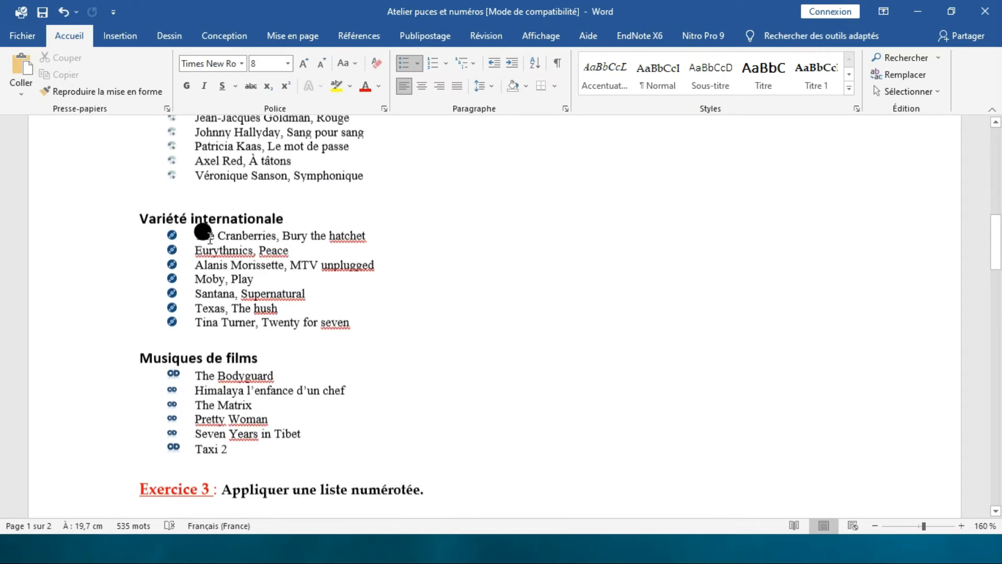
{"action": "scroll", "coordinate": [204, 232], "scroll_direction": "up", "scroll_amount": 2}
{"action": "left_click", "coordinate": [417, 63]}
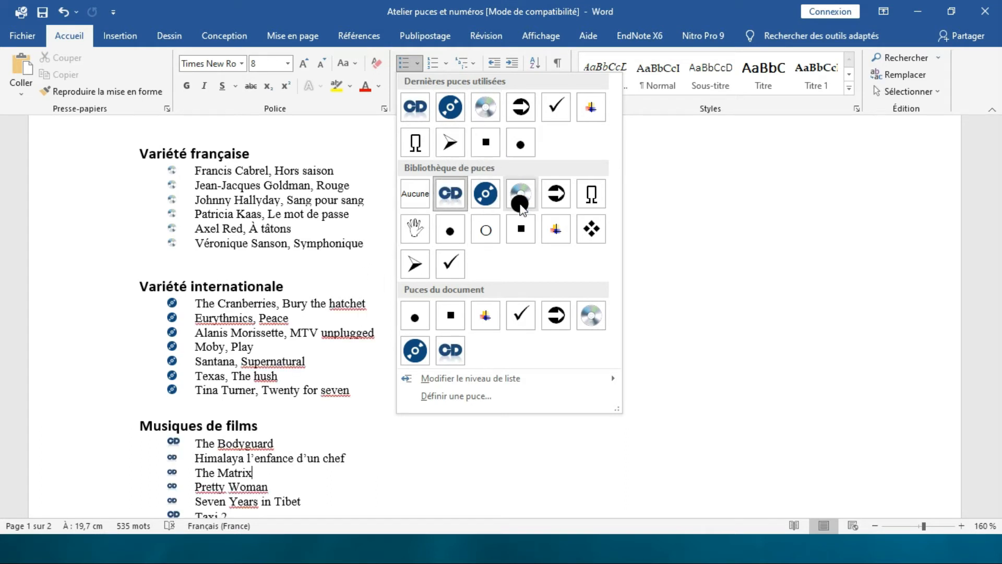
{"action": "right_click", "coordinate": [486, 112]}
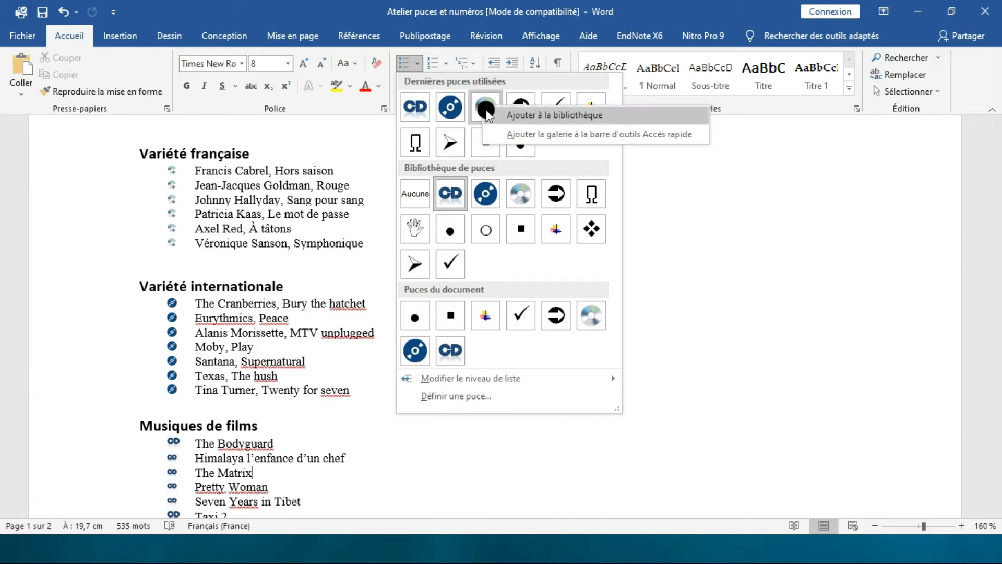
{"action": "right_click", "coordinate": [489, 199]}
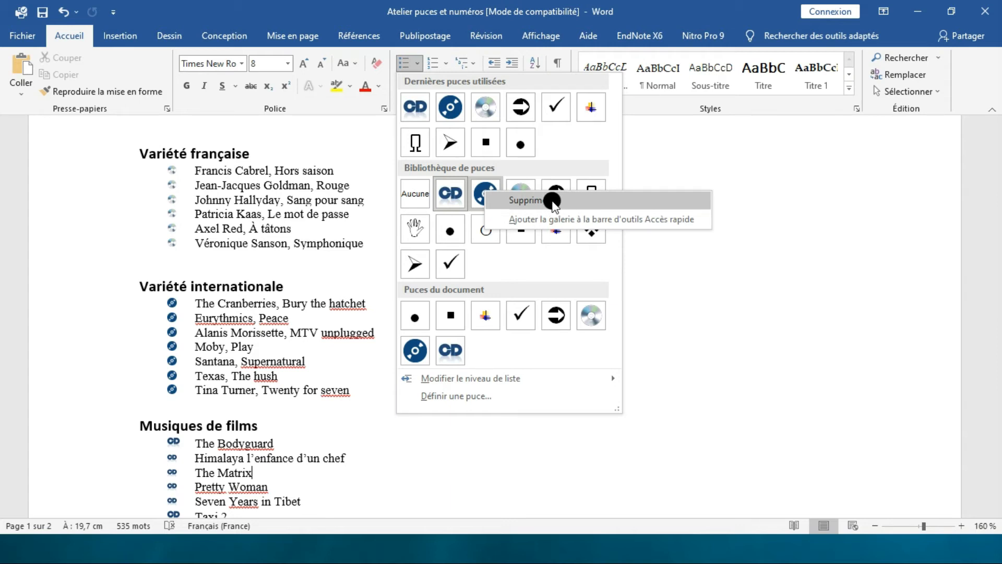
{"action": "left_click", "coordinate": [365, 259]}
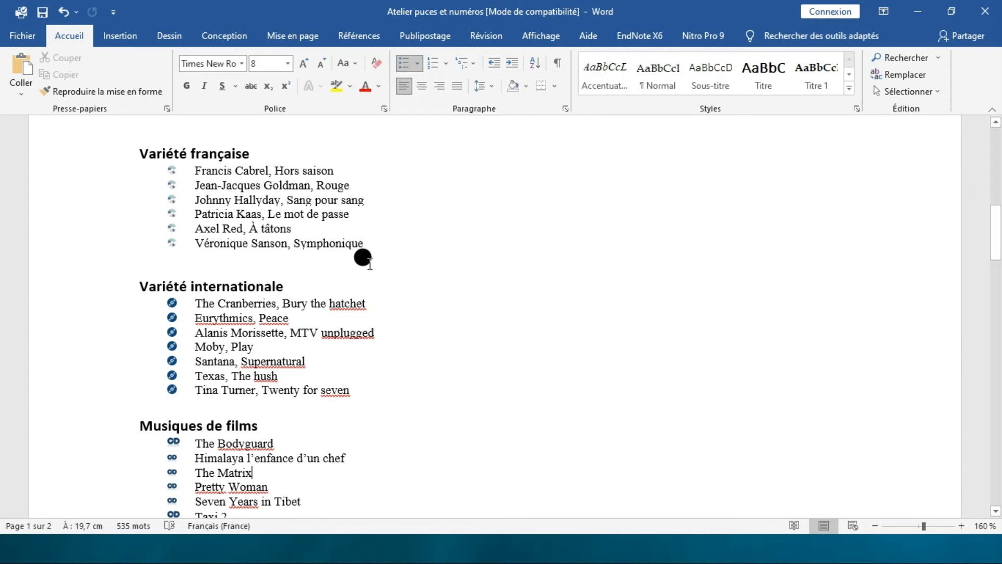
{"action": "scroll", "coordinate": [371, 261], "scroll_direction": "down", "scroll_amount": 5}
{"action": "scroll", "coordinate": [381, 266], "scroll_direction": "down", "scroll_amount": 1}
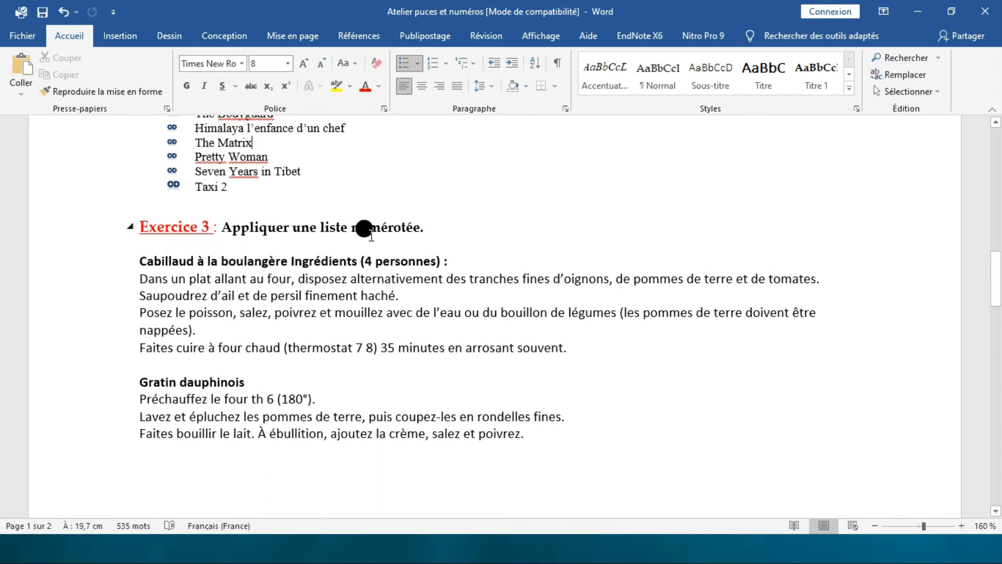
Step: Apply the plain 1, 2, 3 numbering without punctuation to the recipe lines under "Cabillaud à la boulangère"
{"action": "scroll", "coordinate": [365, 240], "scroll_direction": "down", "scroll_amount": 1}
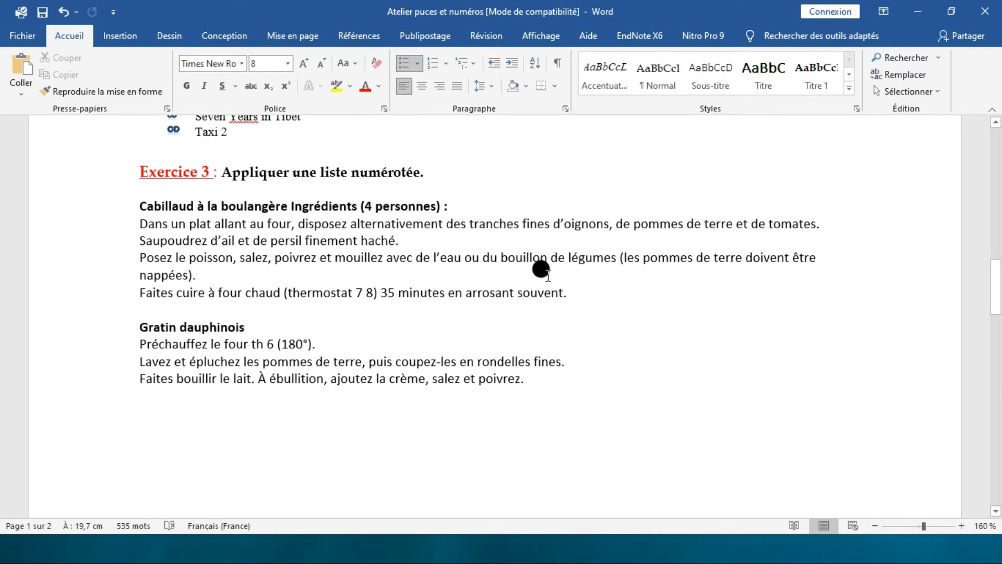
{"action": "left_click_drag", "start_coordinate": [569, 289], "coordinate": [132, 212]}
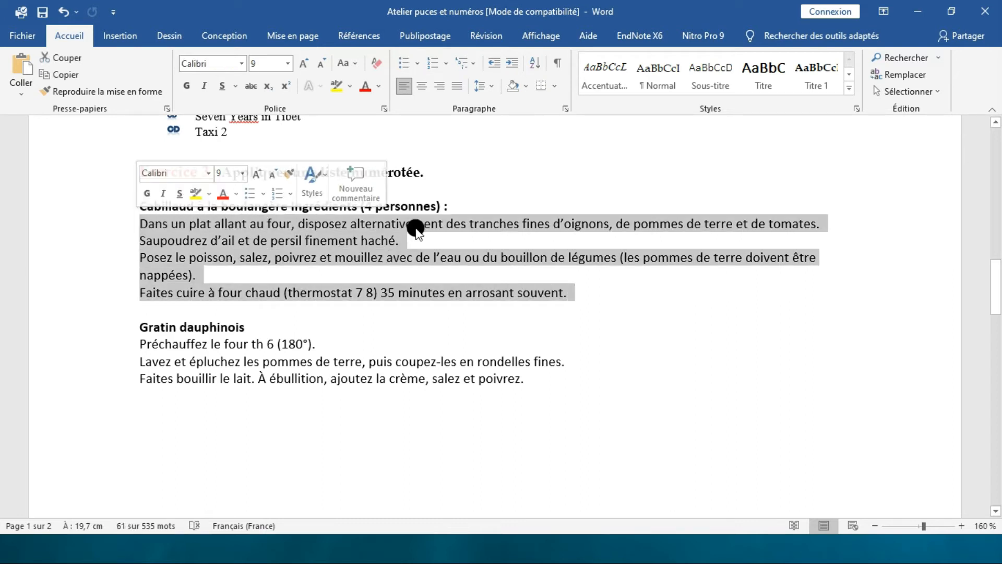
{"action": "left_click", "coordinate": [406, 241]}
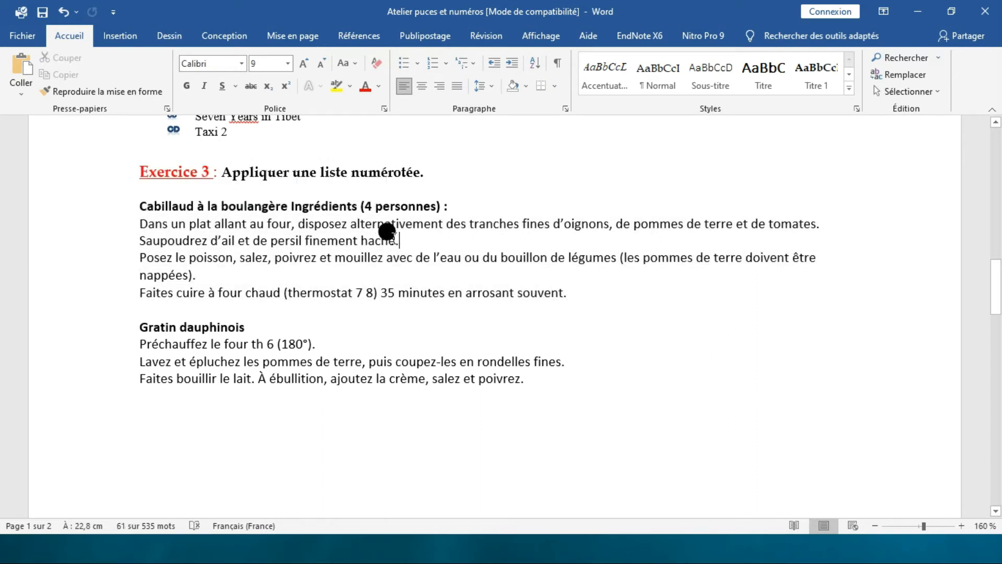
{"action": "left_click_drag", "start_coordinate": [400, 231], "coordinate": [149, 214]}
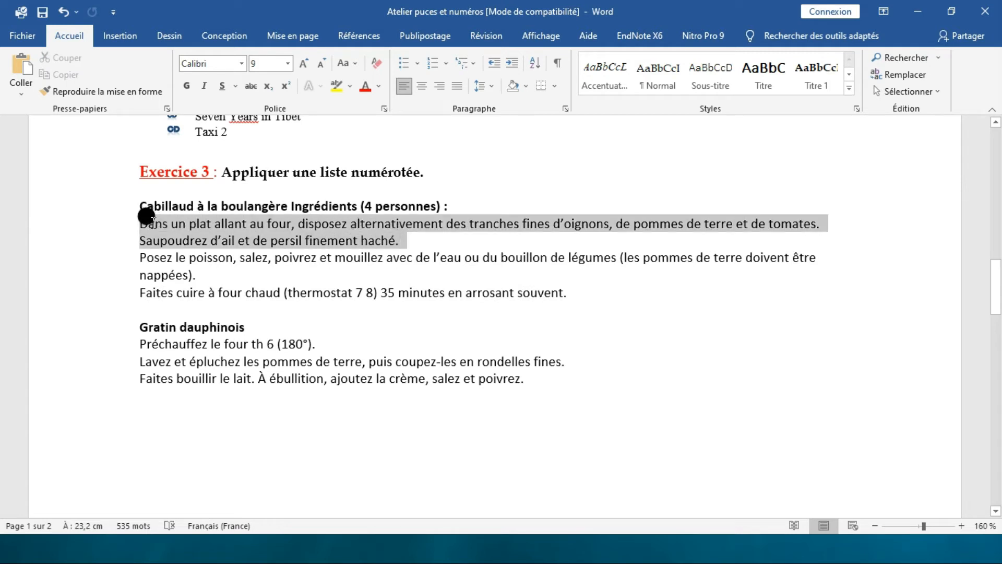
{"action": "left_click_drag", "start_coordinate": [146, 216], "coordinate": [146, 216]}
{"action": "left_click_drag", "start_coordinate": [201, 275], "coordinate": [138, 257]}
{"action": "left_click_drag", "start_coordinate": [573, 292], "coordinate": [135, 215]}
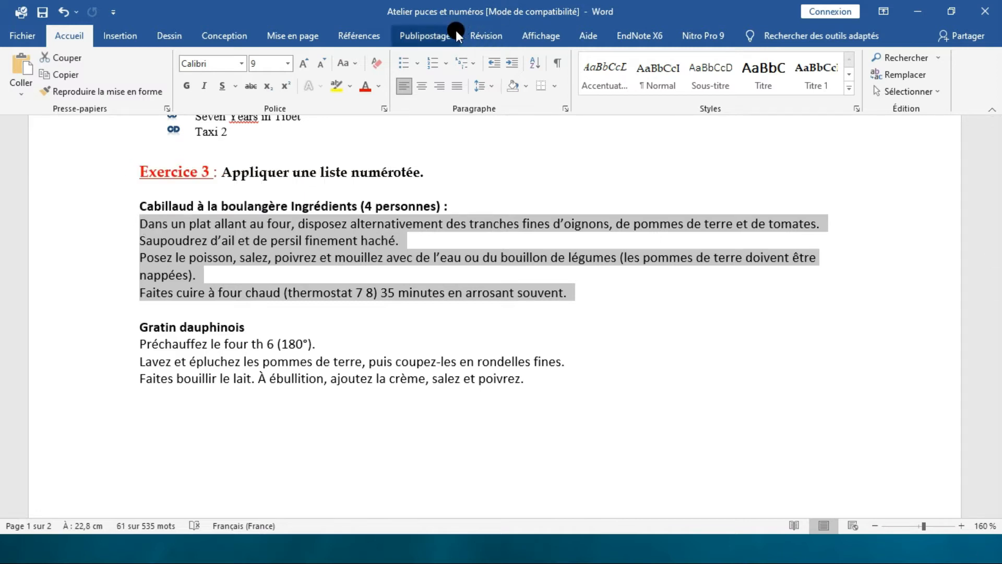
{"action": "left_click", "coordinate": [446, 65]}
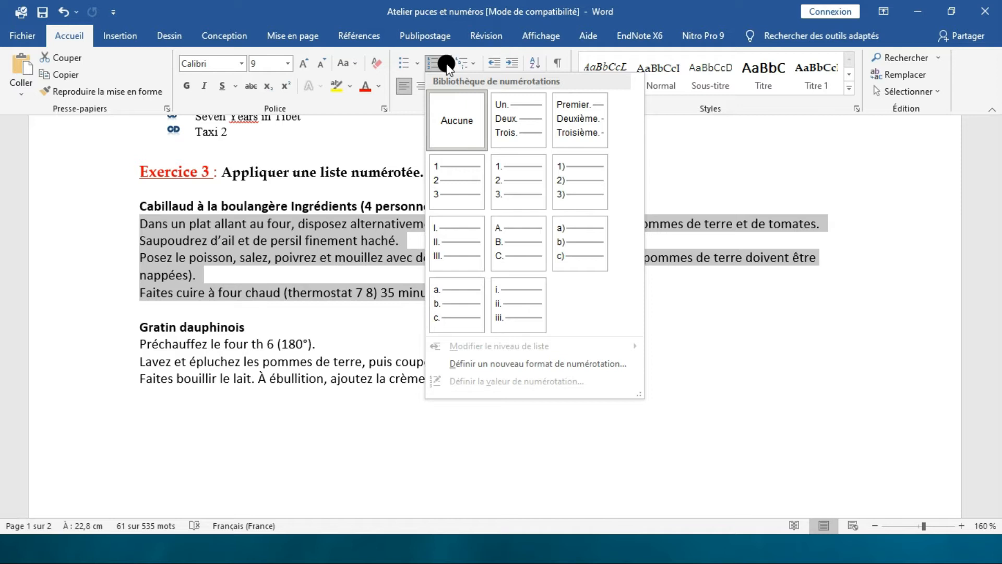
{"action": "left_click", "coordinate": [449, 179]}
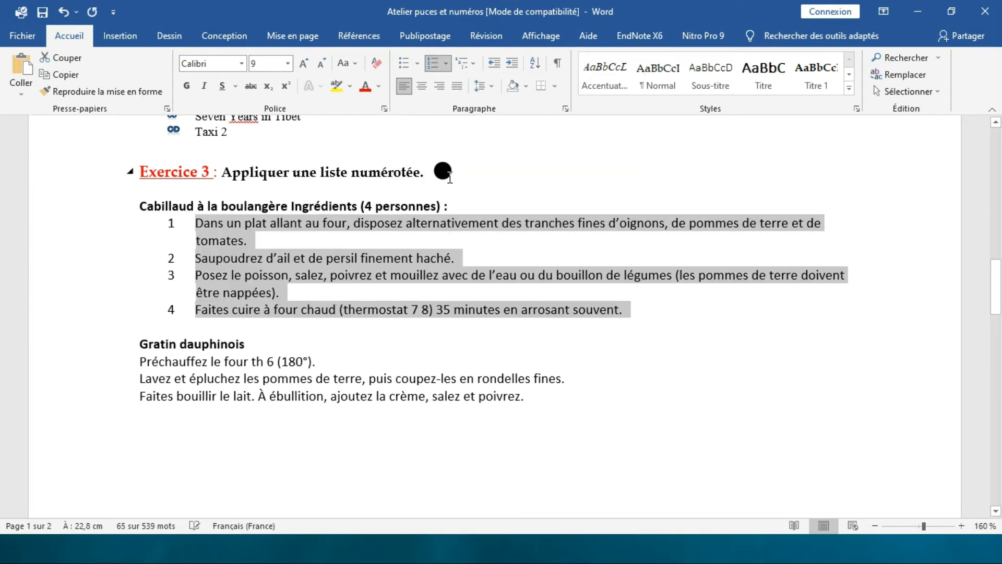
Step: Define a new number format with the style "Premier, deuxième, troisième ..." for the lines under "Gratin dauphinois"
{"action": "left_click", "coordinate": [362, 377]}
{"action": "scroll", "coordinate": [378, 349], "scroll_direction": "down", "scroll_amount": 4}
{"action": "left_click_drag", "start_coordinate": [133, 138], "coordinate": [219, 176]}
{"action": "left_click_drag", "start_coordinate": [215, 283], "coordinate": [488, 295]}
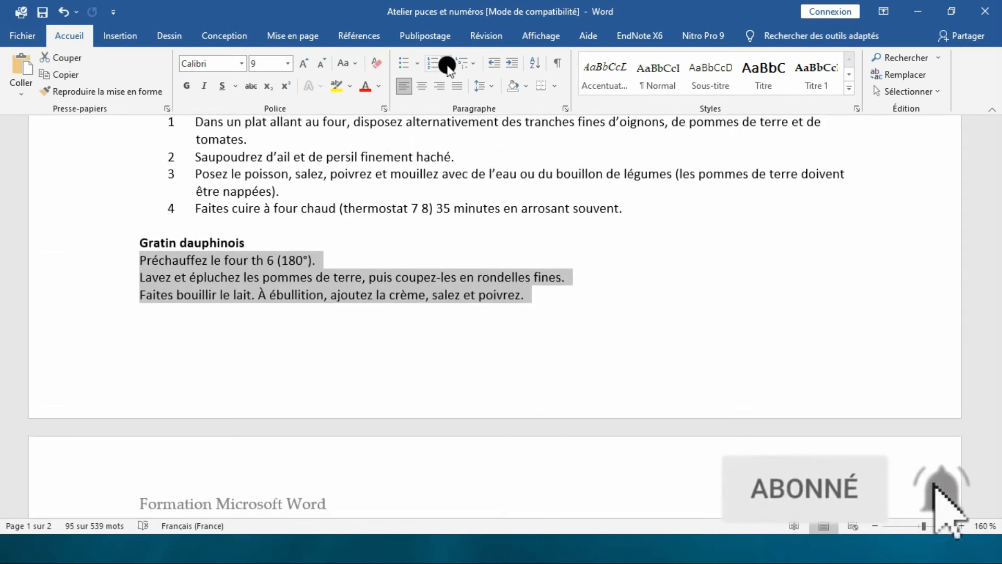
{"action": "left_click", "coordinate": [445, 64]}
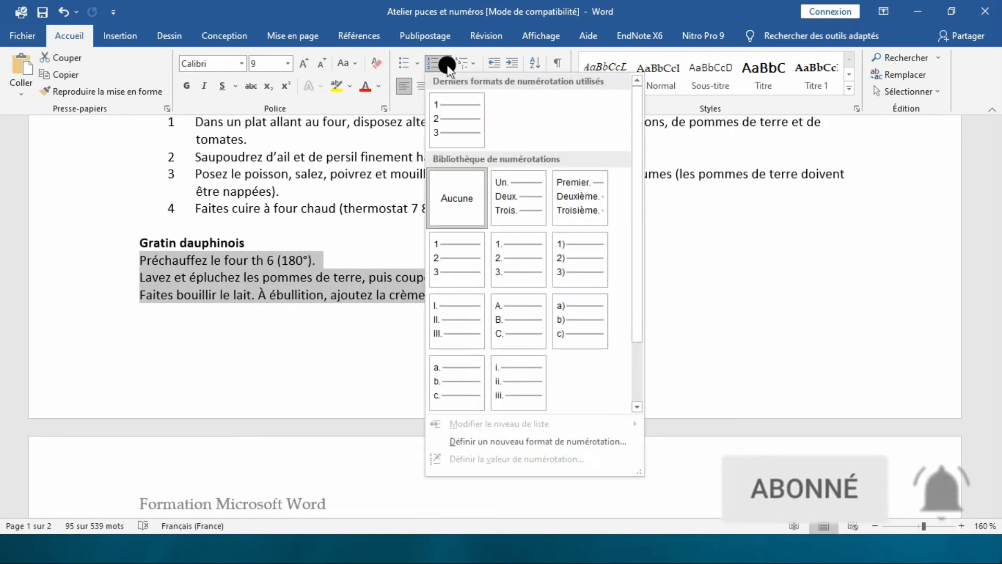
{"action": "left_click", "coordinate": [481, 443]}
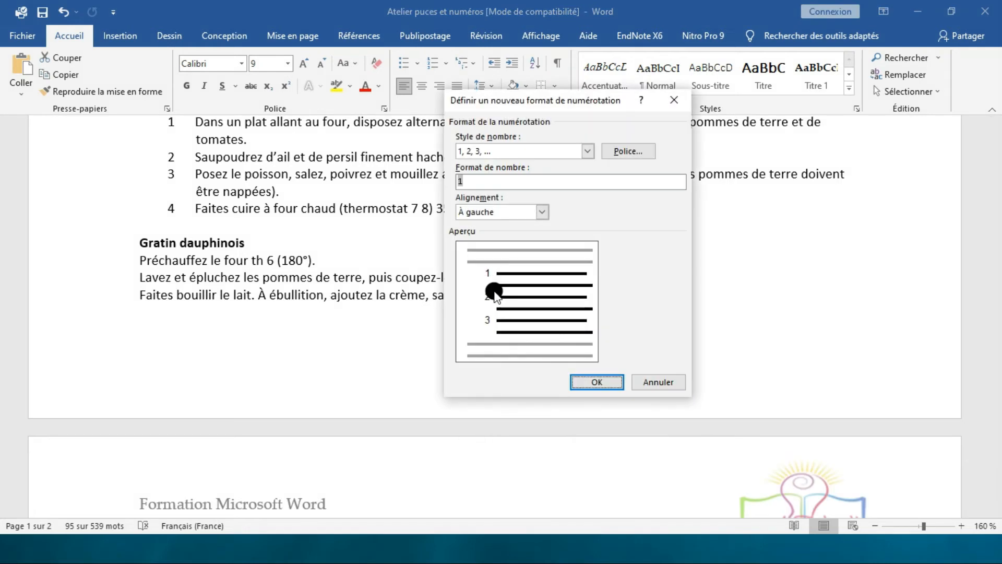
{"action": "left_click", "coordinate": [584, 152]}
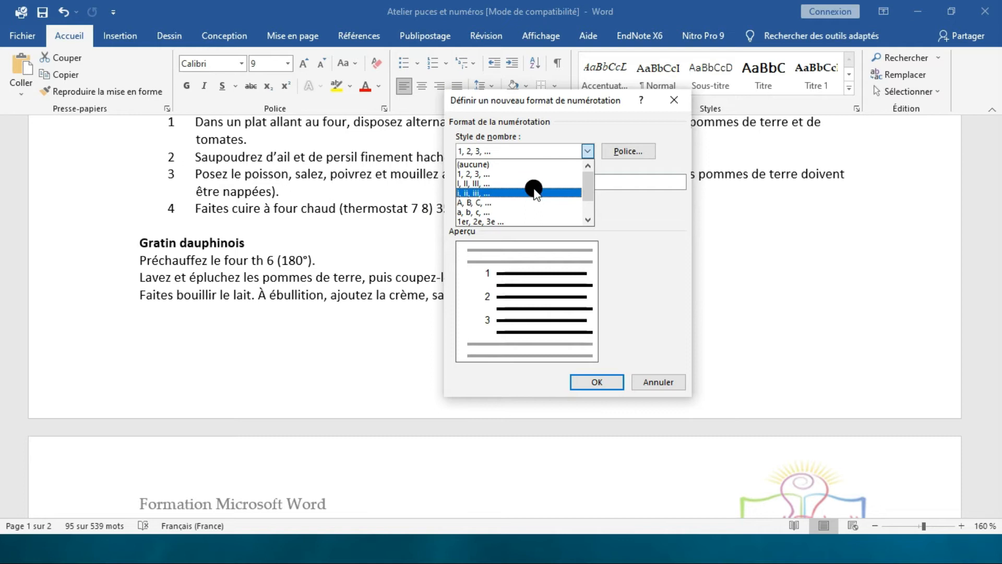
{"action": "left_click_drag", "start_coordinate": [585, 181], "coordinate": [586, 194]}
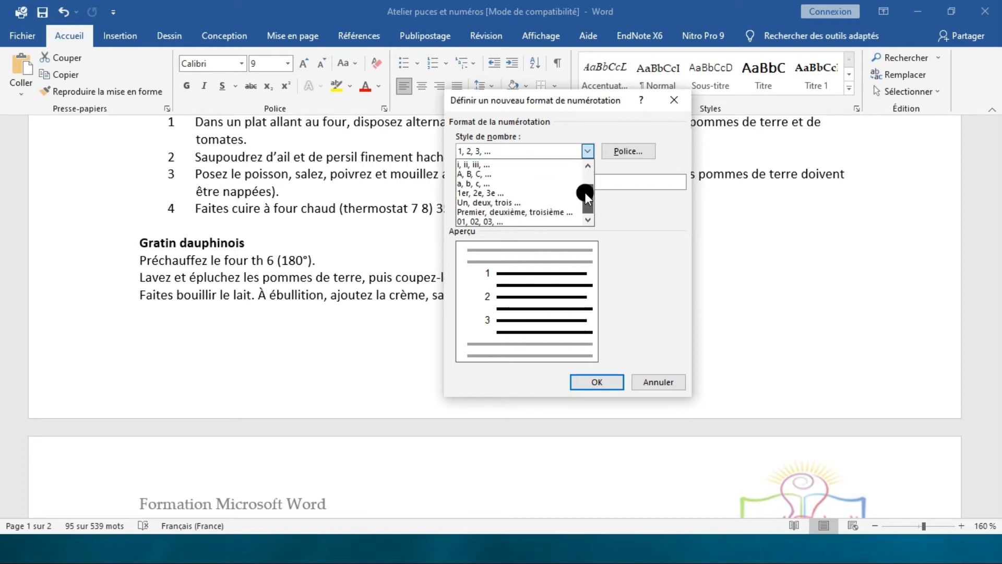
{"action": "left_click", "coordinate": [554, 203]}
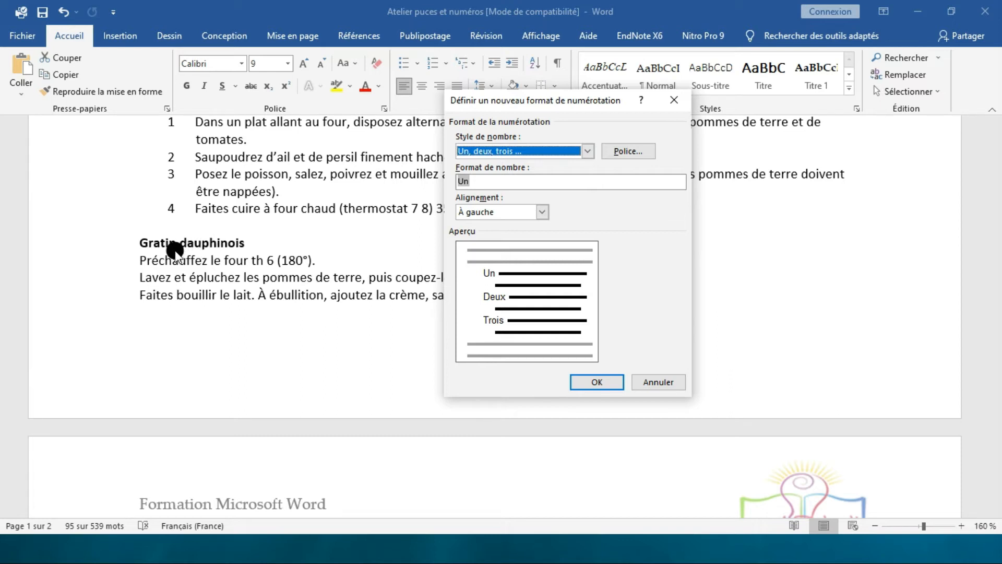
{"action": "left_click", "coordinate": [587, 151]}
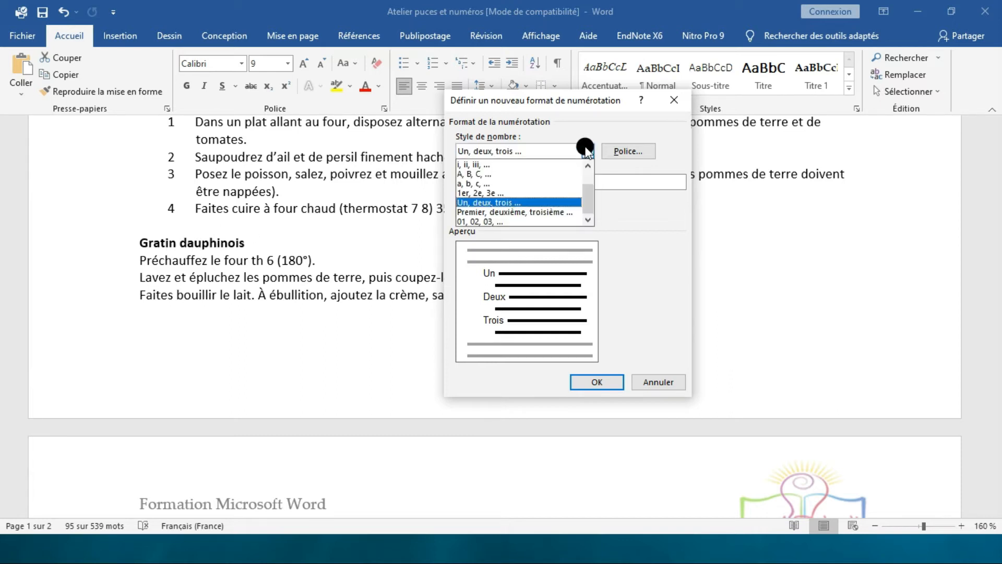
{"action": "left_click", "coordinate": [553, 211]}
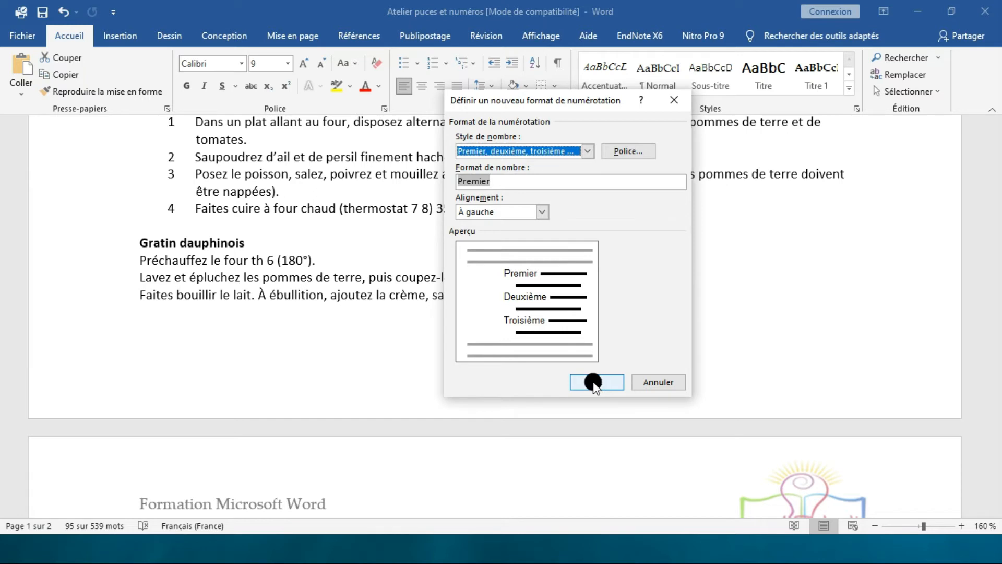
{"action": "left_click", "coordinate": [593, 382]}
Step: Define a new number format with the style "Un, deux, trois ..." for the lines under "Salade de champignons à la turque"
{"action": "scroll", "coordinate": [312, 336], "scroll_direction": "down", "scroll_amount": 1}
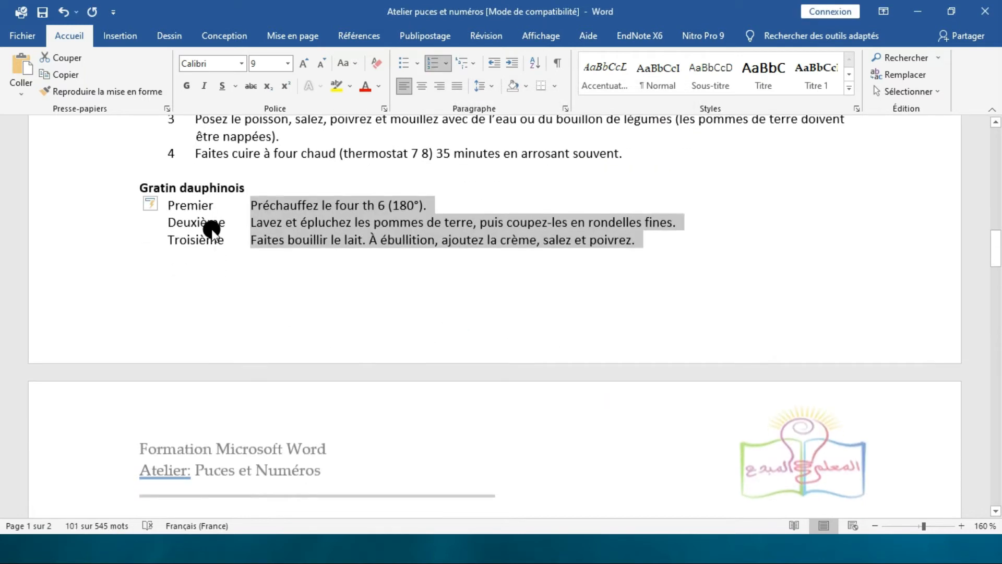
{"action": "scroll", "coordinate": [202, 309], "scroll_direction": "down", "scroll_amount": 2}
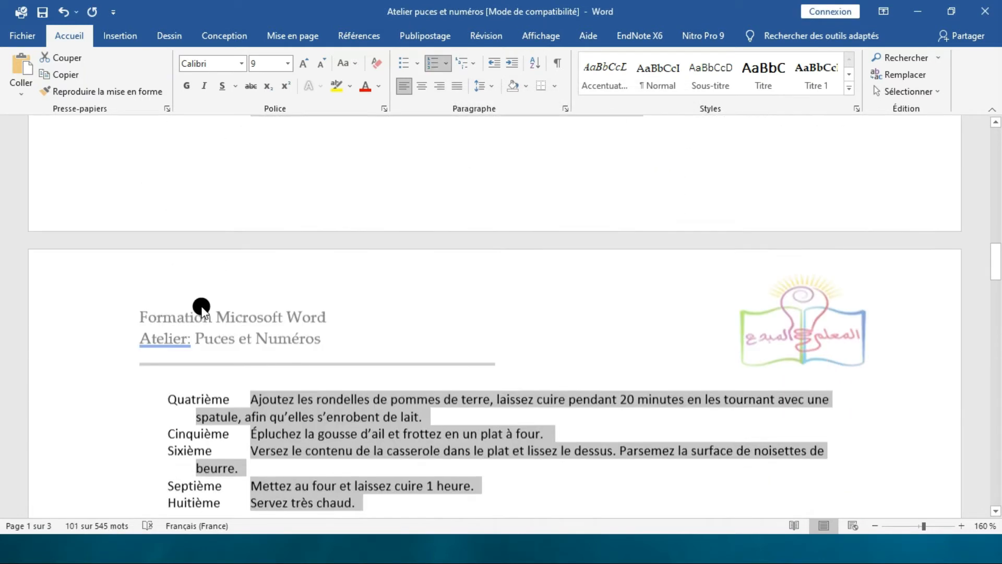
{"action": "scroll", "coordinate": [202, 308], "scroll_direction": "down", "scroll_amount": 1}
{"action": "scroll", "coordinate": [249, 308], "scroll_direction": "down", "scroll_amount": 1}
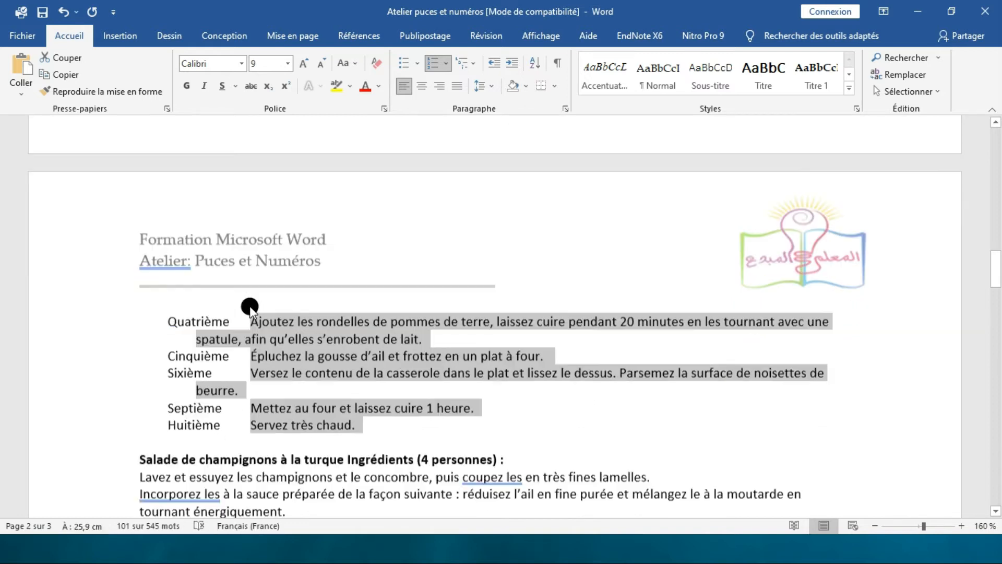
{"action": "scroll", "coordinate": [280, 308], "scroll_direction": "down", "scroll_amount": 2}
{"action": "scroll", "coordinate": [235, 331], "scroll_direction": "down", "scroll_amount": 1}
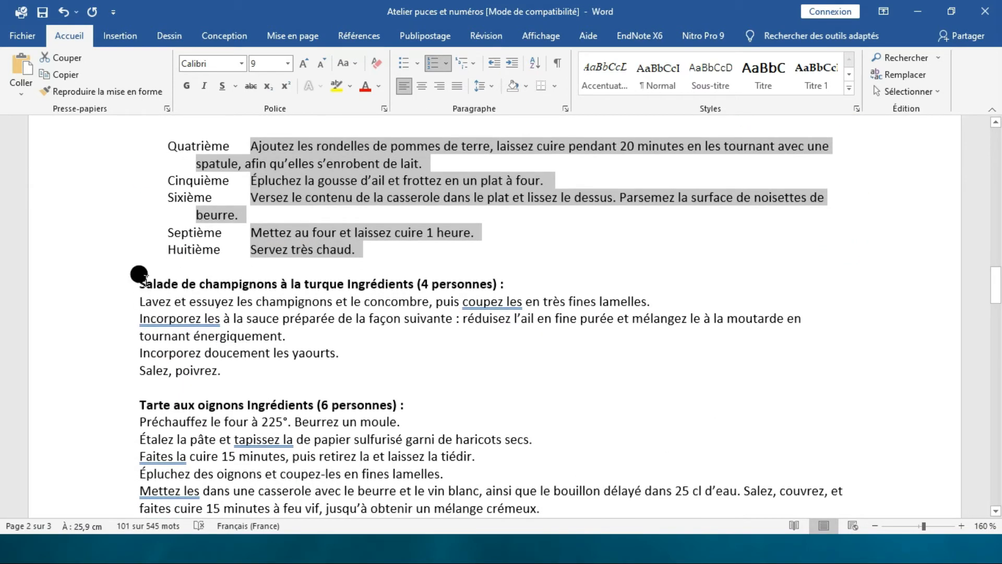
{"action": "scroll", "coordinate": [209, 308], "scroll_direction": "down", "scroll_amount": 1}
{"action": "left_click_drag", "start_coordinate": [224, 316], "coordinate": [142, 238]}
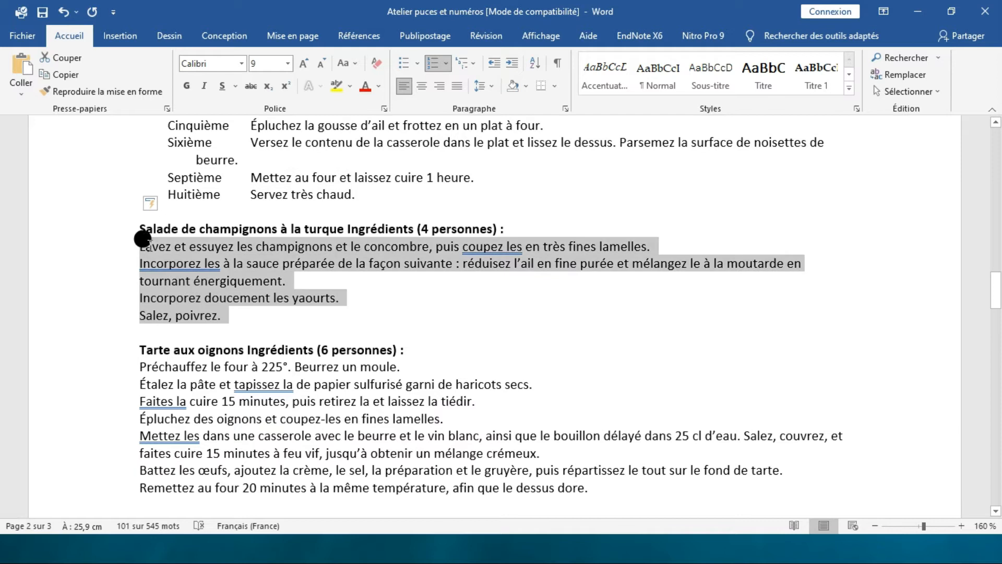
{"action": "left_click", "coordinate": [447, 62]}
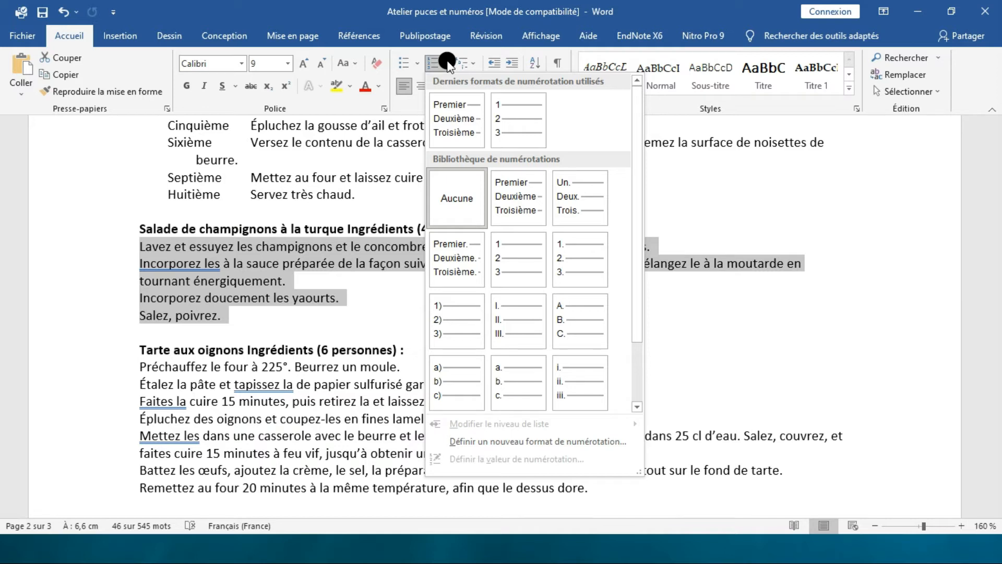
{"action": "scroll", "coordinate": [512, 256], "scroll_direction": "down", "scroll_amount": 2}
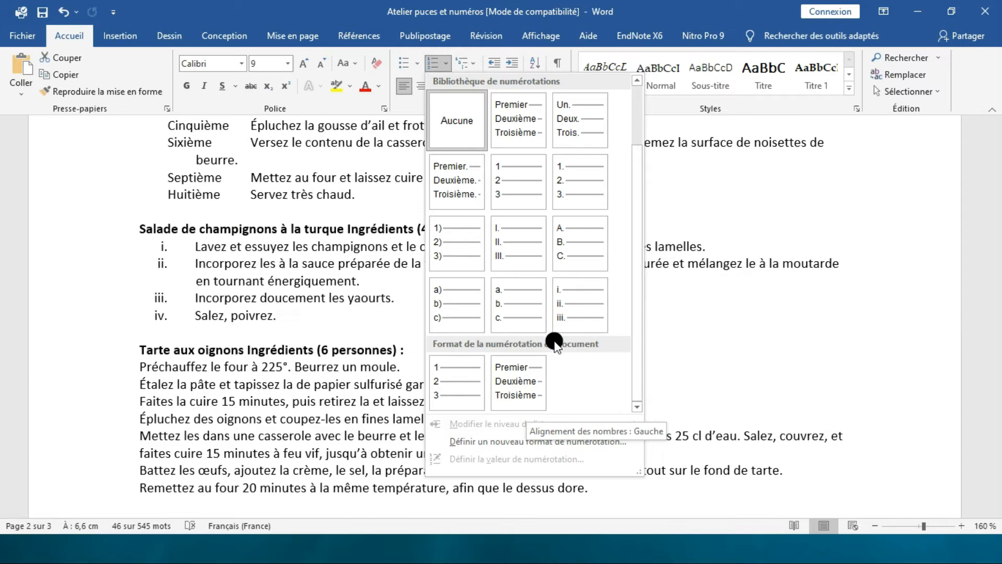
{"action": "left_click", "coordinate": [504, 441]}
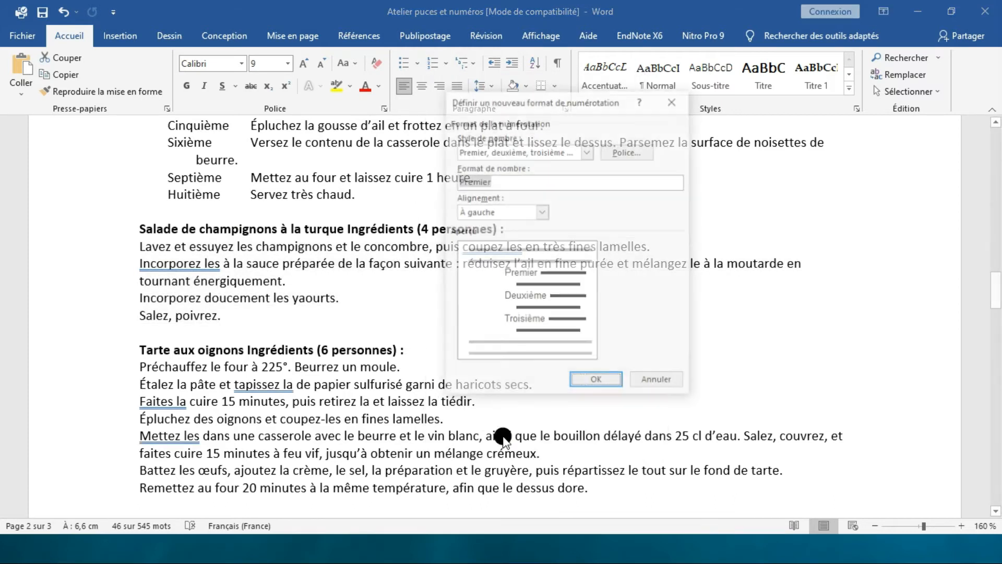
{"action": "left_click", "coordinate": [592, 151]}
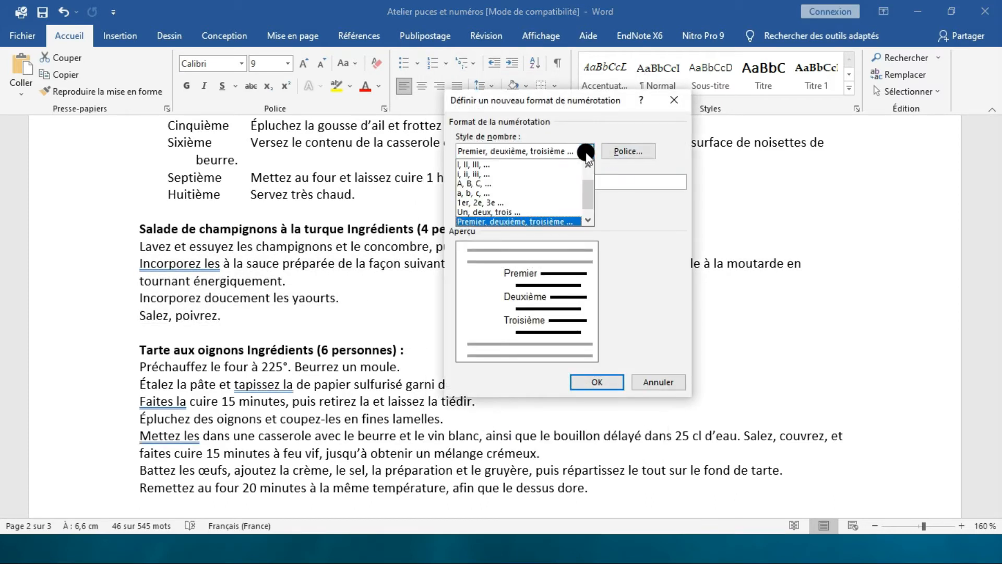
{"action": "left_click", "coordinate": [556, 212]}
{"action": "left_click", "coordinate": [597, 382]}
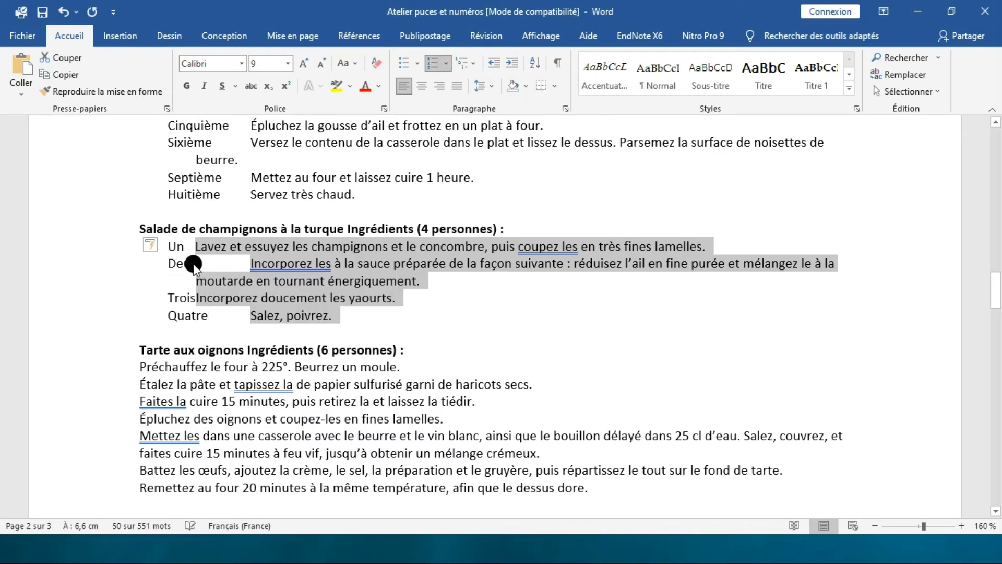
{"action": "left_click", "coordinate": [219, 318]}
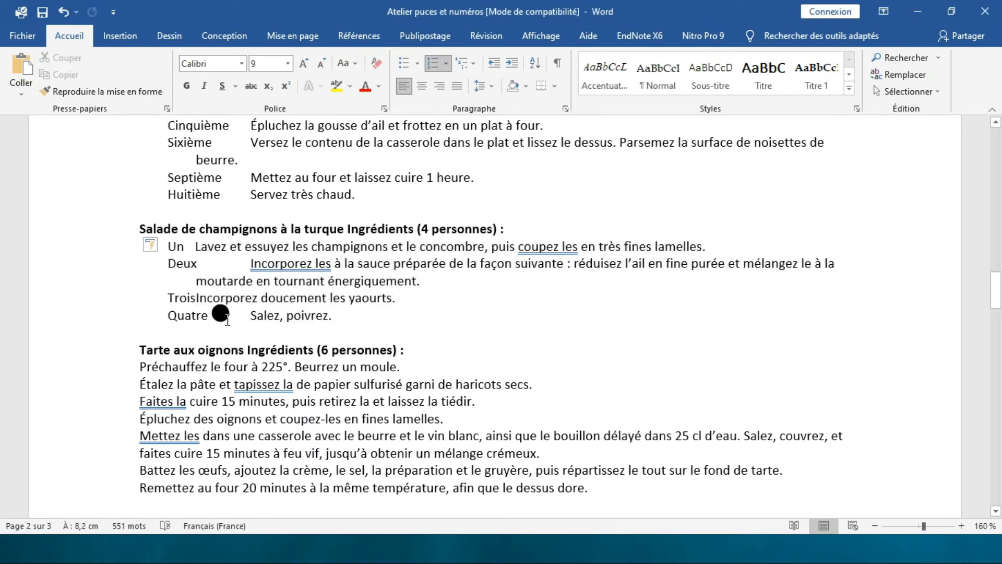
Step: Apply the A., B., C. numbering to the recipe lines under "Tarte aux oignons"
{"action": "scroll", "coordinate": [221, 314], "scroll_direction": "down", "scroll_amount": 2}
{"action": "left_click_drag", "start_coordinate": [593, 378], "coordinate": [139, 257]}
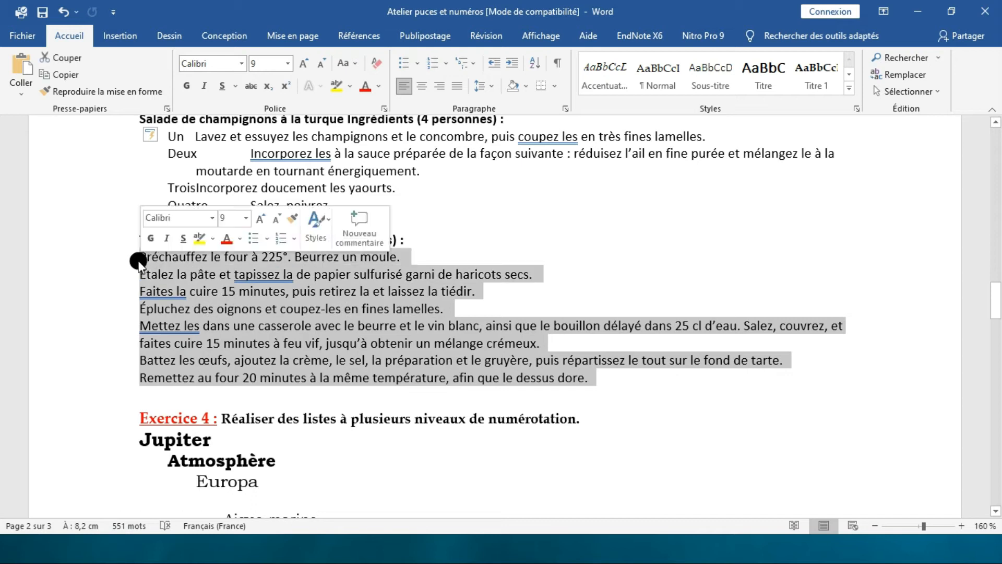
{"action": "left_click", "coordinate": [445, 63]}
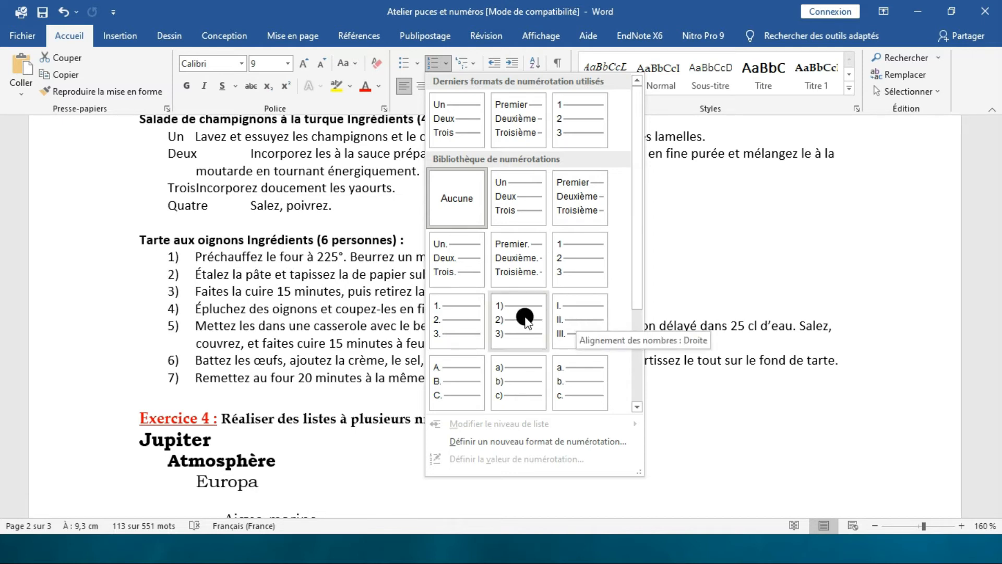
{"action": "left_click", "coordinate": [472, 381]}
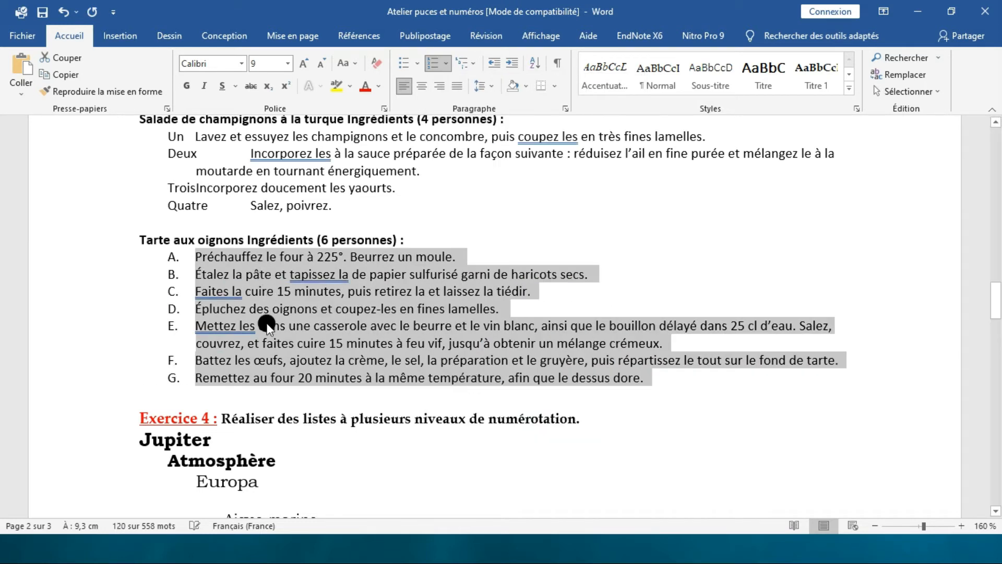
Step: Review the numbered recipe lists and the planet outline under "Exercice 4"
{"action": "scroll", "coordinate": [303, 327], "scroll_direction": "up", "scroll_amount": 1}
{"action": "scroll", "coordinate": [303, 328], "scroll_direction": "up", "scroll_amount": 4}
{"action": "scroll", "coordinate": [302, 321], "scroll_direction": "down", "scroll_amount": 7}
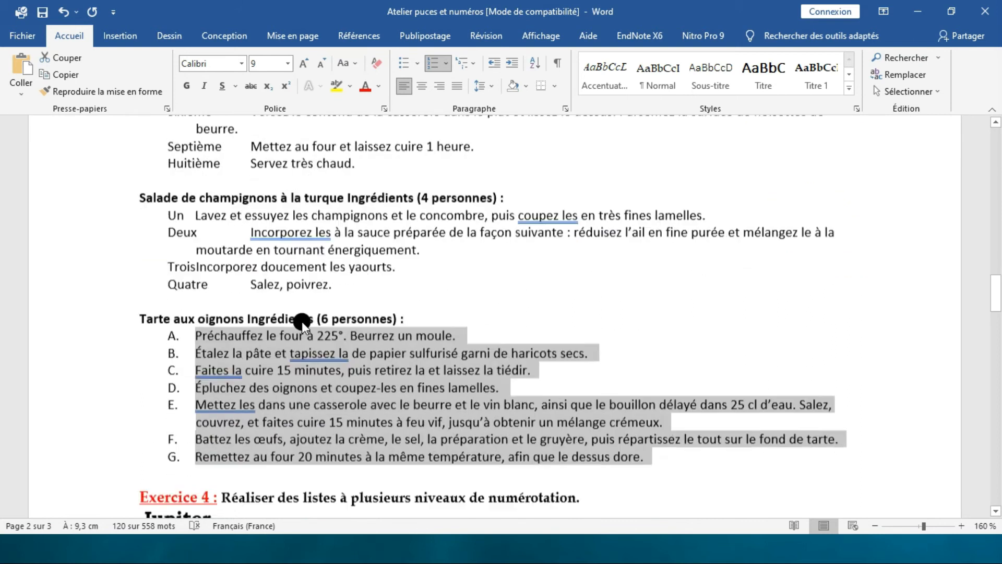
{"action": "scroll", "coordinate": [296, 309], "scroll_direction": "down", "scroll_amount": 1}
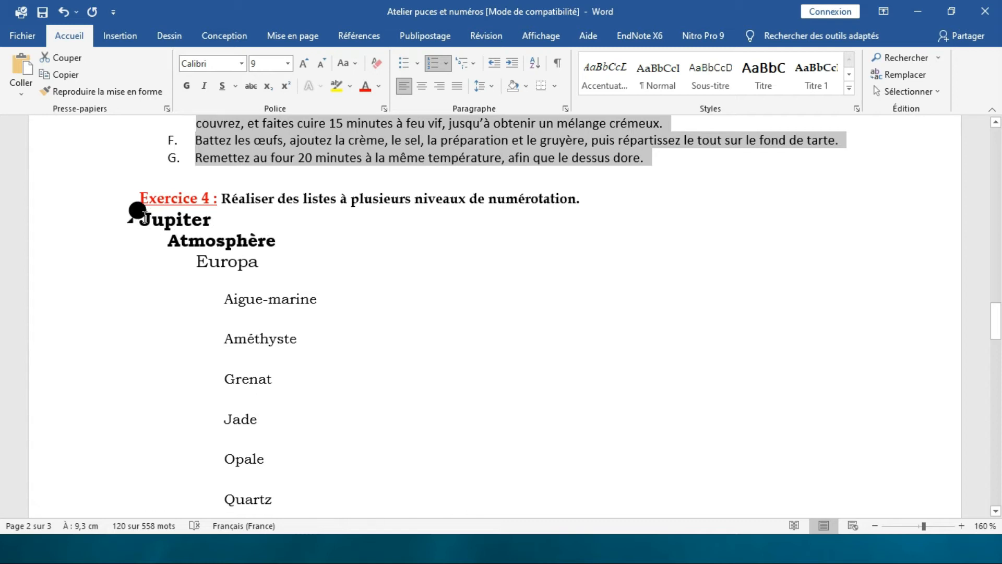
{"action": "scroll", "coordinate": [241, 238], "scroll_direction": "down", "scroll_amount": 6}
{"action": "scroll", "coordinate": [244, 241], "scroll_direction": "up", "scroll_amount": 7}
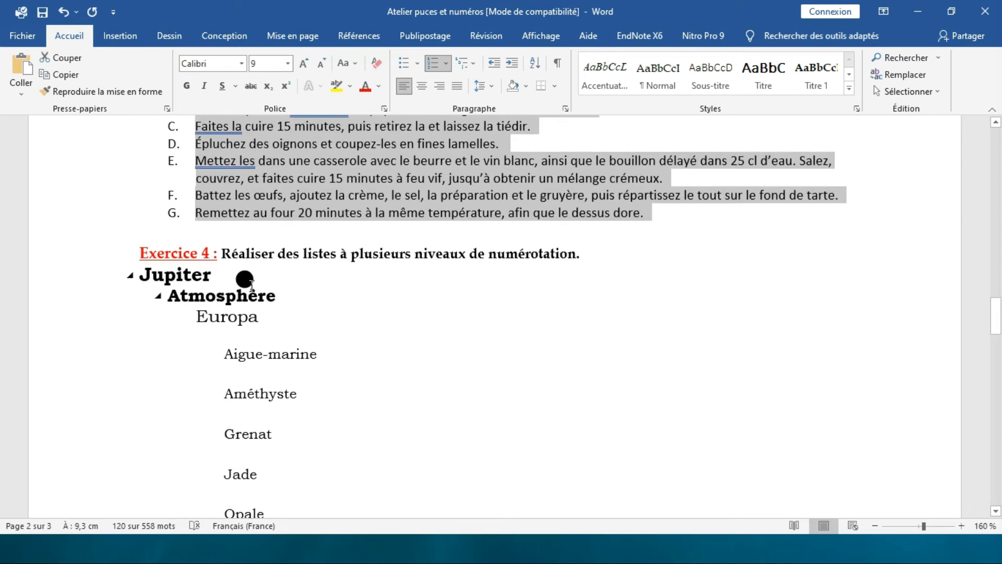
Step: Start defining a new multilevel list at the "Jupiter" heading, with the level 1 number style "I, II, III, ..."
{"action": "left_click", "coordinate": [139, 269]}
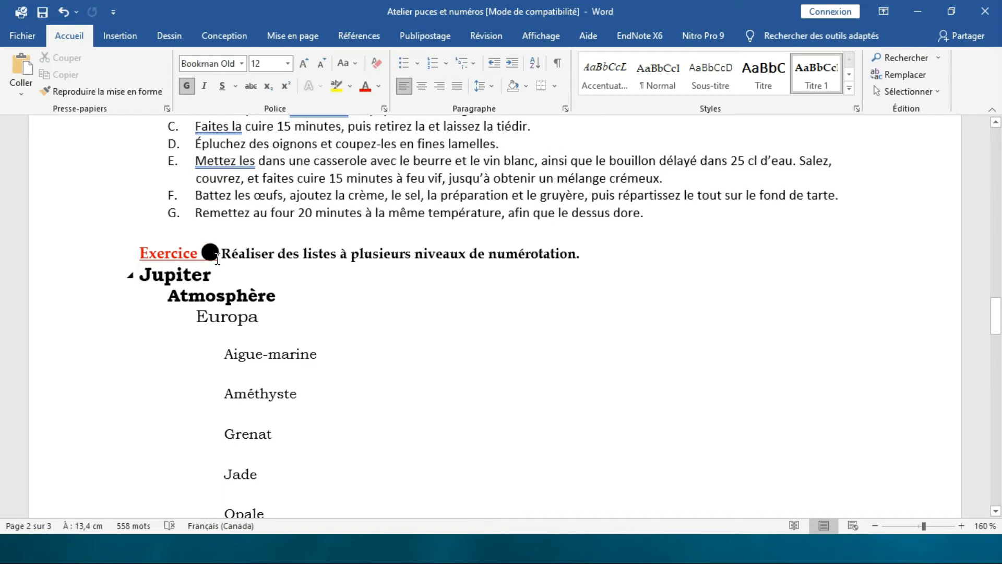
{"action": "left_click", "coordinate": [471, 63]}
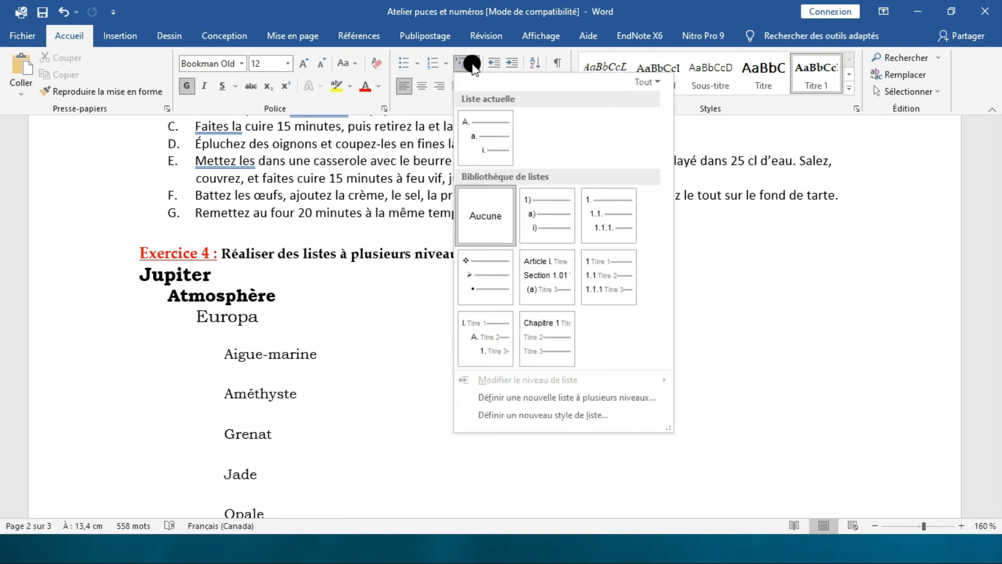
{"action": "mouse_move", "coordinate": [597, 217]}
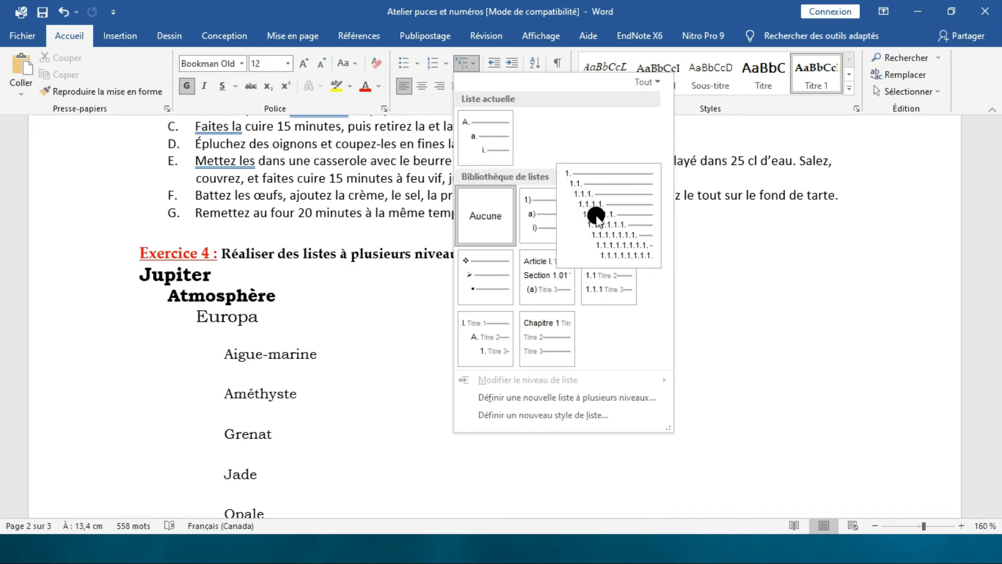
{"action": "mouse_move", "coordinate": [600, 275]}
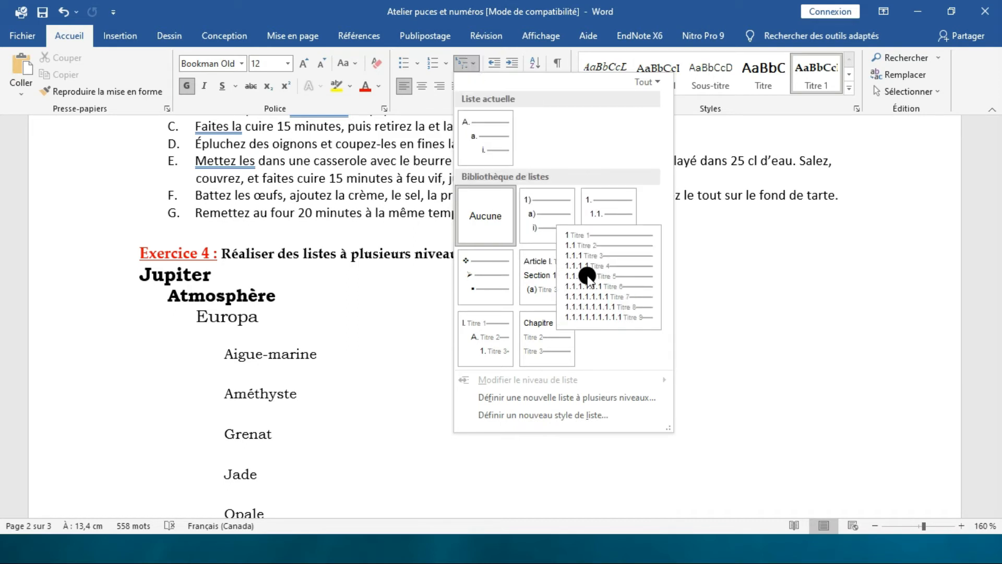
{"action": "mouse_move", "coordinate": [495, 282]}
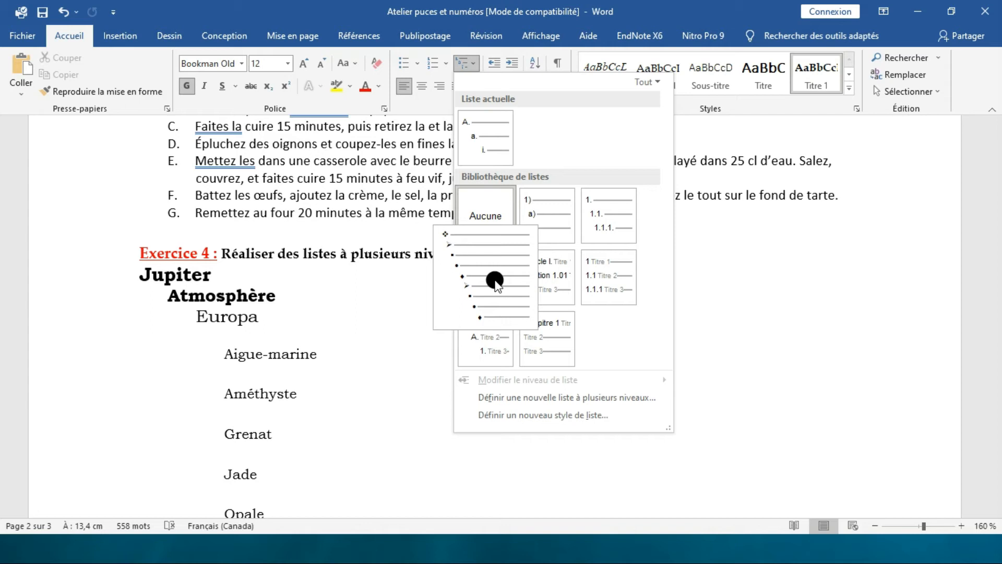
{"action": "mouse_move", "coordinate": [536, 230]}
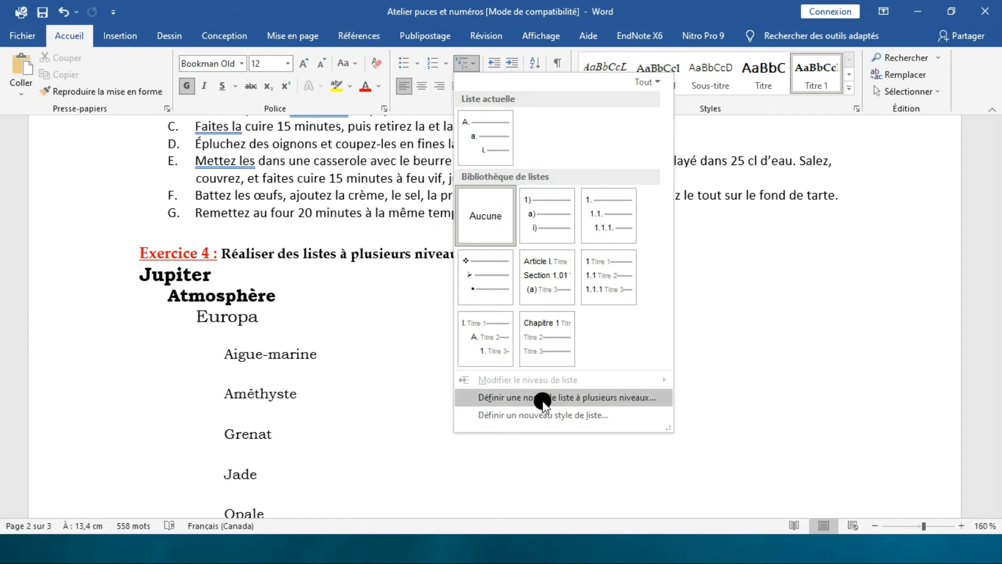
{"action": "left_click", "coordinate": [582, 404]}
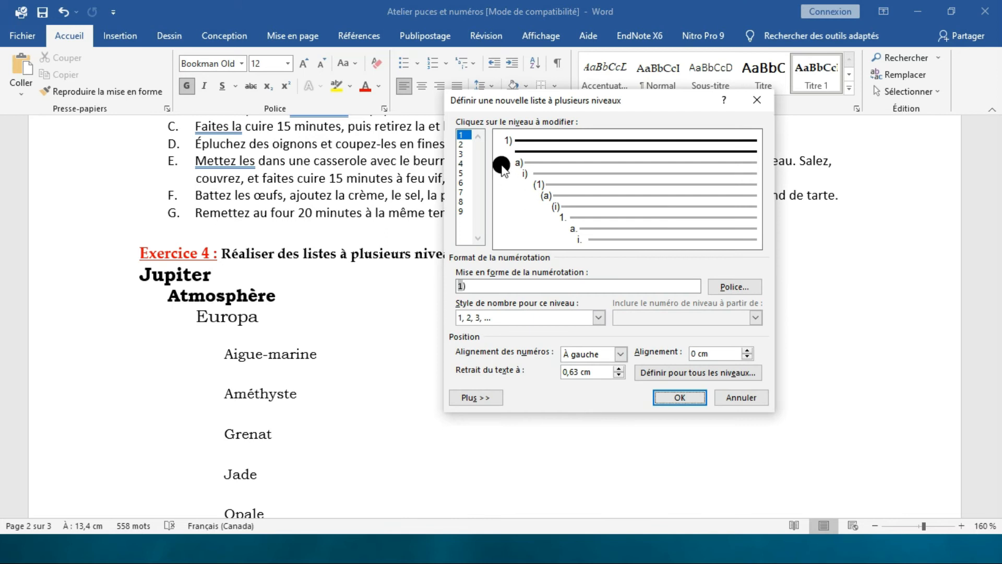
{"action": "left_click", "coordinate": [463, 144]}
{"action": "left_click", "coordinate": [463, 136]}
{"action": "left_click", "coordinate": [463, 146]}
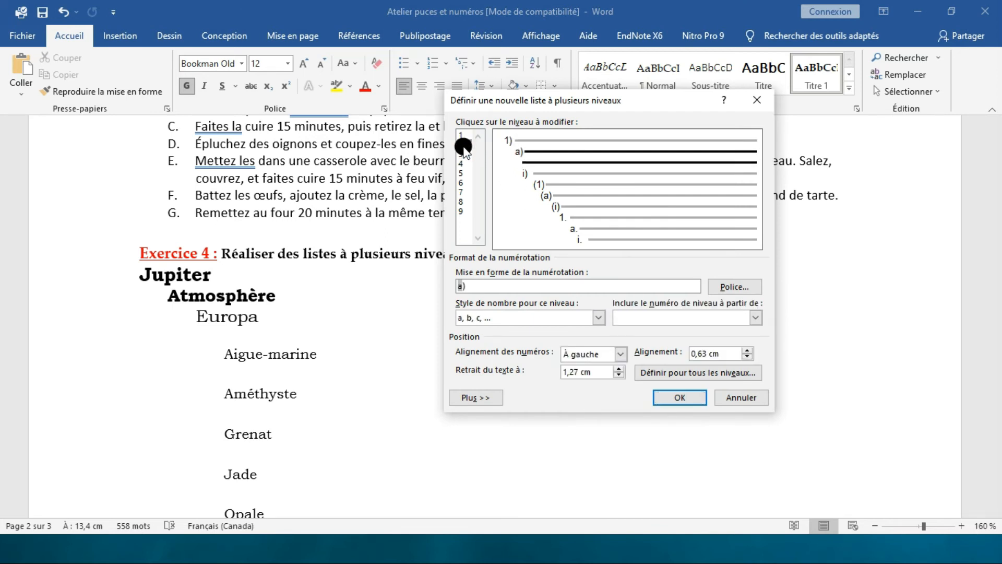
{"action": "left_click", "coordinate": [462, 137]}
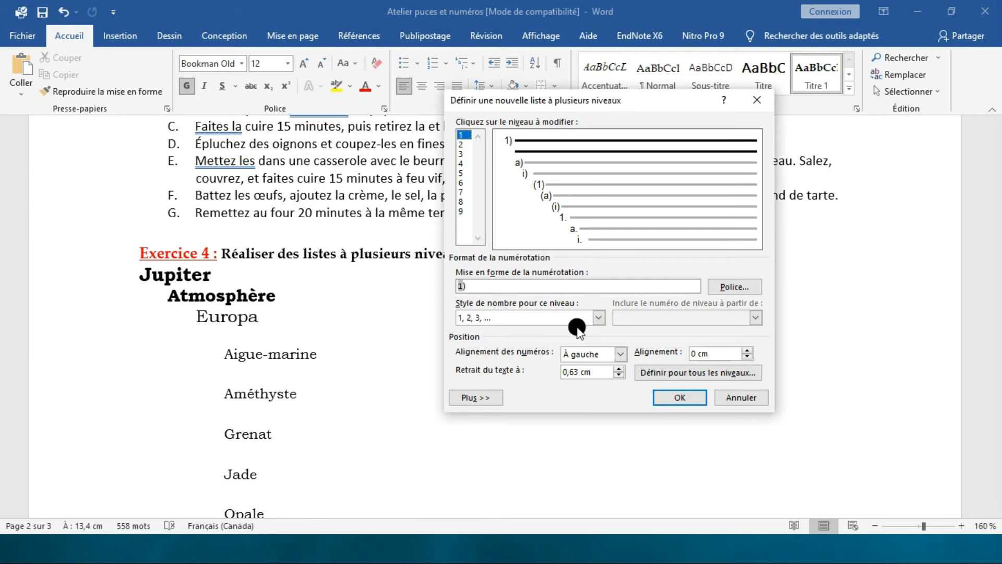
{"action": "left_click", "coordinate": [599, 318]}
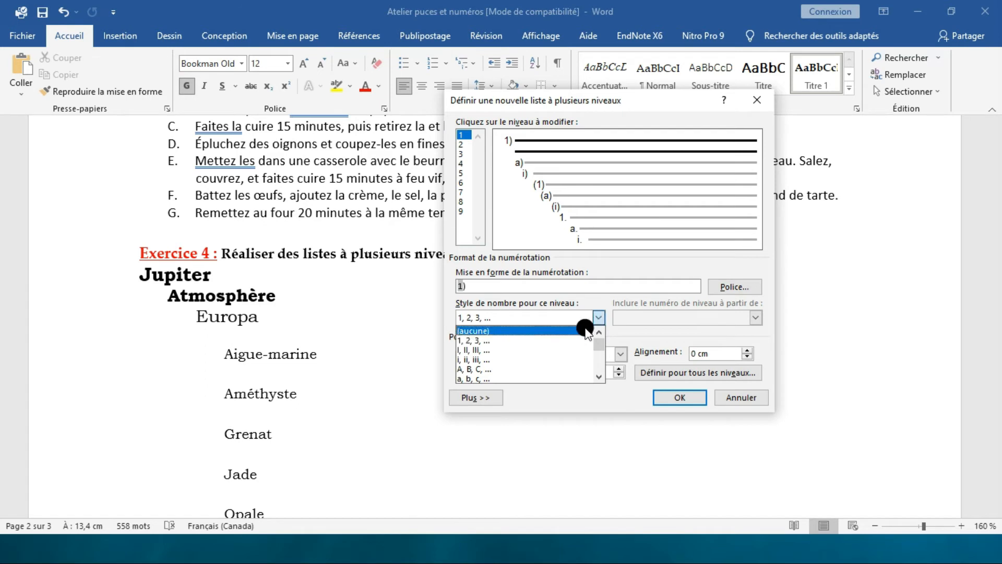
{"action": "left_click", "coordinate": [572, 350]}
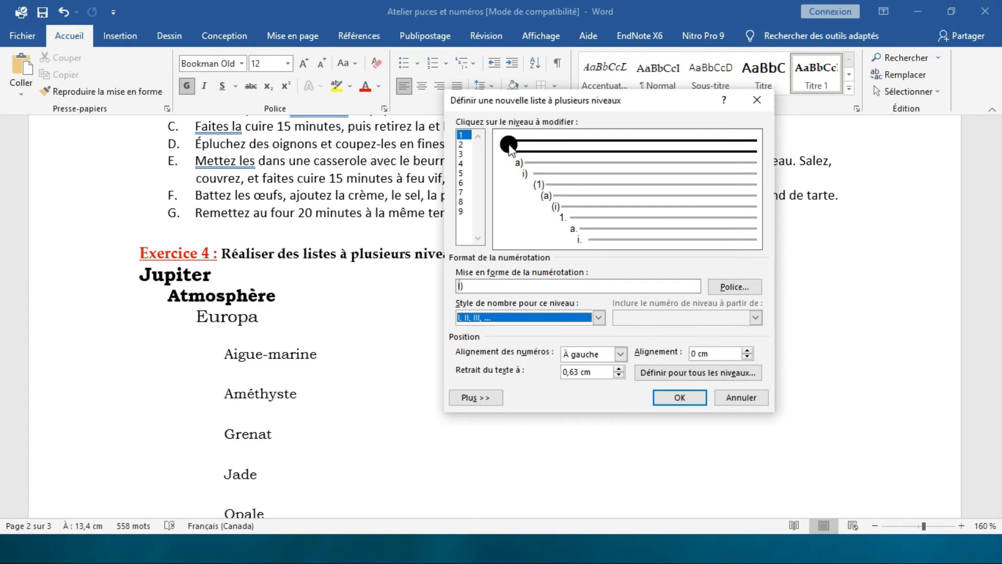
Step: Set the number style of level 2 in the new multilevel list to "1, 2, 3, ..."
{"action": "left_click", "coordinate": [462, 145]}
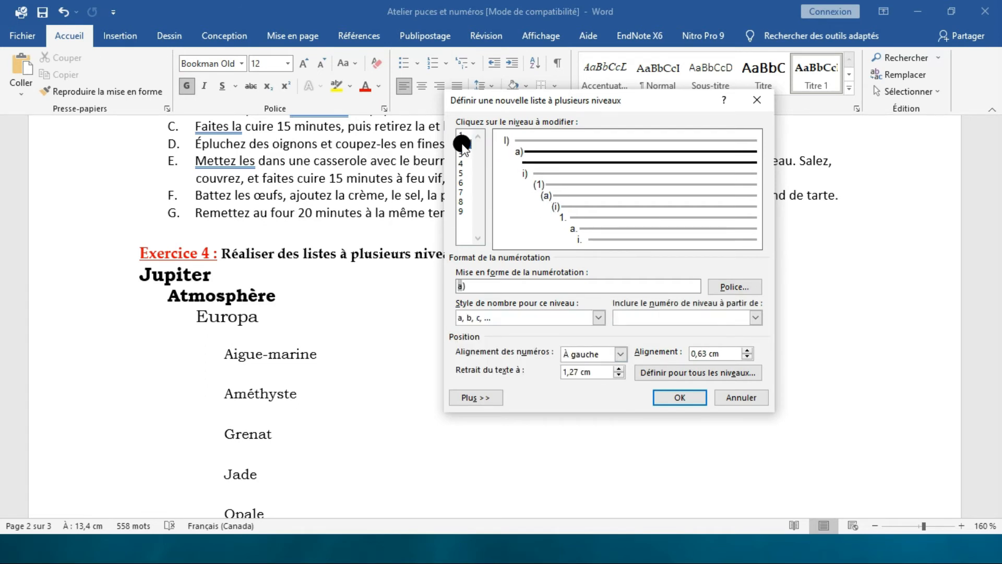
{"action": "left_click", "coordinate": [597, 317]}
{"action": "left_click", "coordinate": [578, 340]}
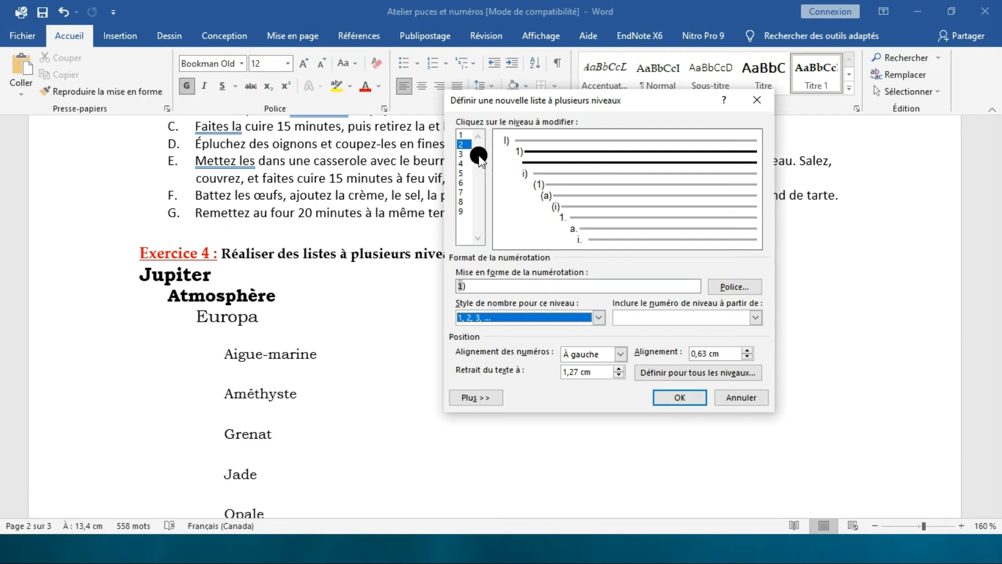
Step: Set the level 3 number style to "1, 2, 3, ..." and apply the new multilevel list to "Jupiter"
{"action": "left_click", "coordinate": [462, 154]}
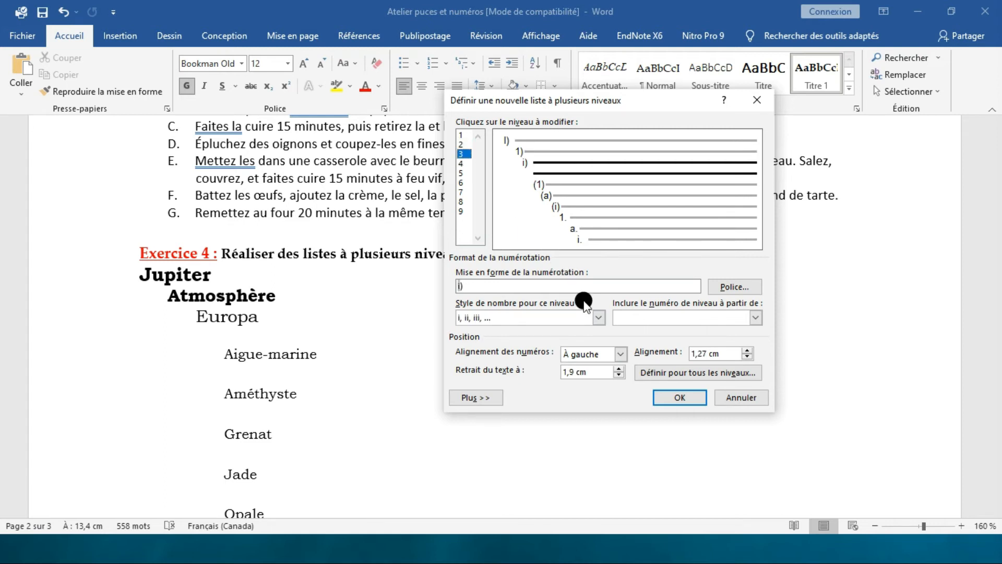
{"action": "left_click", "coordinate": [597, 317]}
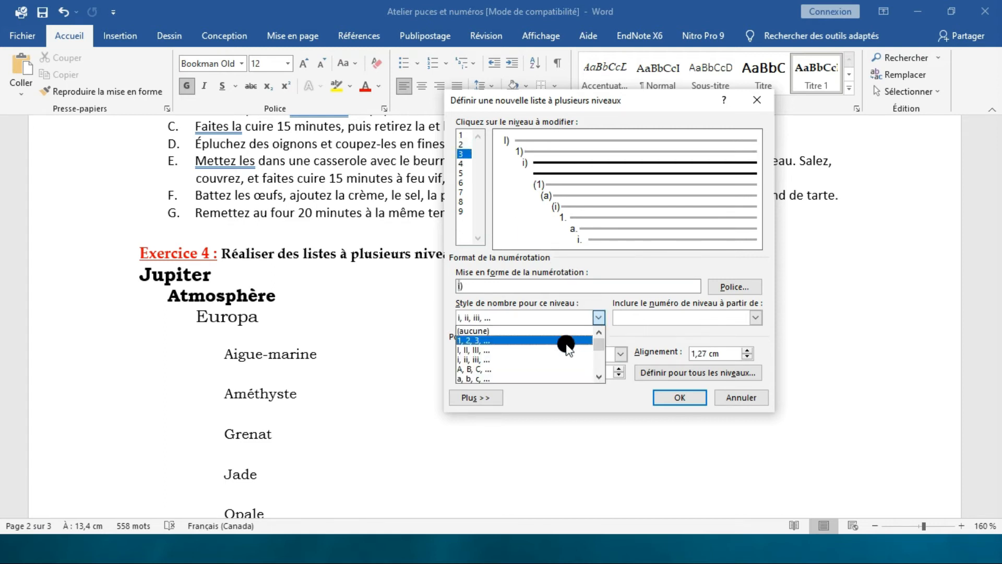
{"action": "left_click", "coordinate": [559, 377]}
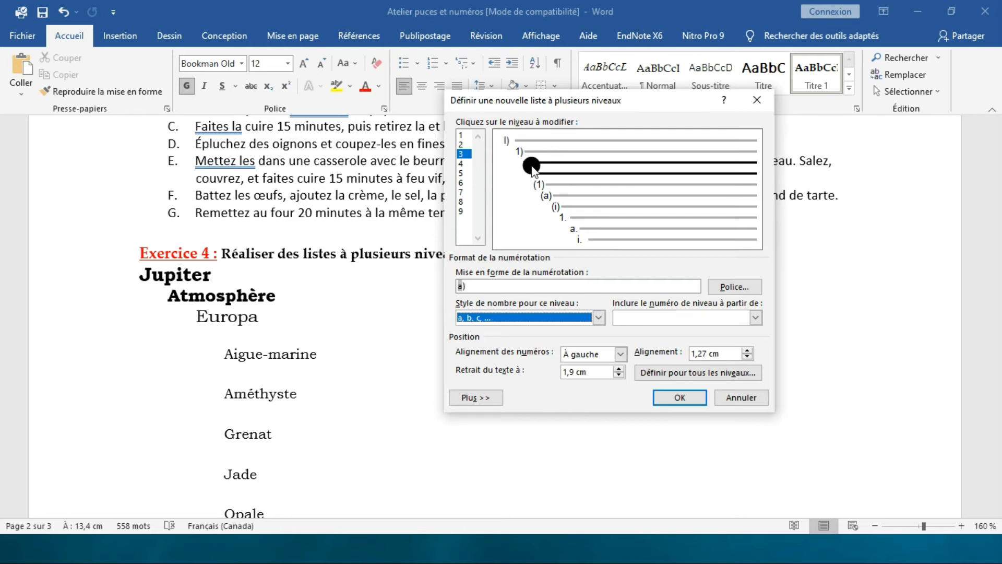
{"action": "left_click", "coordinate": [597, 317]}
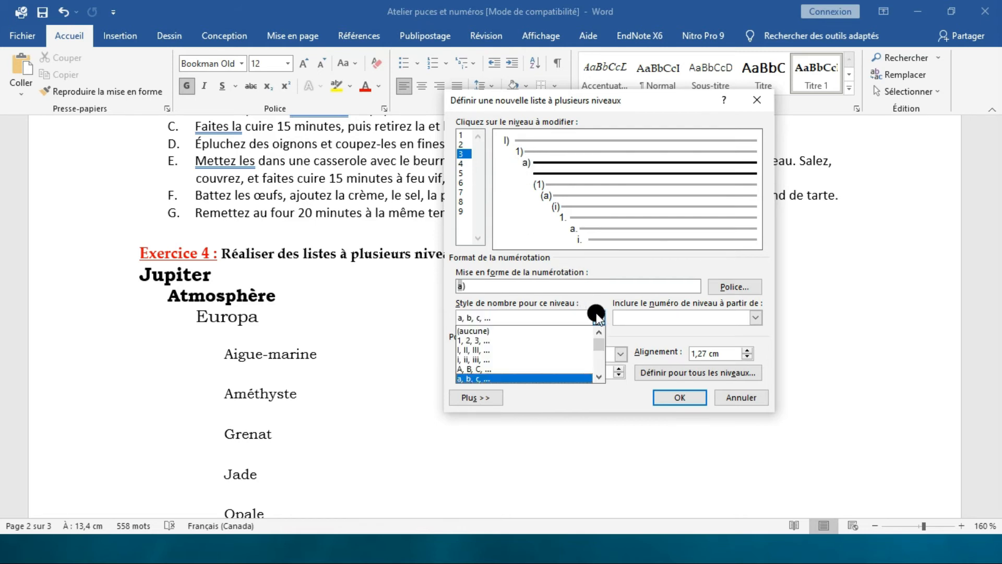
{"action": "left_click", "coordinate": [587, 338]}
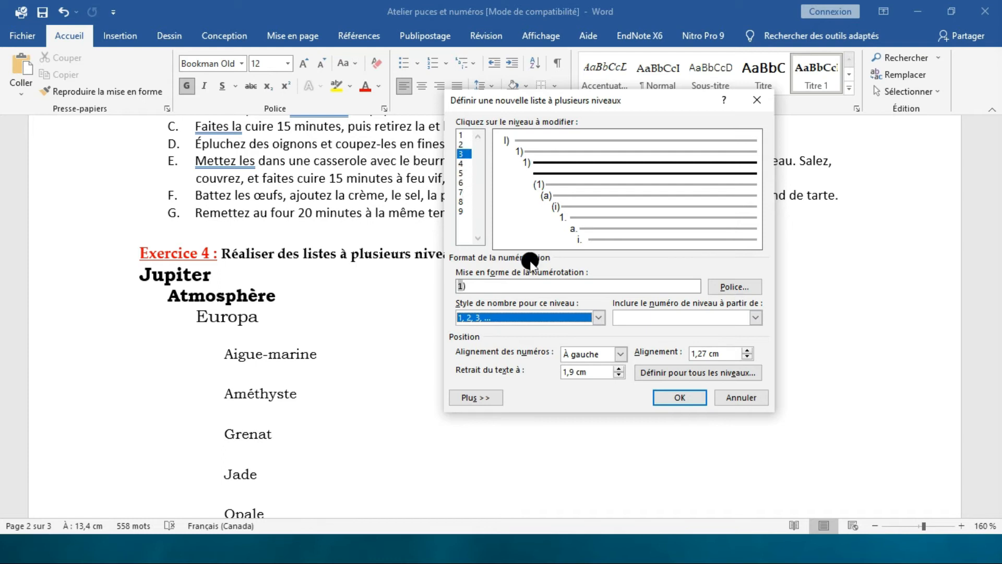
{"action": "left_click", "coordinate": [666, 398]}
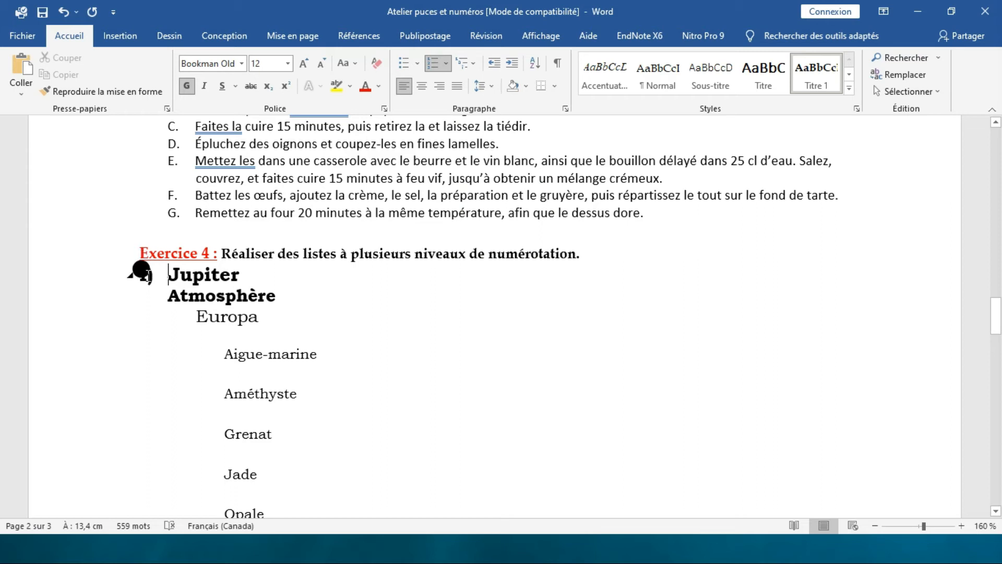
Step: Apply the current I), 1), 1) multilevel list to the "Atmosphère" line under "Jupiter"
{"action": "left_click", "coordinate": [145, 273]}
{"action": "left_click", "coordinate": [224, 273]}
{"action": "scroll", "coordinate": [225, 271], "scroll_direction": "down", "scroll_amount": 5}
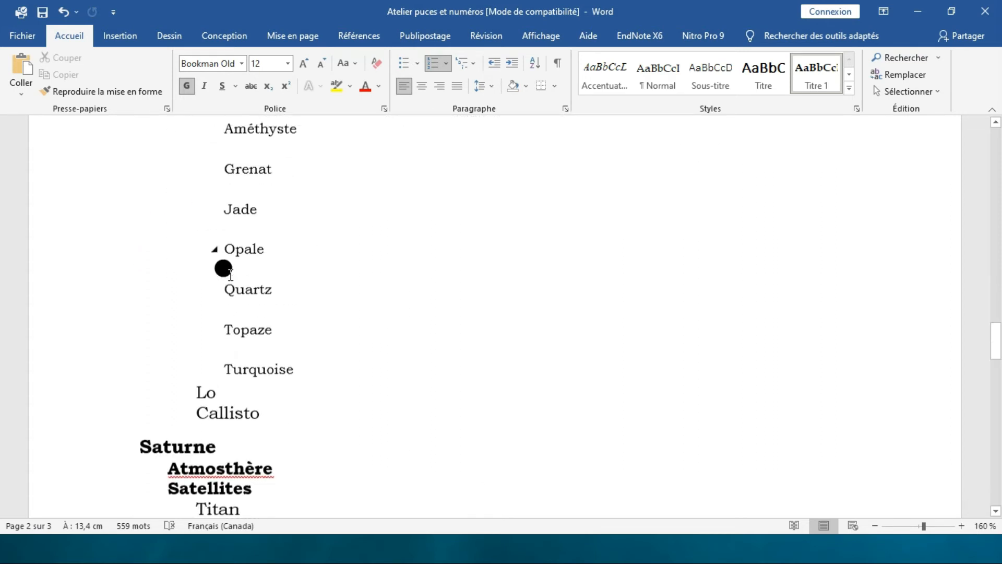
{"action": "scroll", "coordinate": [224, 269], "scroll_direction": "up", "scroll_amount": 4}
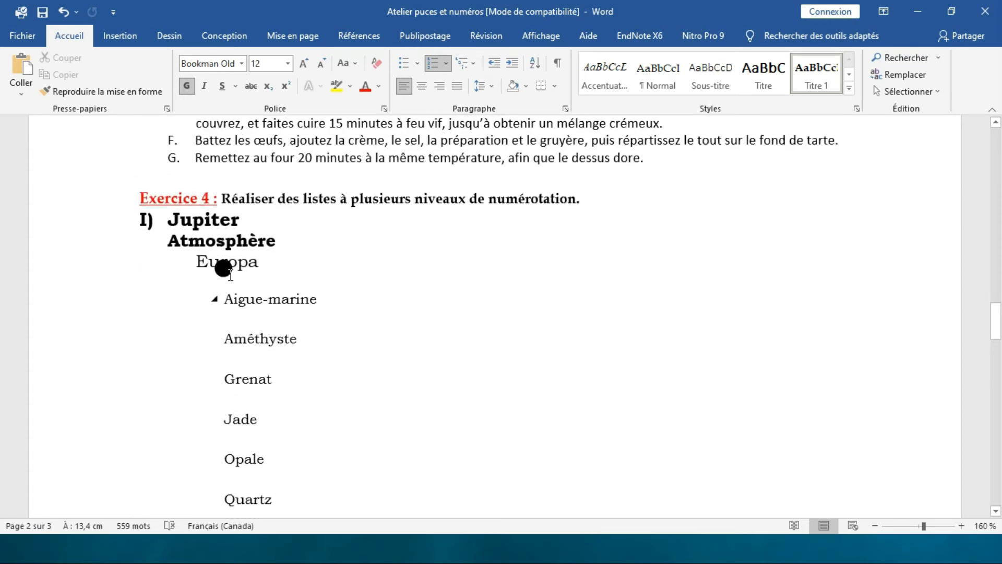
{"action": "left_click", "coordinate": [170, 241]}
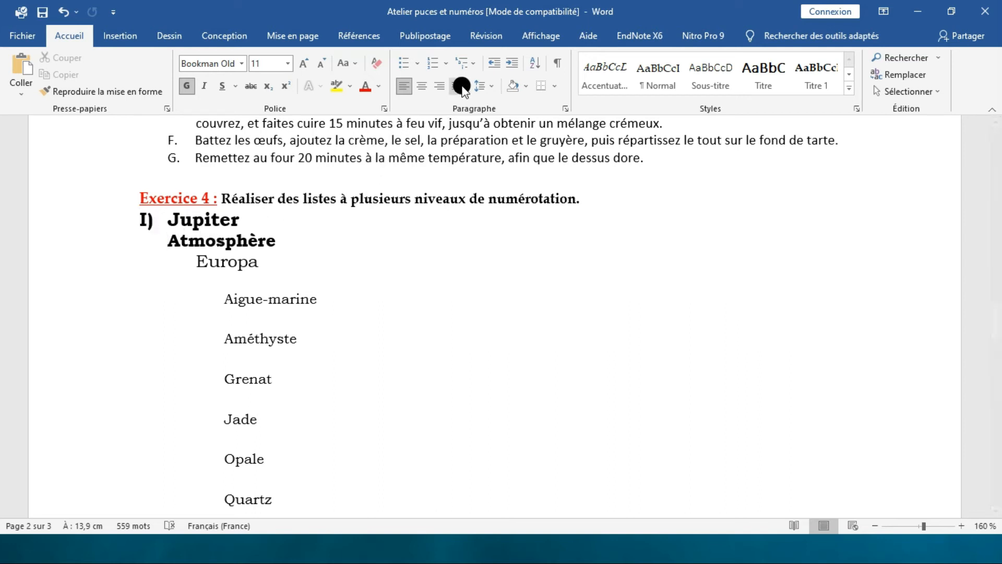
{"action": "left_click", "coordinate": [477, 66]}
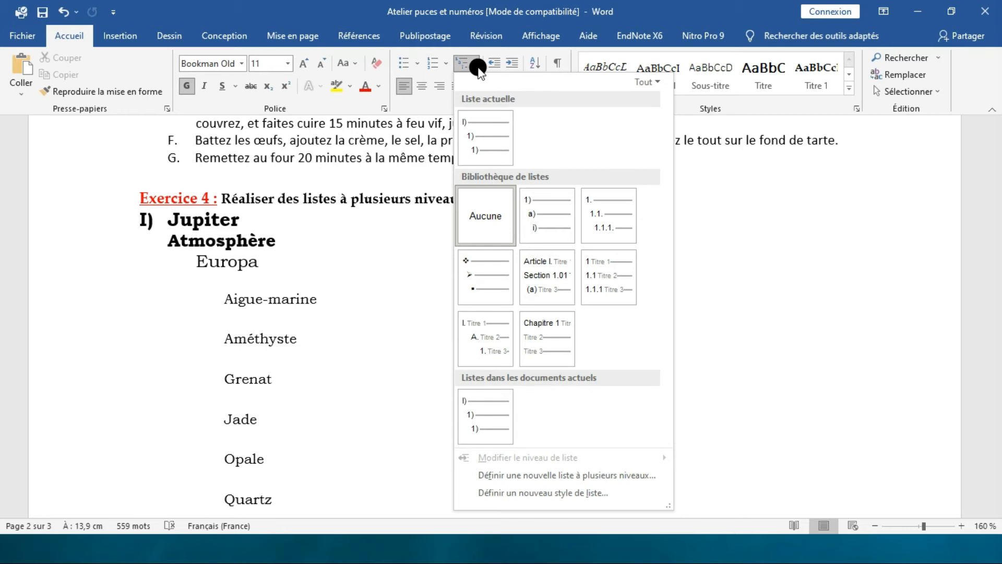
{"action": "mouse_move", "coordinate": [475, 117]}
{"action": "mouse_move", "coordinate": [472, 139]}
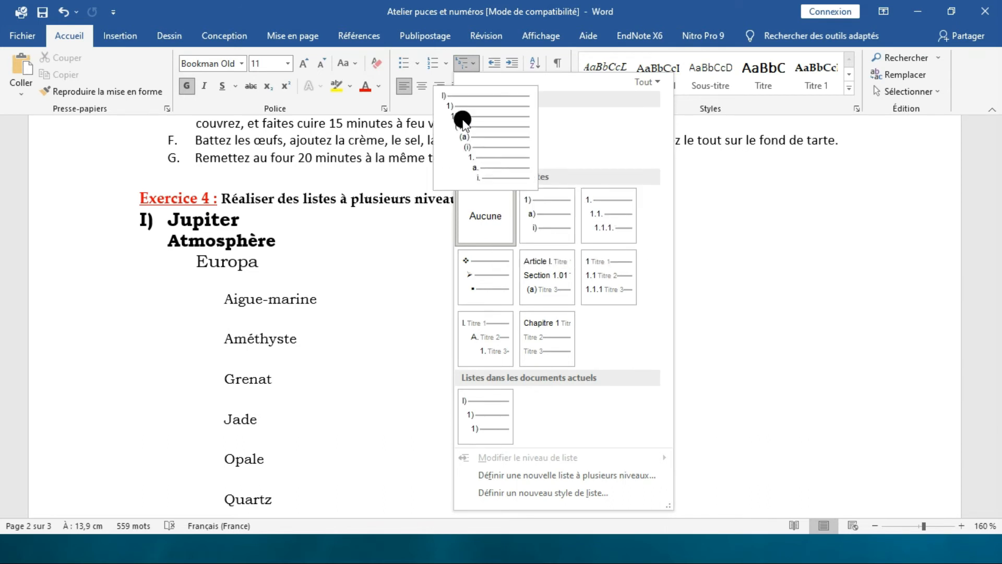
{"action": "left_click", "coordinate": [473, 128]}
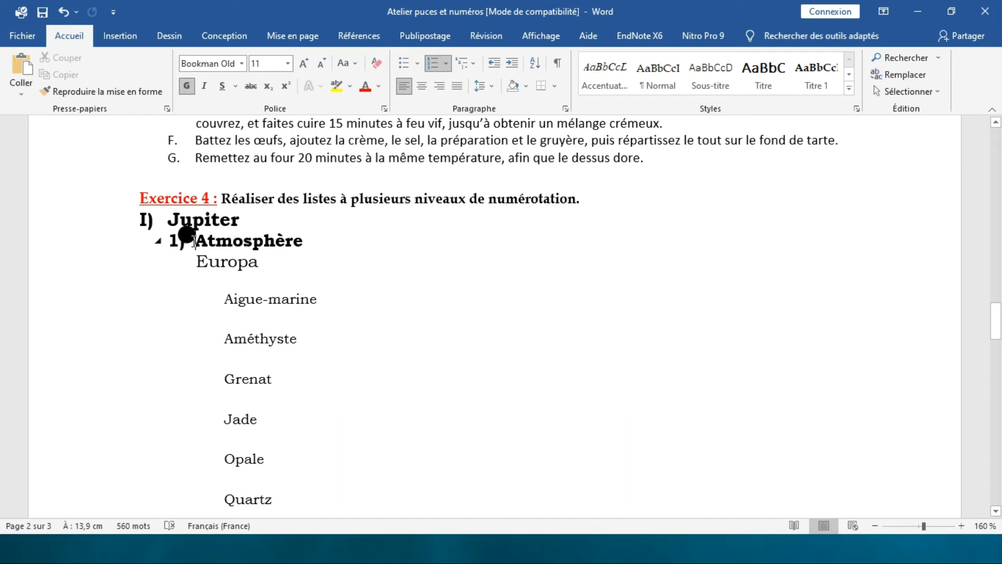
Step: Change the list level of the "Atmosphère" line to level 1 with the I) numbering
{"action": "left_click", "coordinate": [475, 65]}
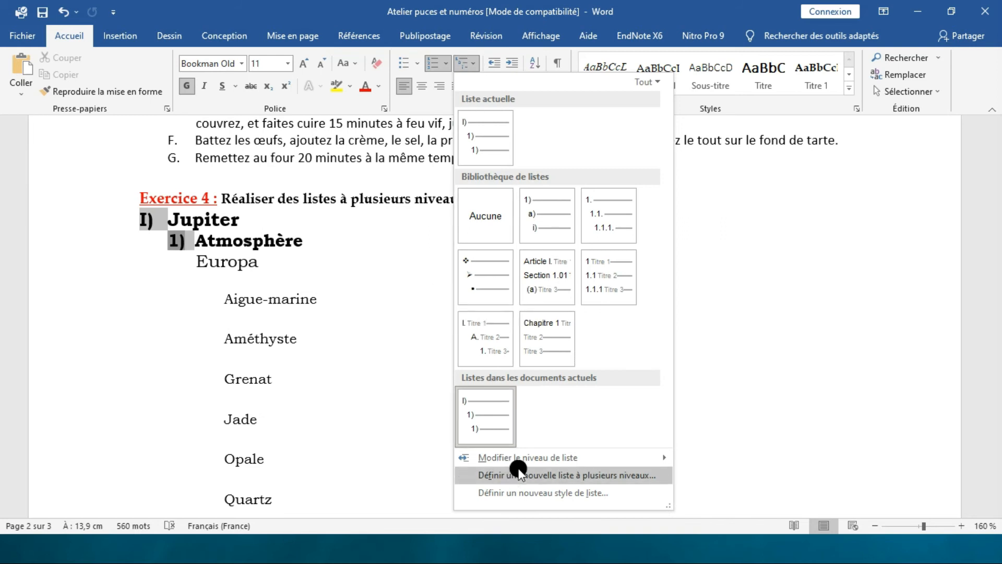
{"action": "mouse_move", "coordinate": [530, 461]}
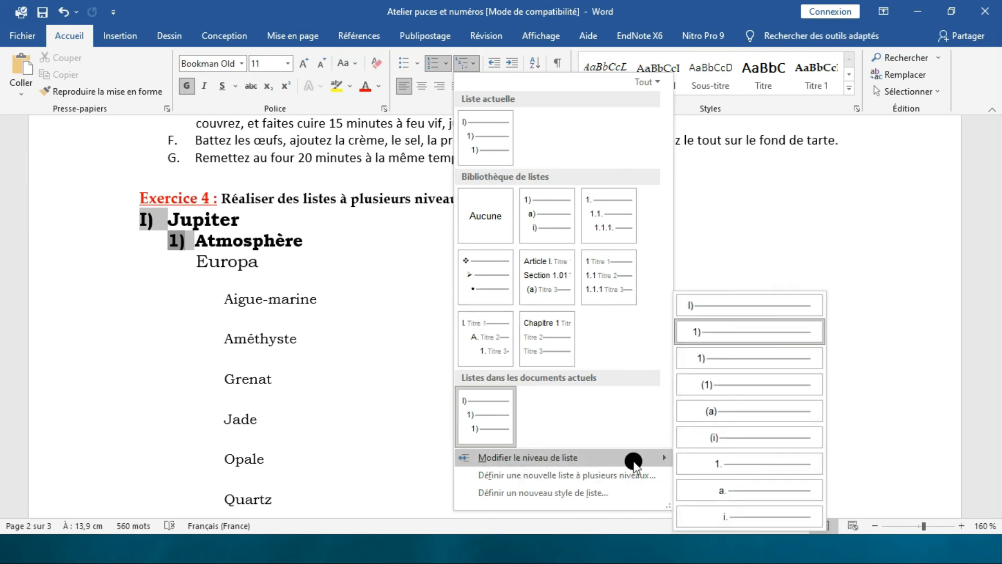
{"action": "left_click", "coordinate": [718, 308]}
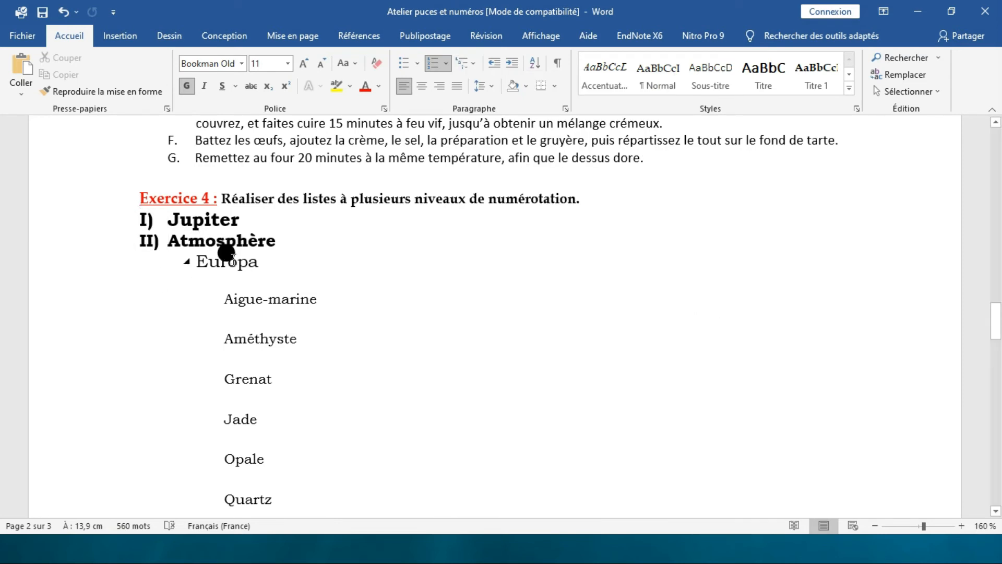
Step: Apply the current I), 1), 1) multilevel list to the "Europa" line under "Atmosphère"
{"action": "left_click", "coordinate": [196, 261]}
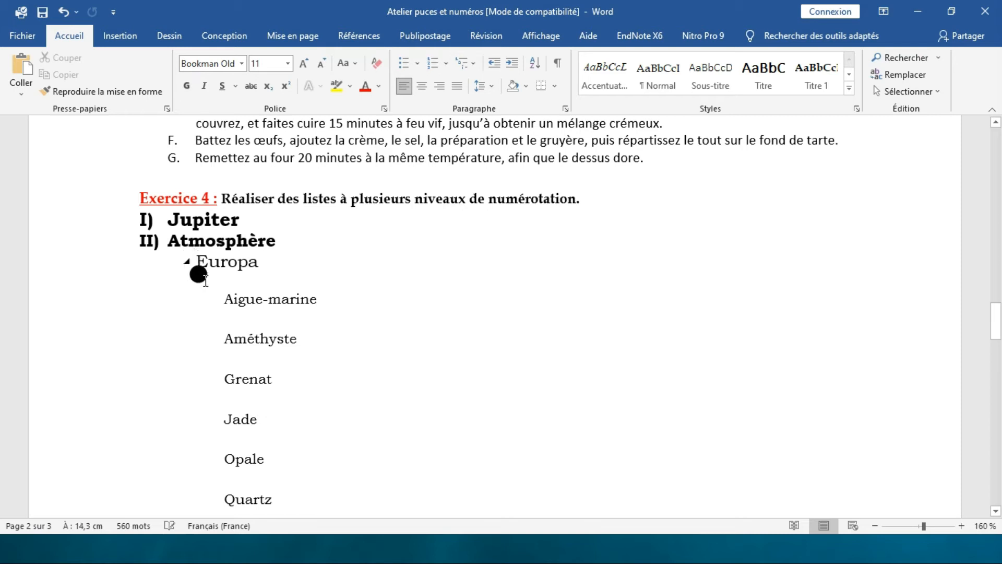
{"action": "left_click", "coordinate": [474, 64]}
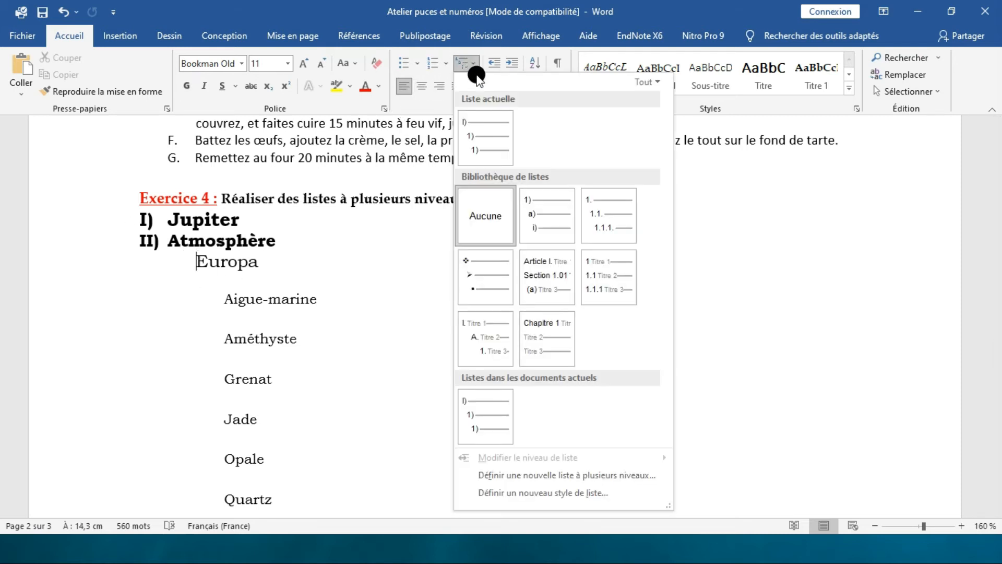
{"action": "left_click", "coordinate": [485, 136]}
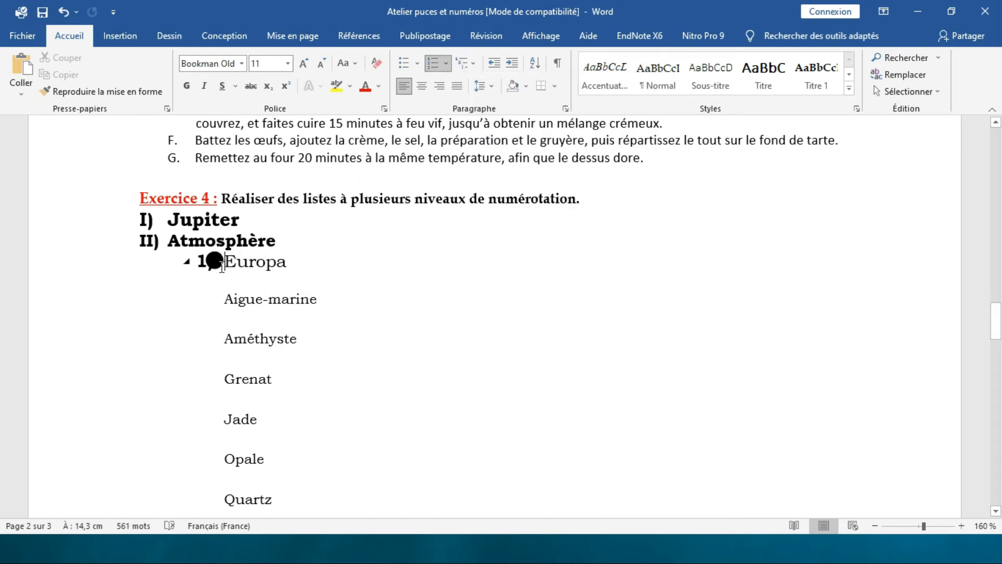
{"action": "scroll", "coordinate": [219, 263], "scroll_direction": "down", "scroll_amount": 3}
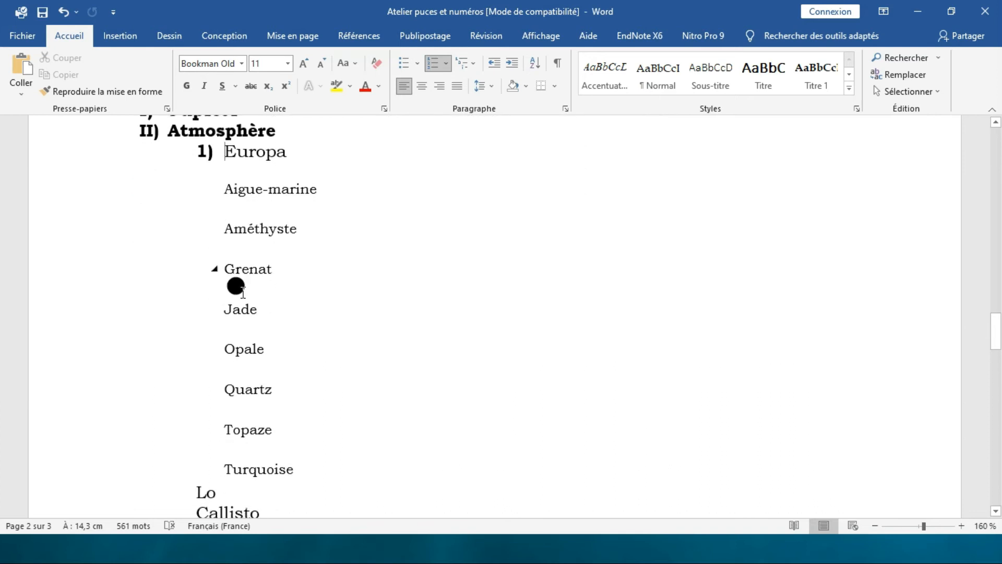
Step: Apply the current I), 1), 1) multilevel list to the gemstone lines from "Aigue-marine" to "Turquoise" under "Europa"
{"action": "left_click_drag", "start_coordinate": [294, 457], "coordinate": [230, 194]}
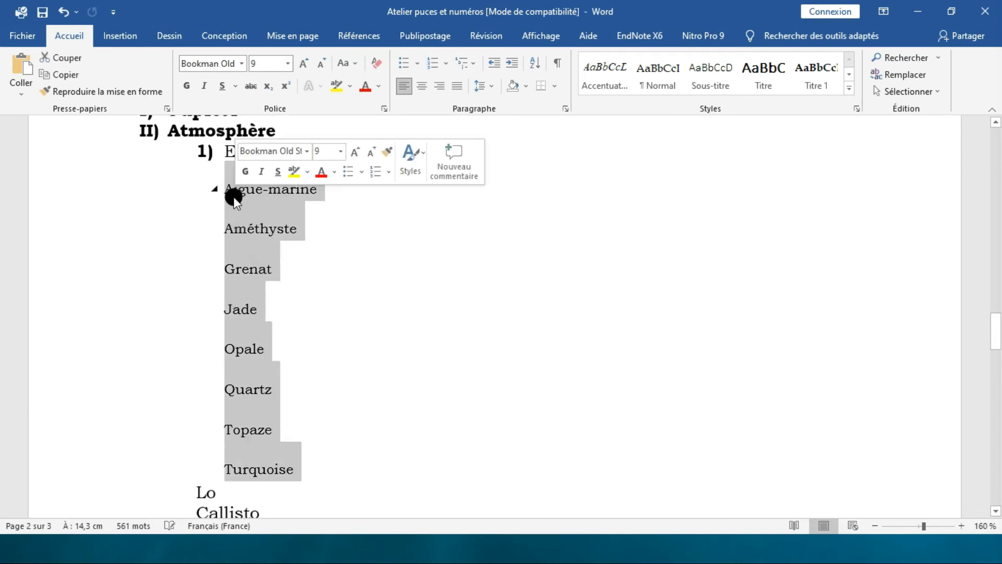
{"action": "scroll", "coordinate": [216, 214], "scroll_direction": "up", "scroll_amount": 1}
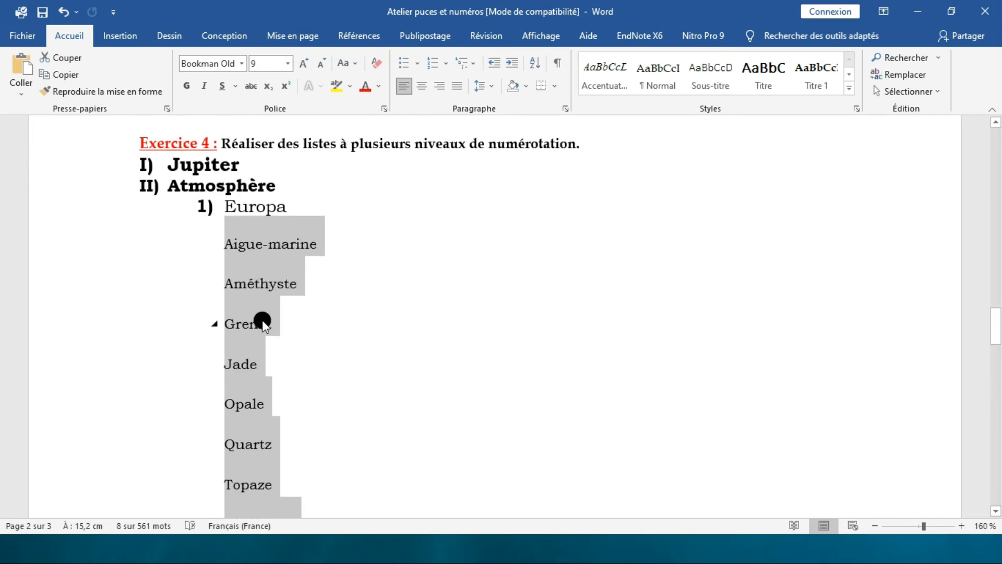
{"action": "left_click", "coordinate": [473, 64]}
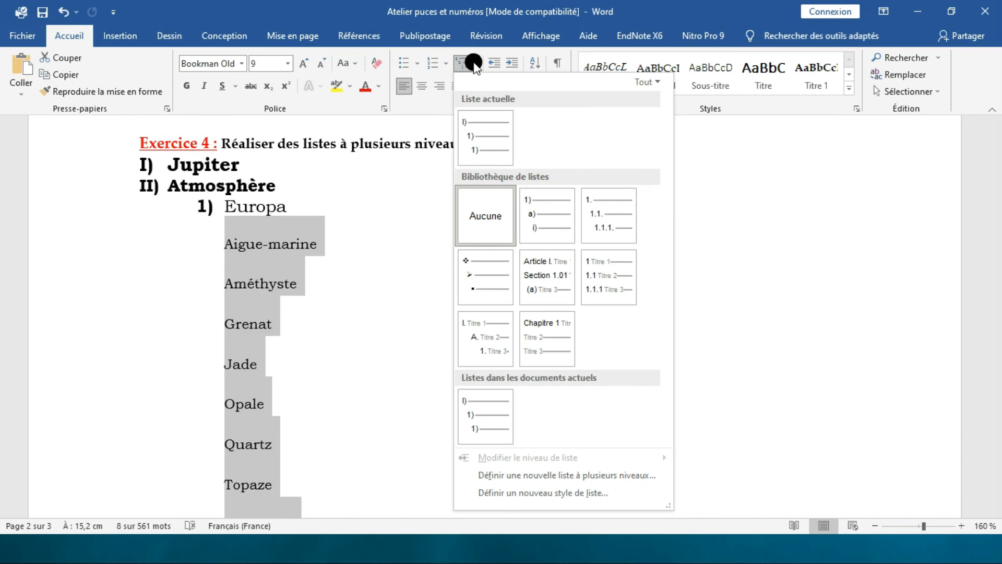
{"action": "left_click", "coordinate": [473, 122]}
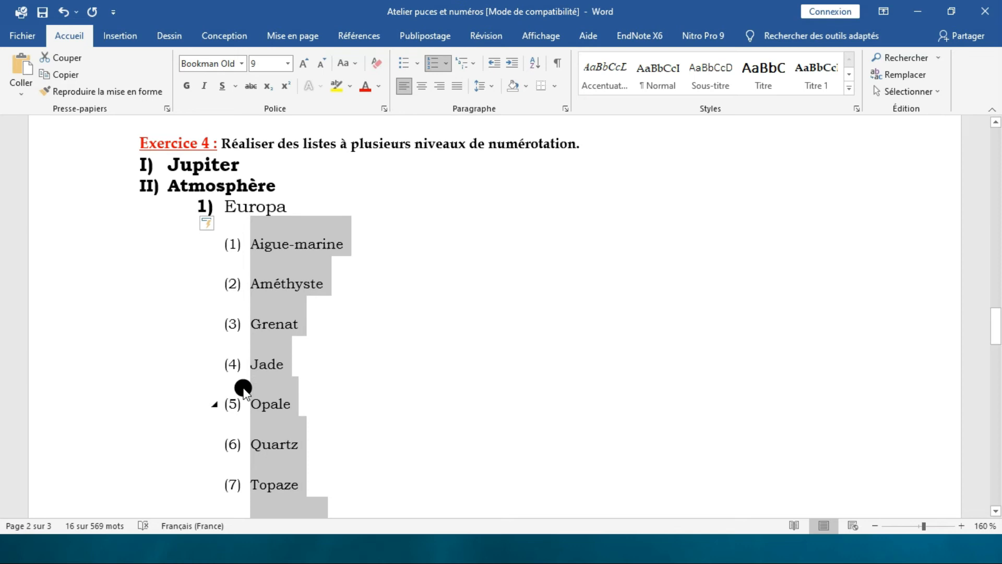
{"action": "scroll", "coordinate": [240, 424], "scroll_direction": "down", "scroll_amount": 3}
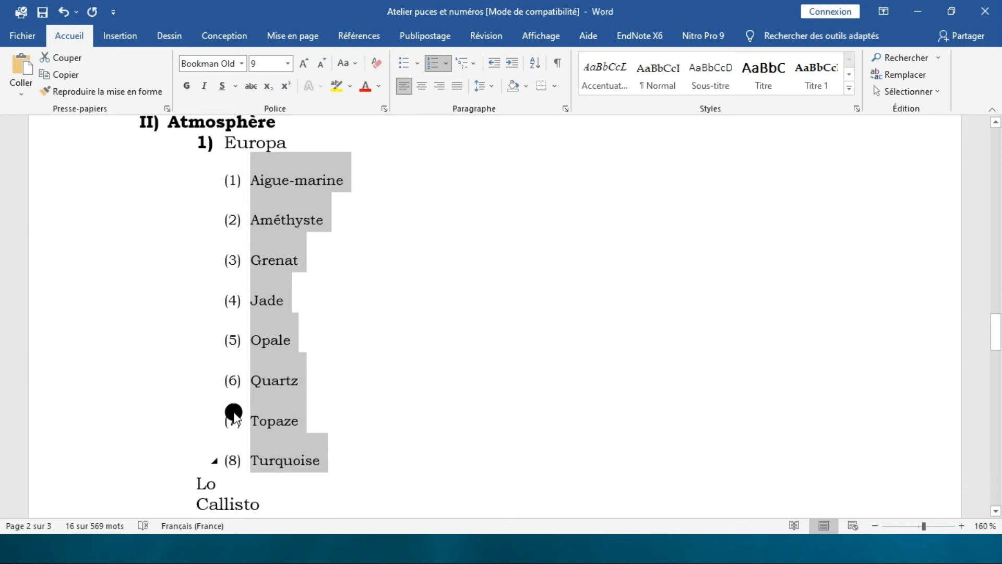
{"action": "scroll", "coordinate": [209, 412], "scroll_direction": "up", "scroll_amount": 2}
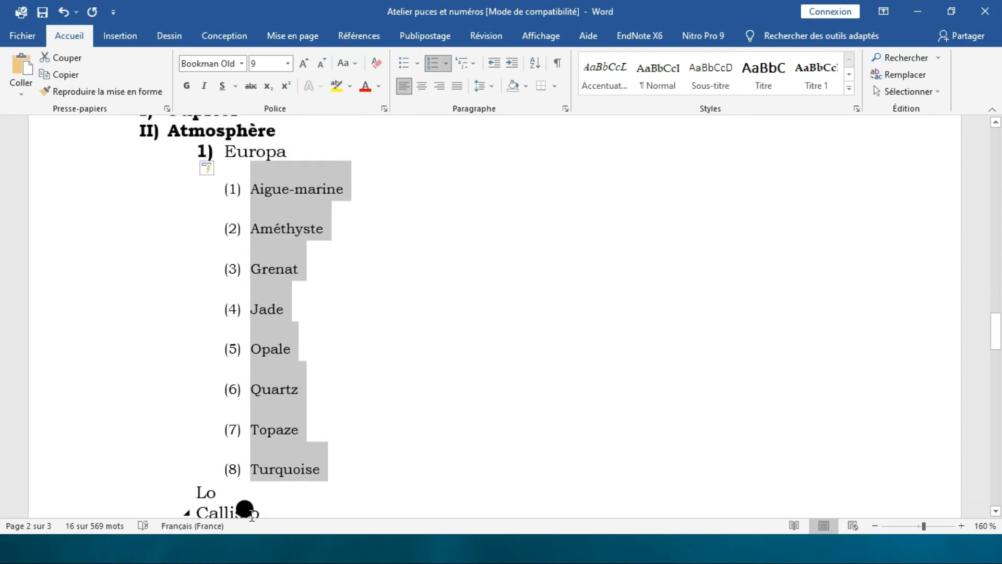
Step: Apply the current I), 1), 1) multilevel list to the "Lo" and "Callisto" lines below the gemstones
{"action": "scroll", "coordinate": [256, 502], "scroll_direction": "down", "scroll_amount": 1}
{"action": "left_click_drag", "start_coordinate": [257, 457], "coordinate": [194, 428]}
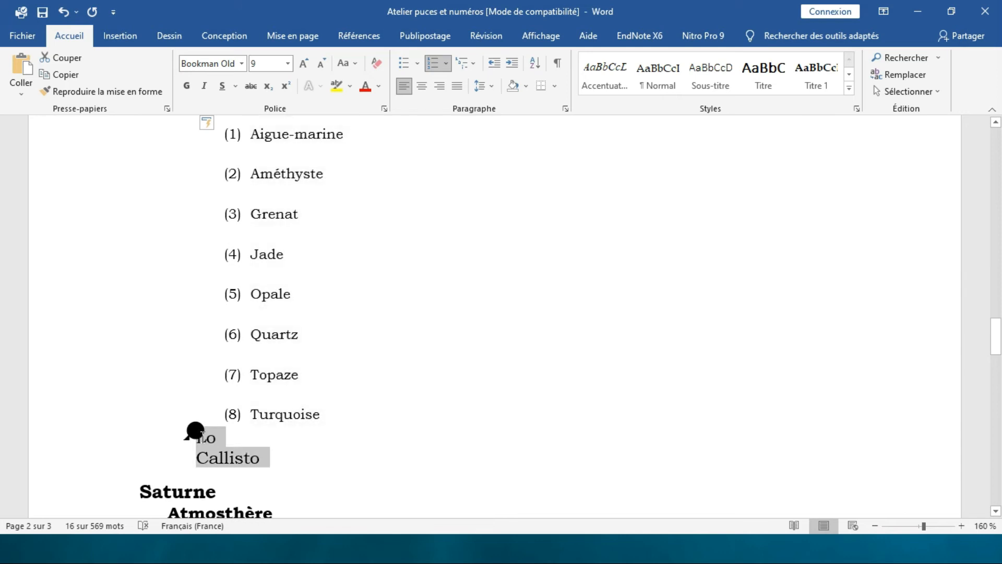
{"action": "left_click", "coordinate": [473, 63]}
{"action": "left_click", "coordinate": [484, 90]}
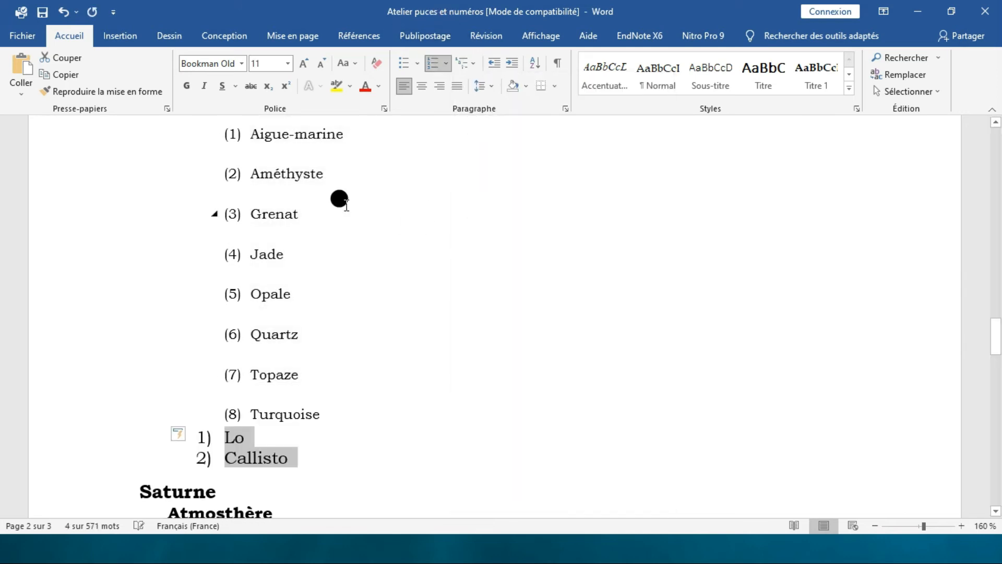
{"action": "scroll", "coordinate": [229, 192], "scroll_direction": "up", "scroll_amount": 2}
{"action": "scroll", "coordinate": [209, 201], "scroll_direction": "down", "scroll_amount": 3}
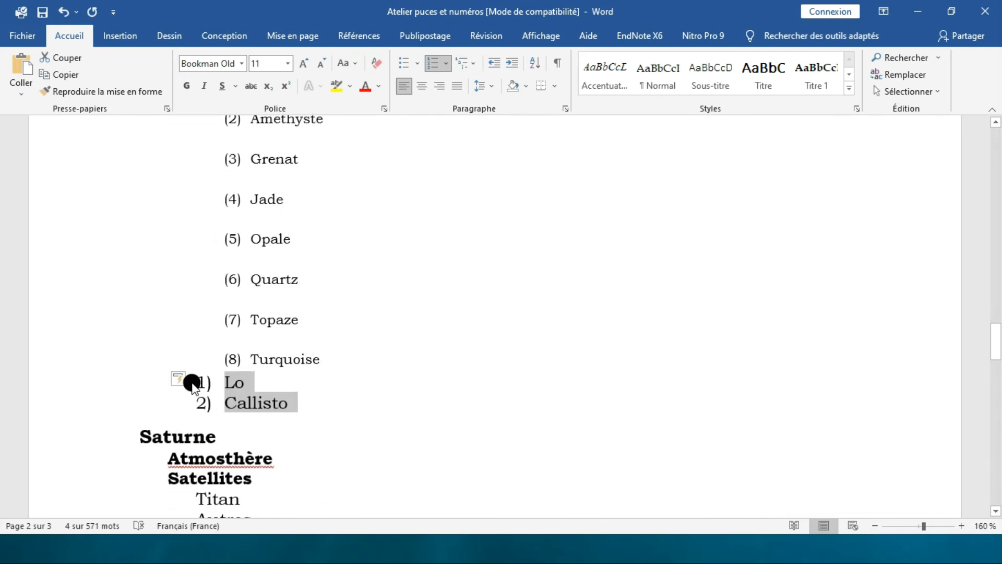
Step: Continue the previous numbering at the "Lo" line so it follows on from "Europa"
{"action": "left_click", "coordinate": [189, 384]}
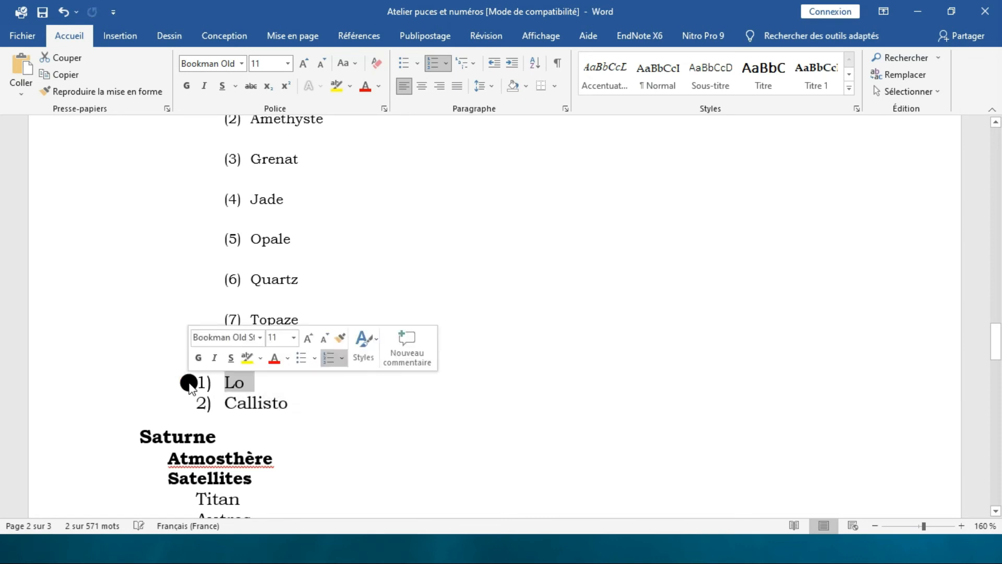
{"action": "left_click", "coordinate": [226, 377]}
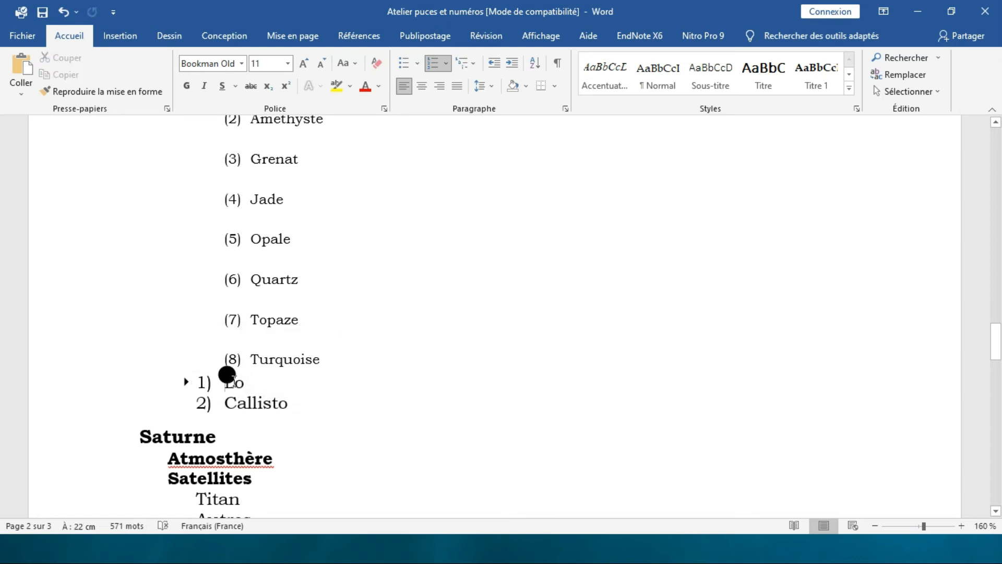
{"action": "left_click", "coordinate": [199, 377]}
{"action": "right_click", "coordinate": [199, 377]}
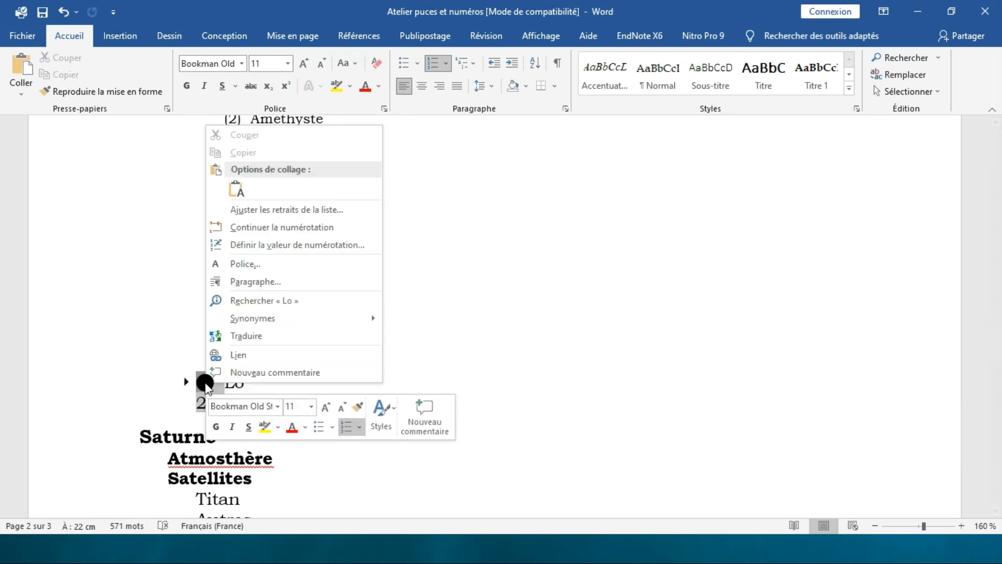
{"action": "left_click", "coordinate": [282, 225]}
Step: Check the second-level numbering sequence from "Europa" through the gemstone sublist to "Lo" and "Callisto"
{"action": "scroll", "coordinate": [271, 261], "scroll_direction": "up", "scroll_amount": 5}
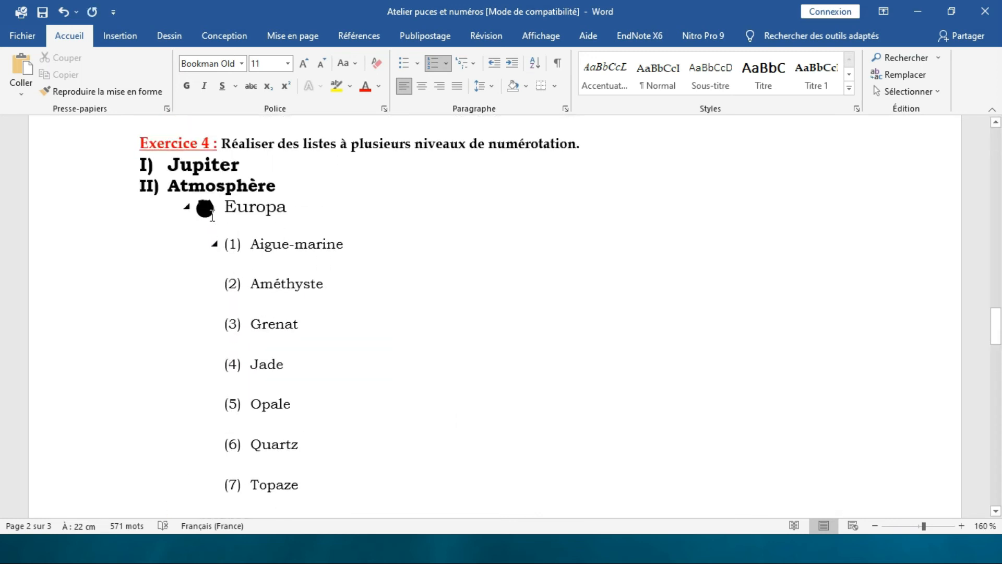
{"action": "scroll", "coordinate": [211, 212], "scroll_direction": "down", "scroll_amount": 4}
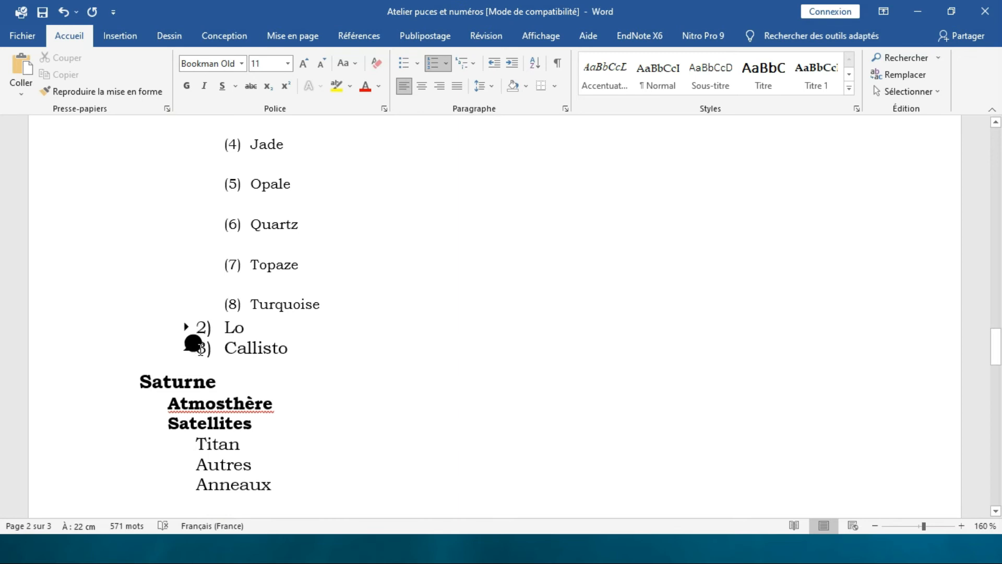
{"action": "scroll", "coordinate": [194, 344], "scroll_direction": "up", "scroll_amount": 3}
{"action": "scroll", "coordinate": [217, 157], "scroll_direction": "down", "scroll_amount": 1}
{"action": "scroll", "coordinate": [224, 291], "scroll_direction": "down", "scroll_amount": 3}
{"action": "scroll", "coordinate": [224, 298], "scroll_direction": "up", "scroll_amount": 5}
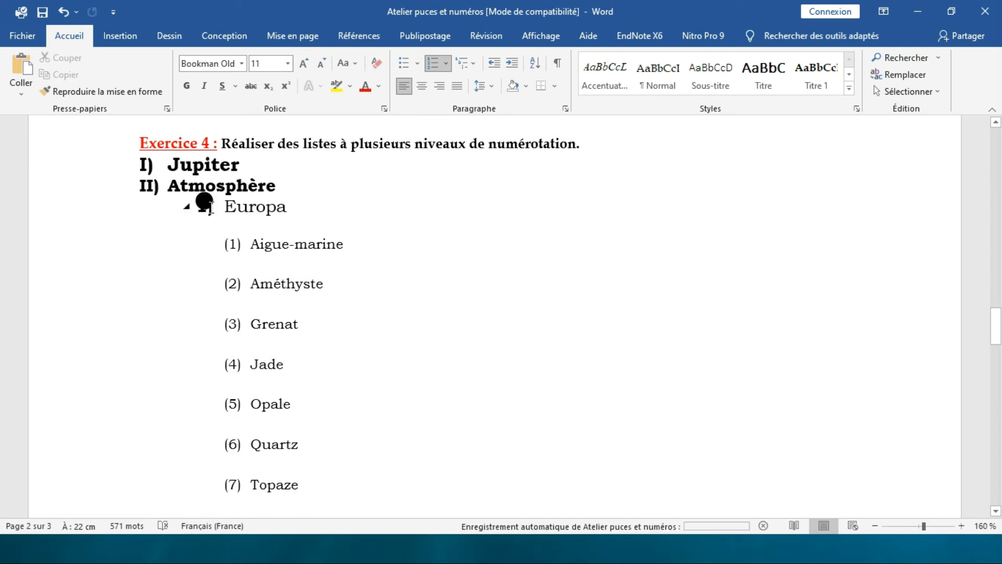
{"action": "scroll", "coordinate": [205, 201], "scroll_direction": "down", "scroll_amount": 3}
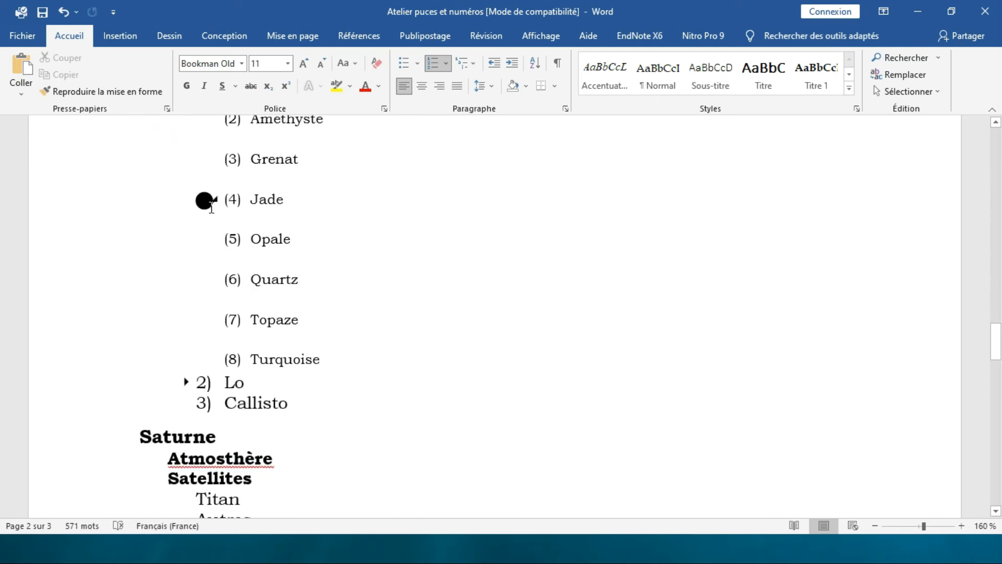
{"action": "scroll", "coordinate": [224, 348], "scroll_direction": "up", "scroll_amount": 2}
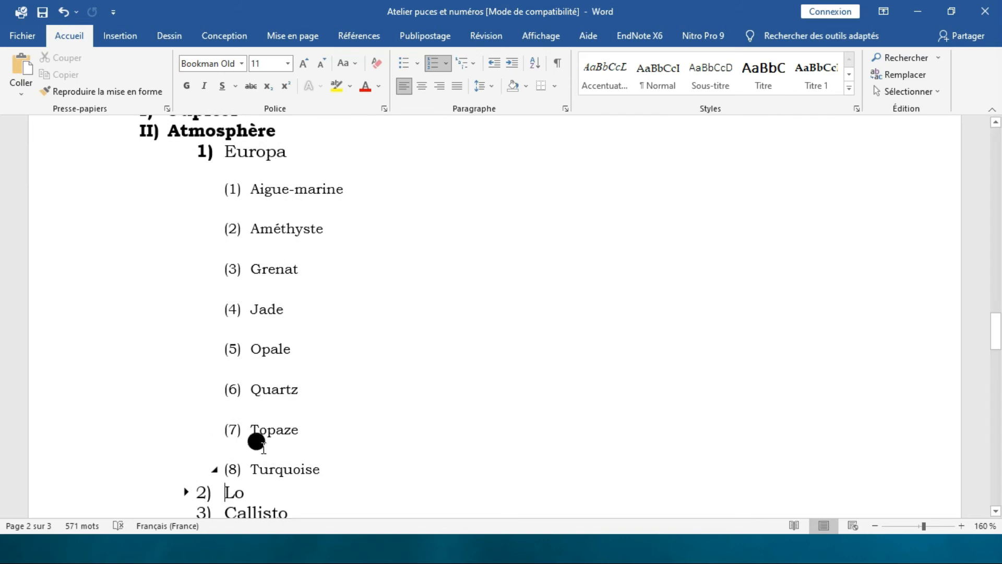
Step: Apply the current I), 1), 1) multilevel list to the "Saturne" heading
{"action": "scroll", "coordinate": [209, 365], "scroll_direction": "down", "scroll_amount": 5}
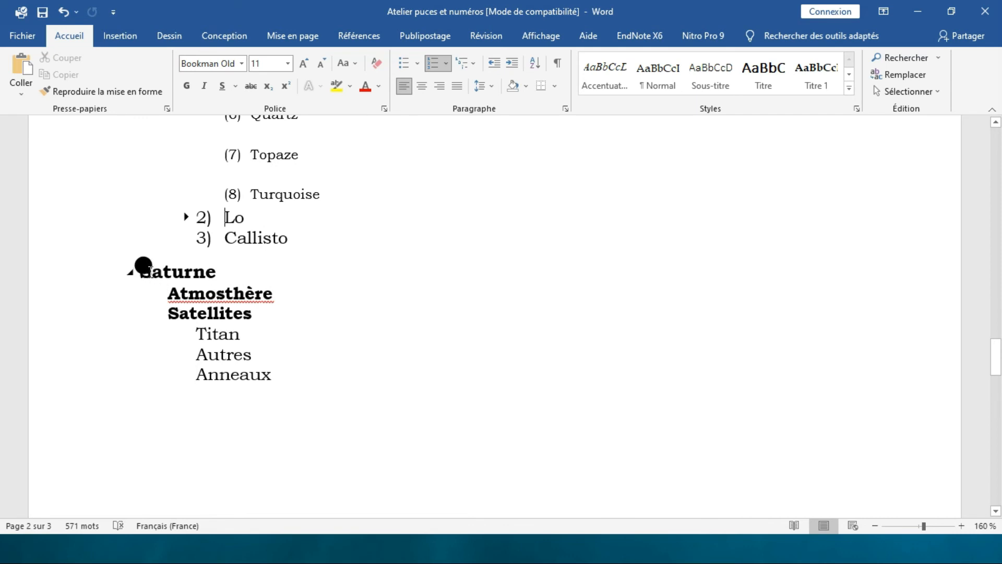
{"action": "left_click", "coordinate": [147, 269]}
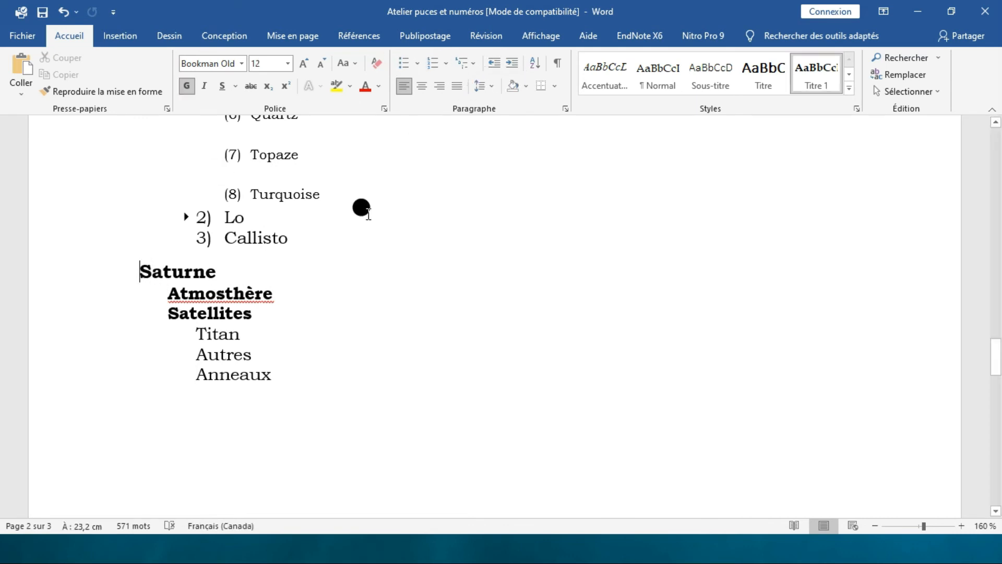
{"action": "left_click", "coordinate": [475, 66]}
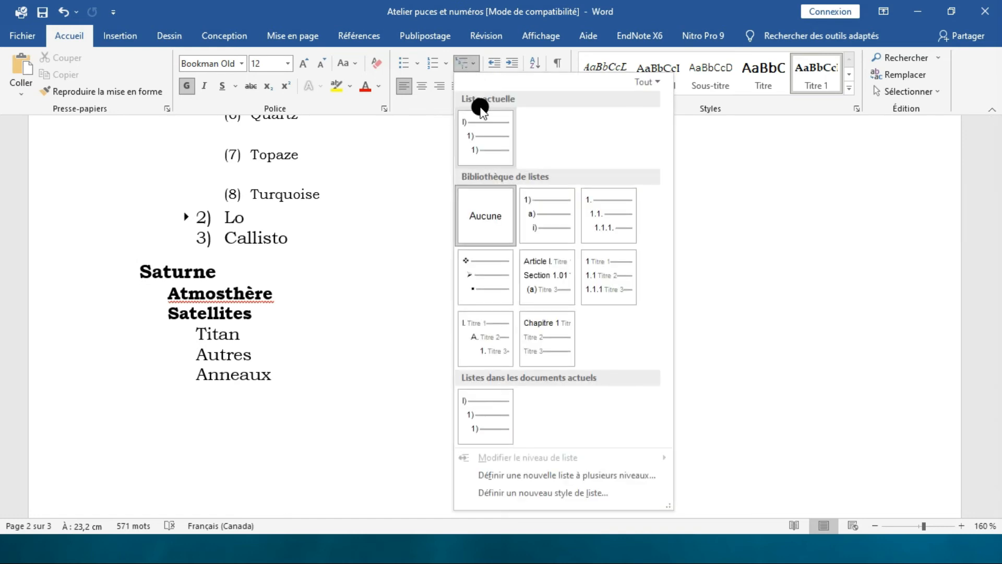
{"action": "left_click", "coordinate": [471, 128]}
{"action": "scroll", "coordinate": [223, 256], "scroll_direction": "up", "scroll_amount": 12}
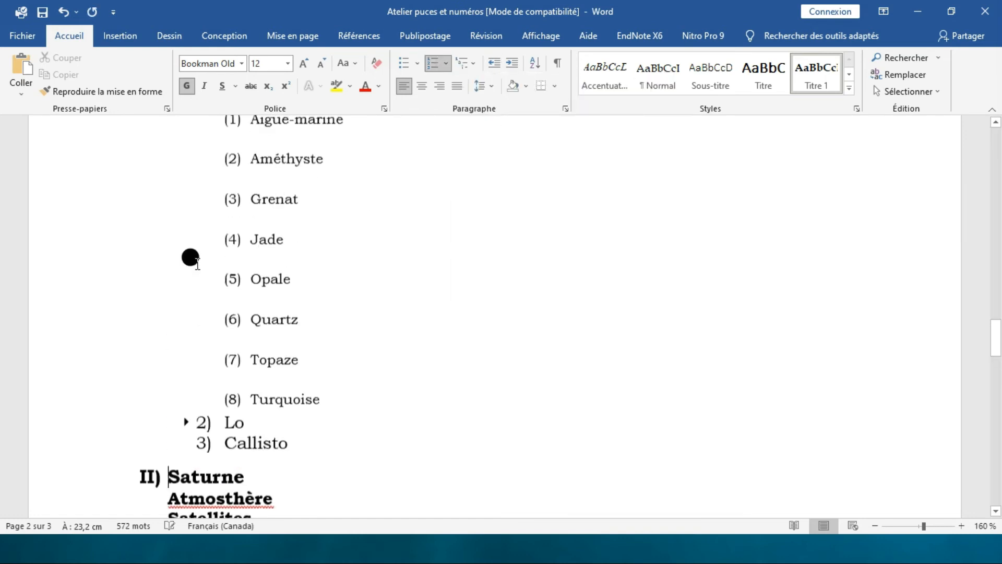
{"action": "scroll", "coordinate": [83, 493], "scroll_direction": "down", "scroll_amount": 12}
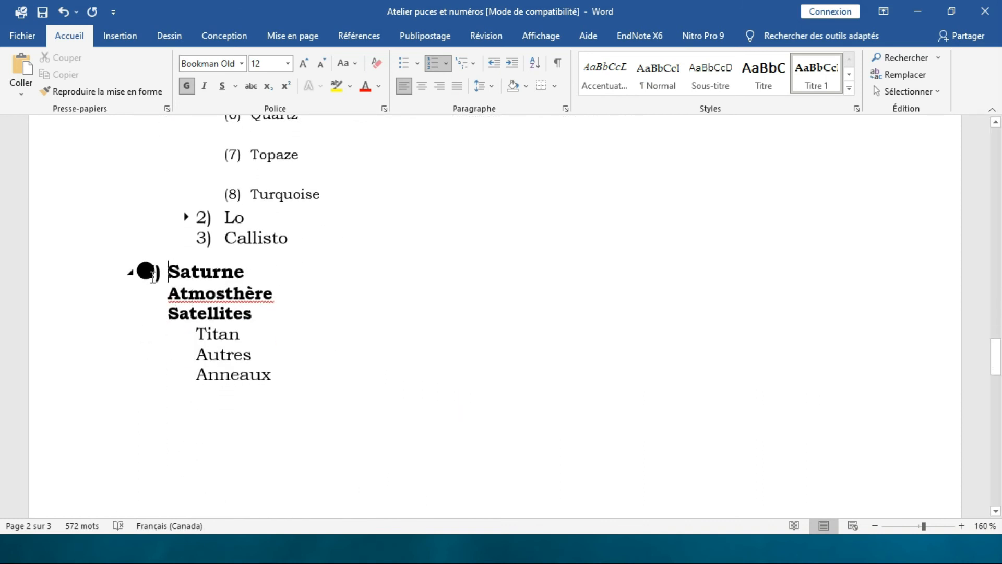
Step: Try to continue the previous numbering at the "Saturne" heading and compare it with the headings above
{"action": "right_click", "coordinate": [175, 271]}
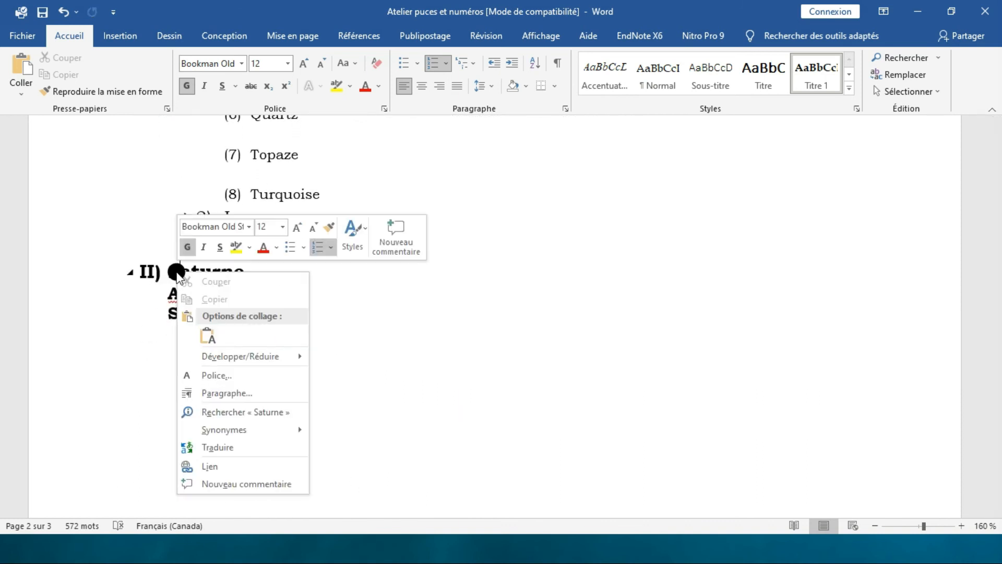
{"action": "left_click", "coordinate": [145, 271]}
{"action": "left_click", "coordinate": [150, 271]}
{"action": "right_click", "coordinate": [150, 271]}
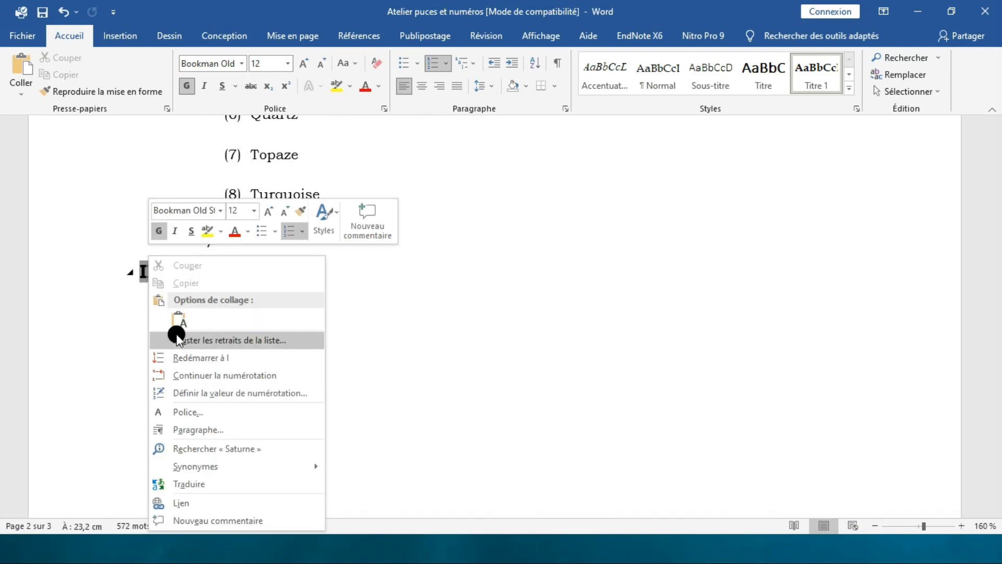
{"action": "left_click", "coordinate": [192, 376]}
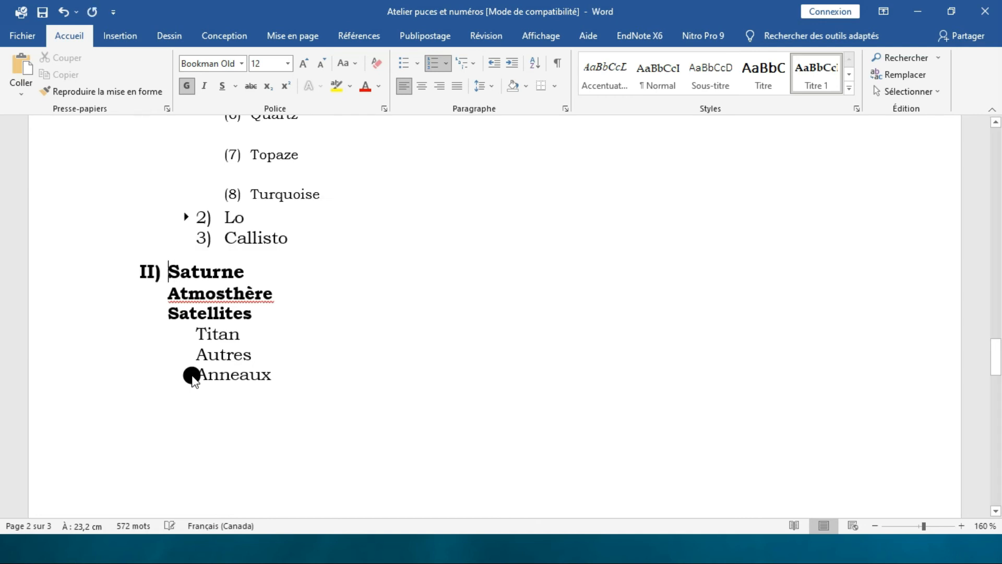
{"action": "scroll", "coordinate": [141, 265], "scroll_direction": "up", "scroll_amount": 8}
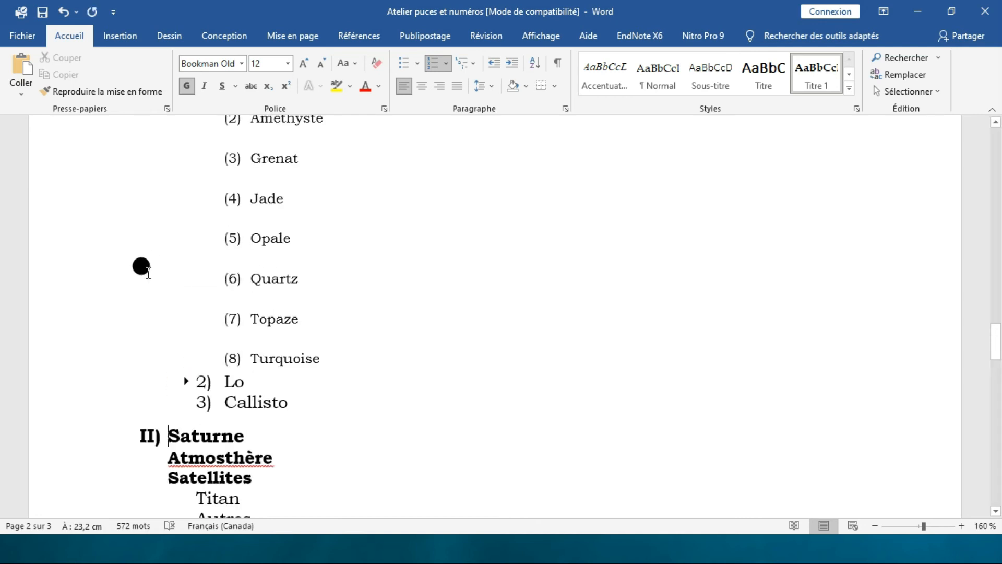
{"action": "scroll", "coordinate": [136, 253], "scroll_direction": "down", "scroll_amount": 5}
{"action": "scroll", "coordinate": [140, 251], "scroll_direction": "down", "scroll_amount": 3}
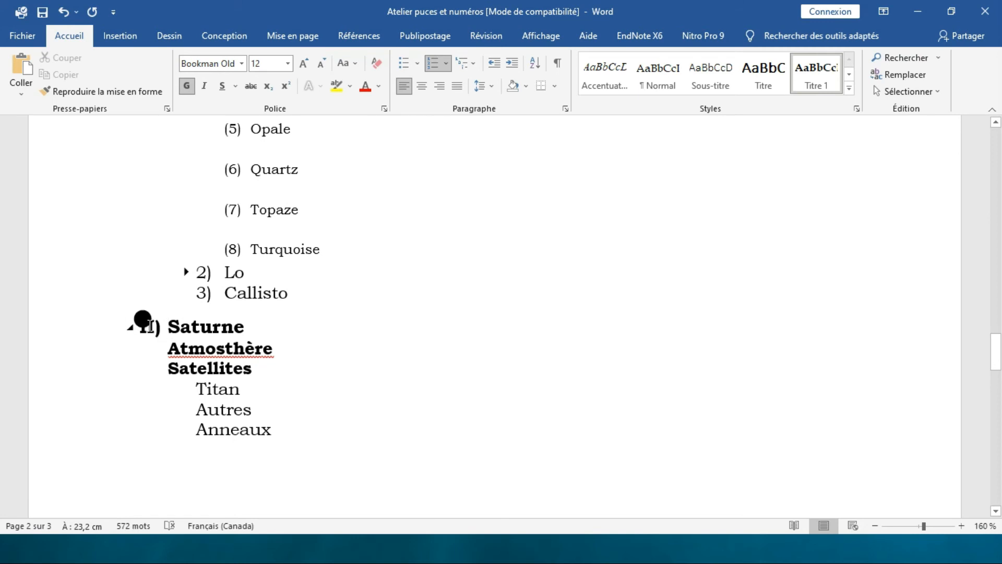
Step: Set the numbering value of the "Saturne" heading to III and check it against the preceding levels
{"action": "right_click", "coordinate": [150, 326]}
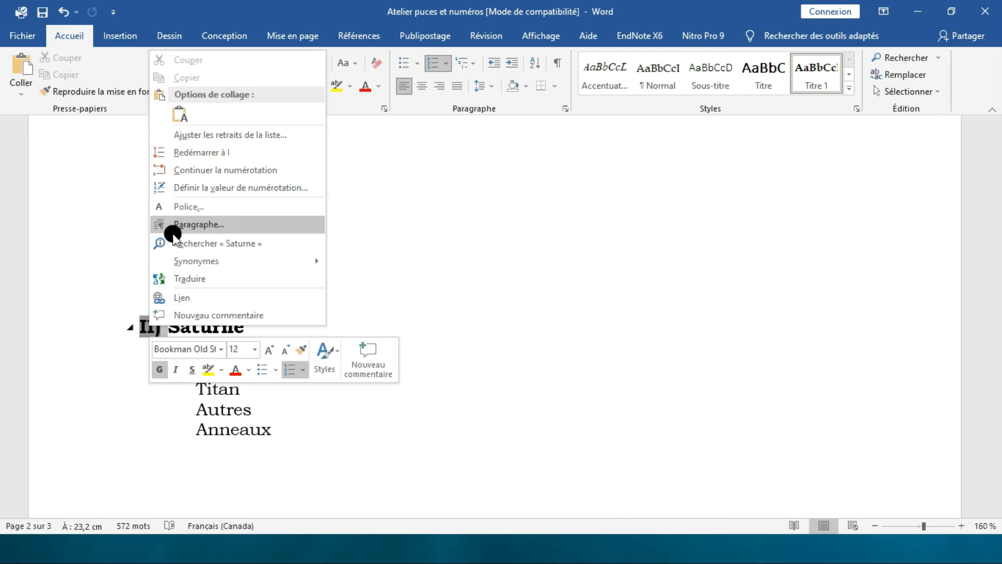
{"action": "left_click", "coordinate": [275, 189]}
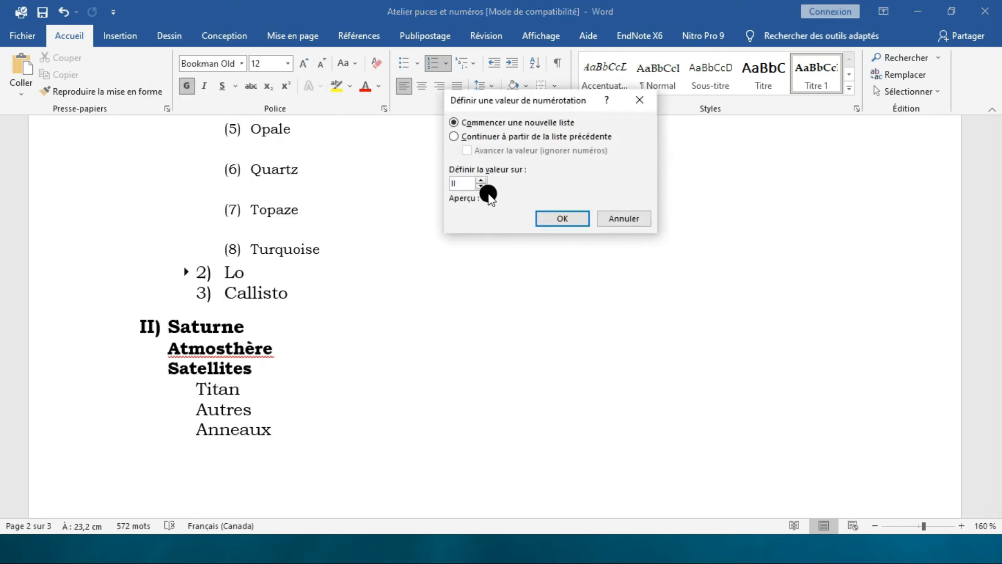
{"action": "left_click", "coordinate": [535, 217]}
{"action": "scroll", "coordinate": [173, 321], "scroll_direction": "up", "scroll_amount": 10}
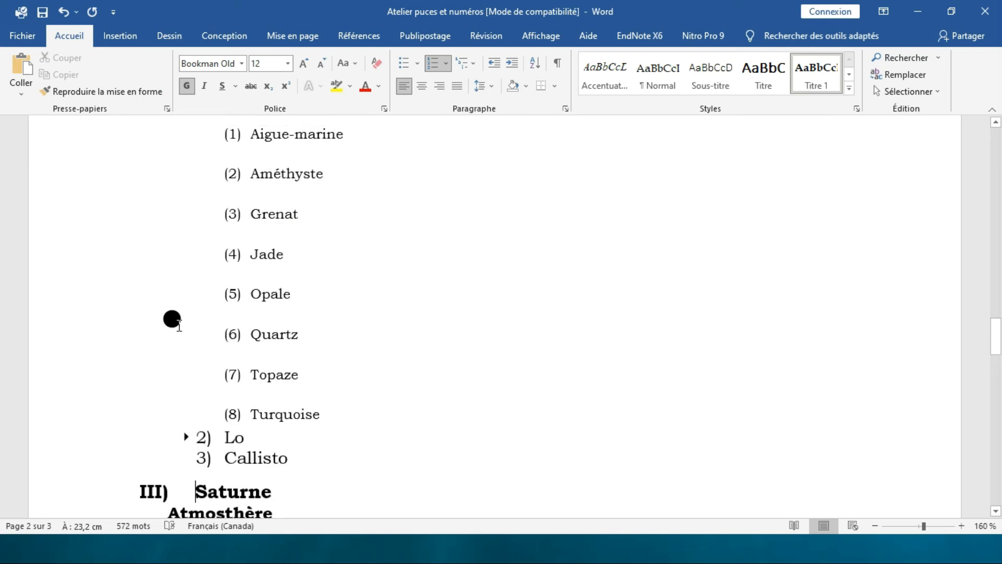
{"action": "scroll", "coordinate": [134, 470], "scroll_direction": "down", "scroll_amount": 5}
{"action": "scroll", "coordinate": [151, 402], "scroll_direction": "down", "scroll_amount": 4}
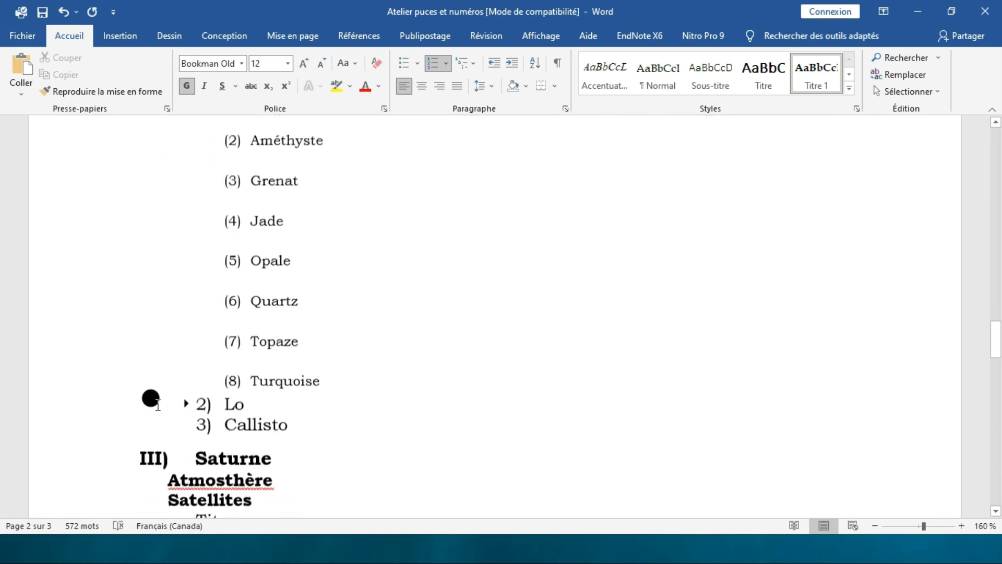
{"action": "scroll", "coordinate": [157, 417], "scroll_direction": "up", "scroll_amount": 5}
{"action": "scroll", "coordinate": [222, 407], "scroll_direction": "down", "scroll_amount": 5}
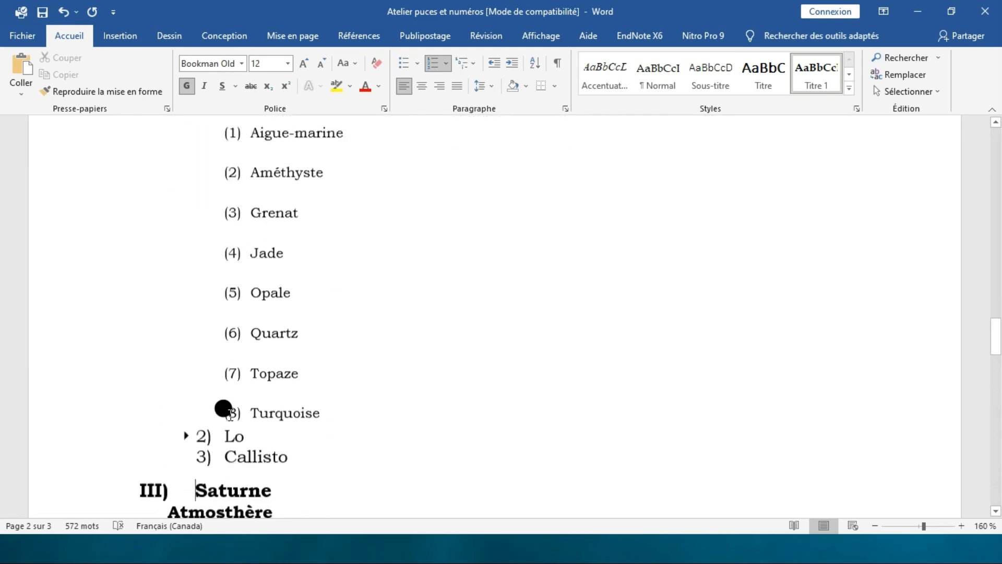
Step: Apply the current multilevel list to the "Atmosthère" and "Satellites" lines under "Saturne"
{"action": "left_click_drag", "start_coordinate": [207, 312], "coordinate": [178, 291]}
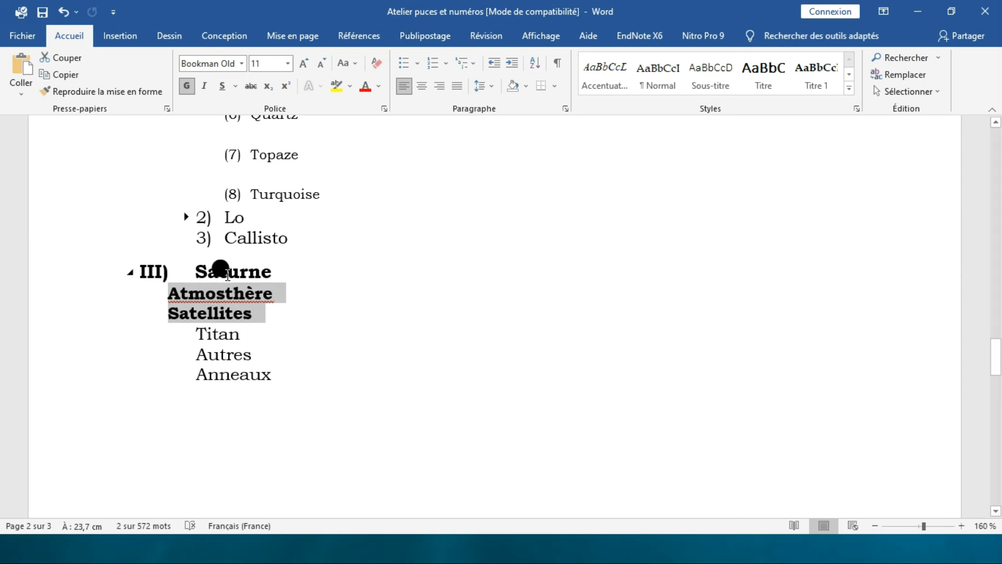
{"action": "scroll", "coordinate": [428, 136], "scroll_direction": "up", "scroll_amount": 2}
{"action": "scroll", "coordinate": [96, 483], "scroll_direction": "up", "scroll_amount": 4}
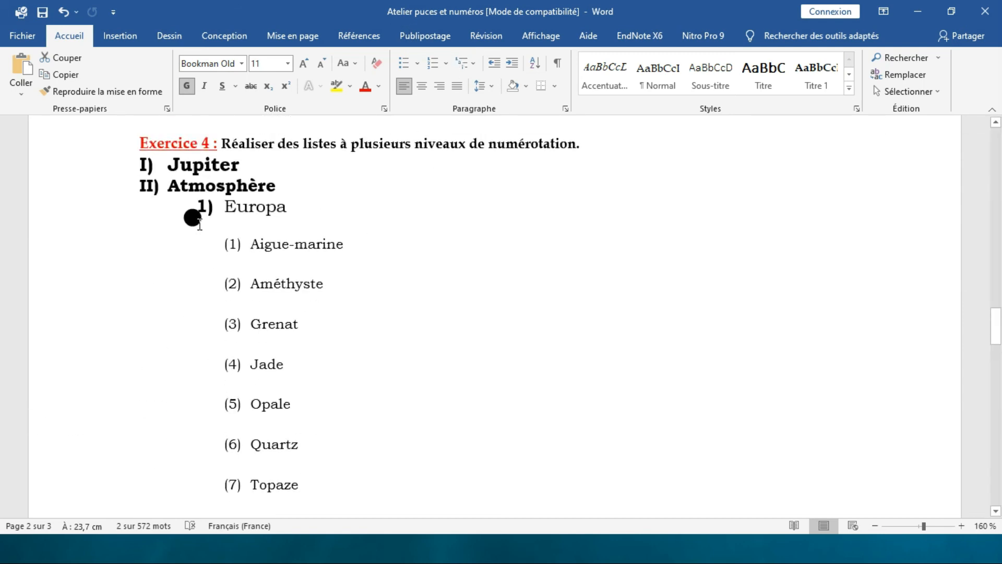
{"action": "scroll", "coordinate": [151, 324], "scroll_direction": "down", "scroll_amount": 4}
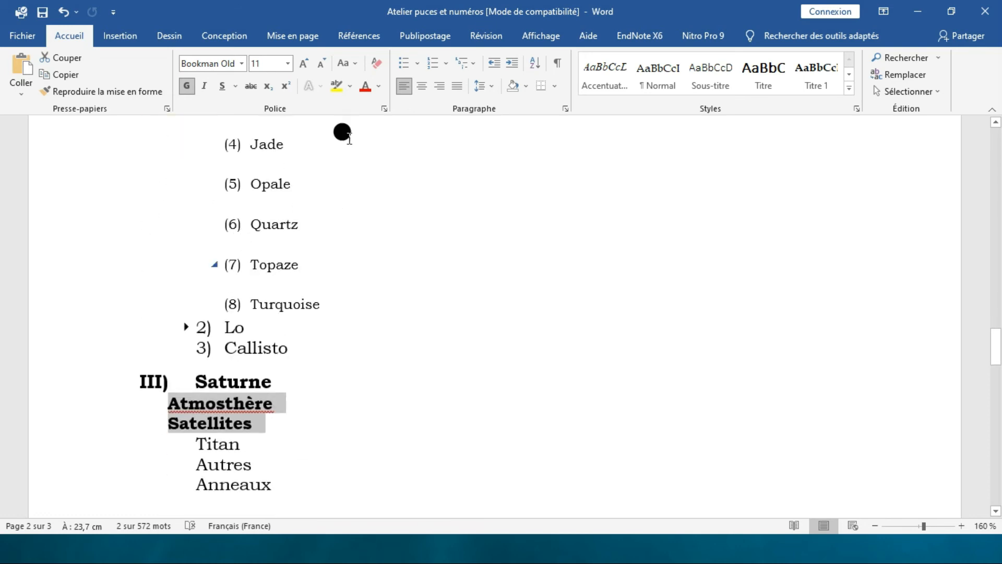
{"action": "left_click", "coordinate": [471, 63]}
{"action": "left_click", "coordinate": [475, 130]}
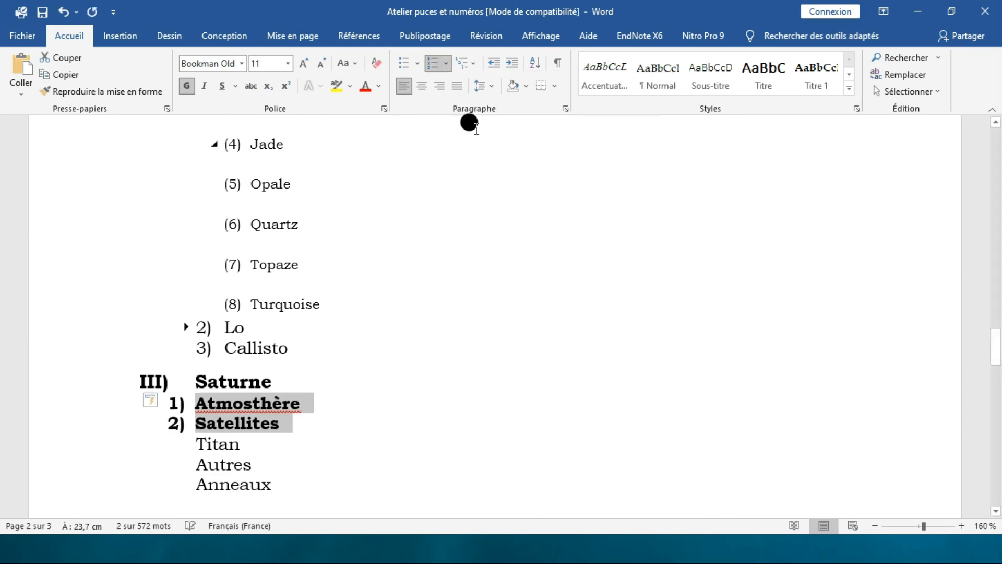
Step: Number "Titan", "Autres" and "Anneaux" under "Satellites" with the current multilevel list
{"action": "scroll", "coordinate": [172, 394], "scroll_direction": "up", "scroll_amount": 5}
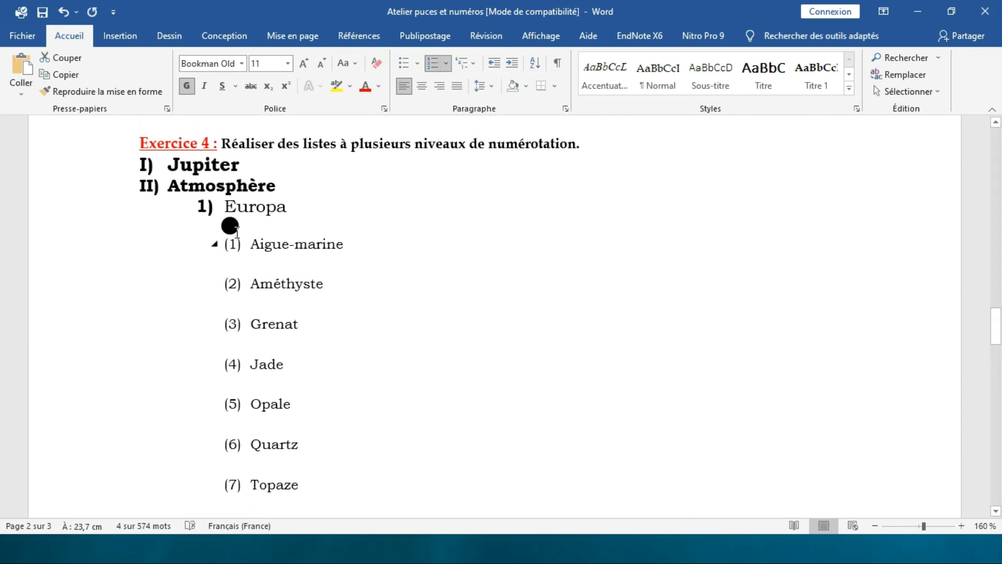
{"action": "scroll", "coordinate": [208, 226], "scroll_direction": "down", "scroll_amount": 3}
{"action": "scroll", "coordinate": [218, 463], "scroll_direction": "down", "scroll_amount": 1}
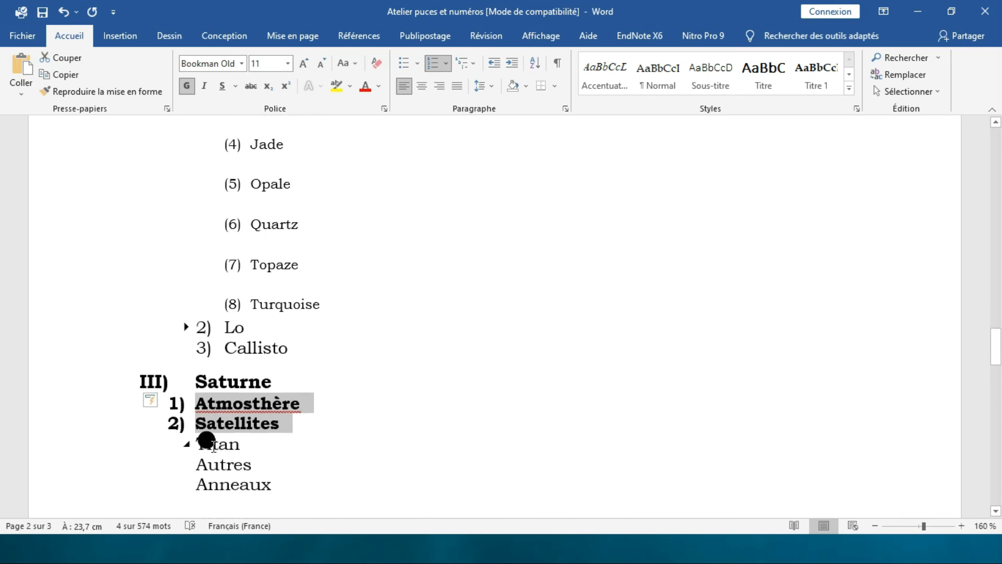
{"action": "scroll", "coordinate": [222, 425], "scroll_direction": "down", "scroll_amount": 1}
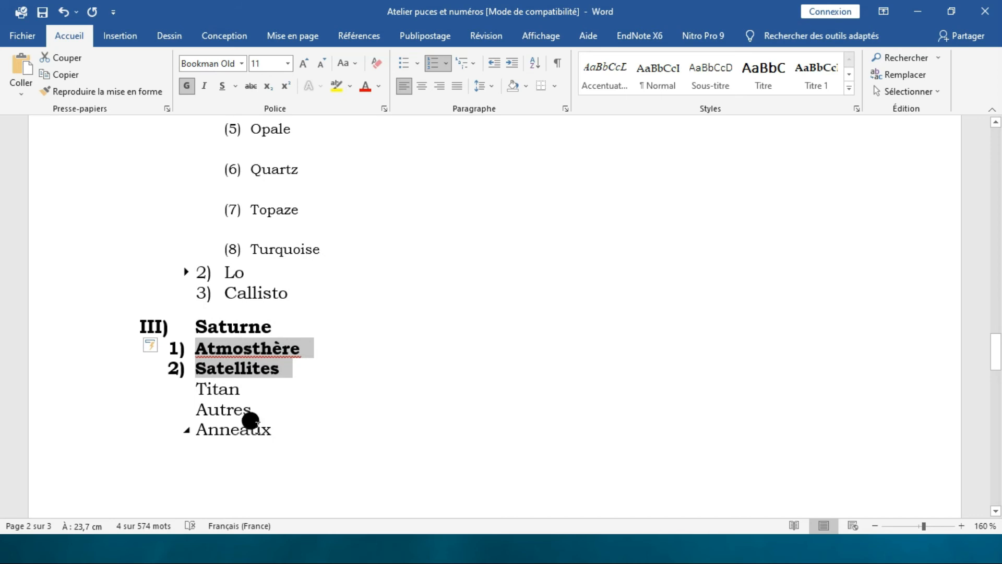
{"action": "left_click_drag", "start_coordinate": [280, 433], "coordinate": [206, 382]}
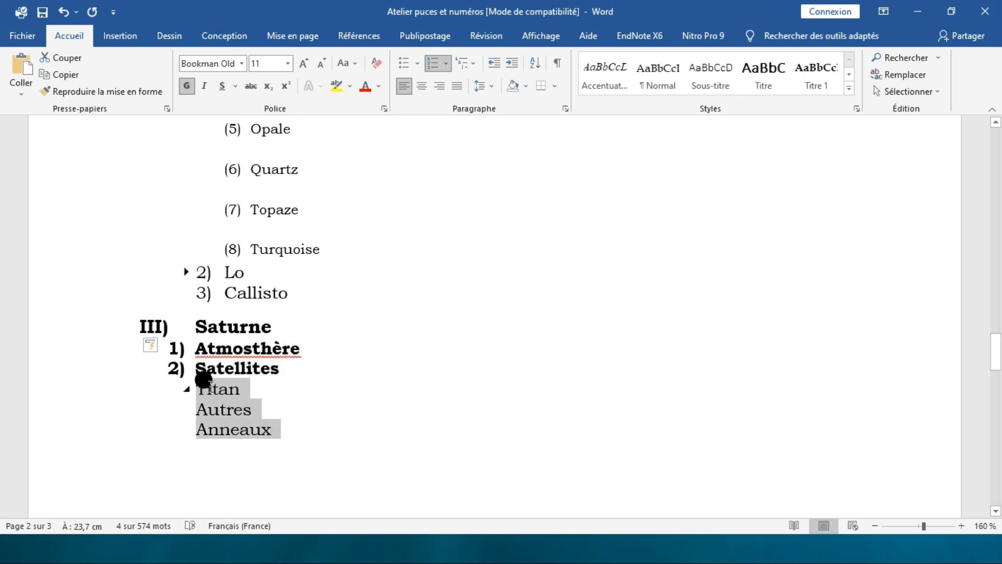
{"action": "left_click", "coordinate": [474, 63]}
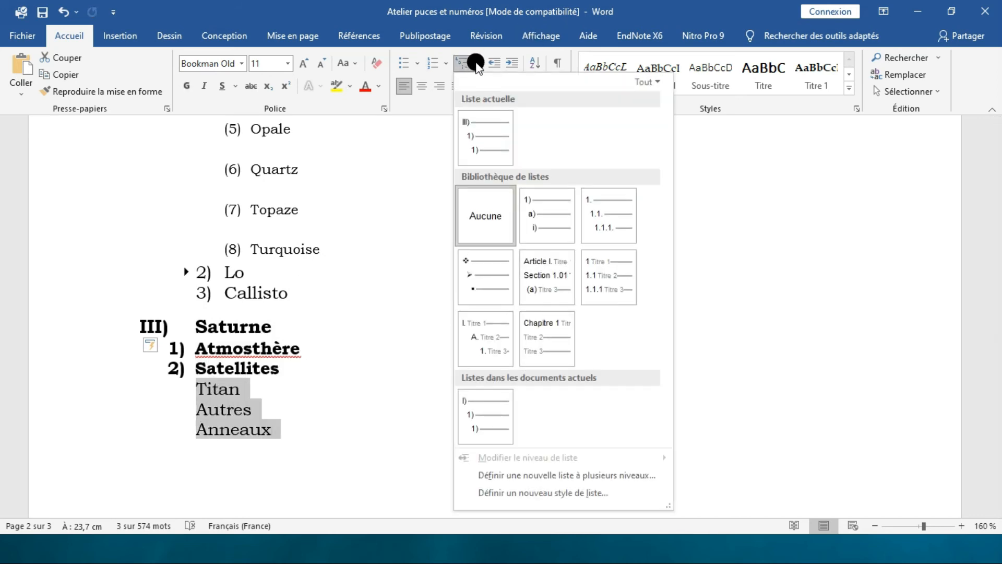
{"action": "left_click", "coordinate": [485, 127]}
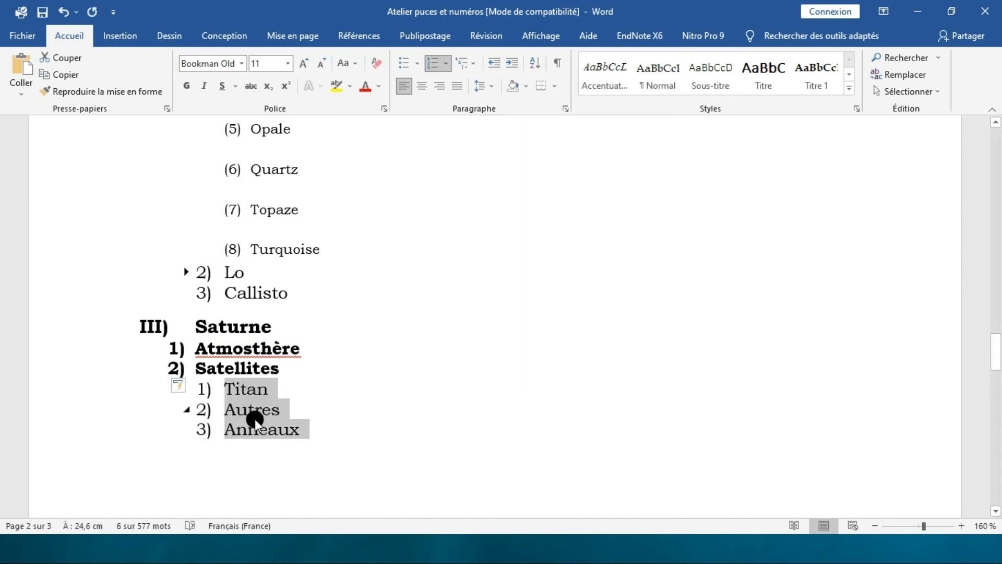
Step: Remove the multilevel numbering from the whole Exercice 4 outline, from "Jupiter" through "Anneaux"
{"action": "scroll", "coordinate": [240, 356], "scroll_direction": "up", "scroll_amount": 10}
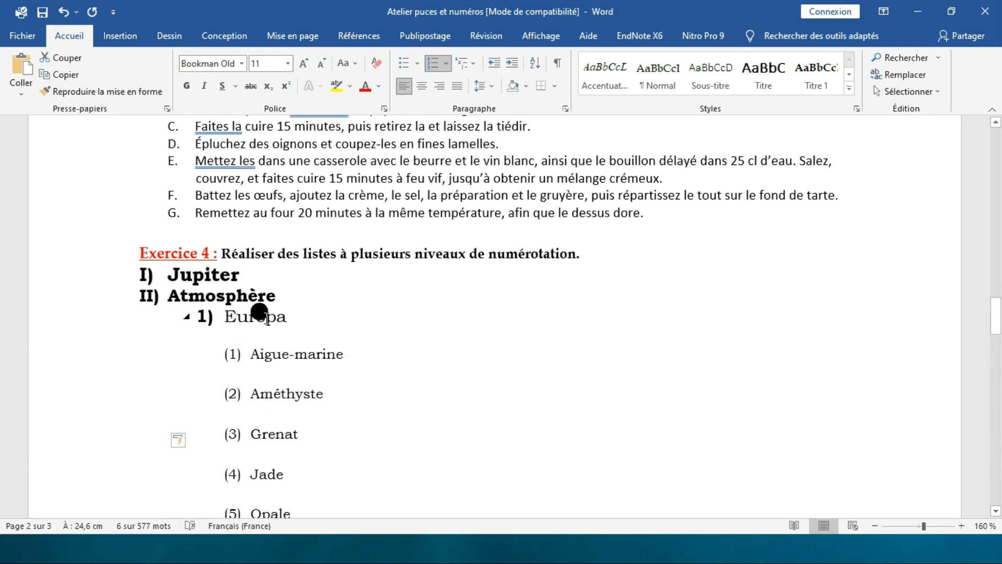
{"action": "scroll", "coordinate": [243, 415], "scroll_direction": "down", "scroll_amount": 3}
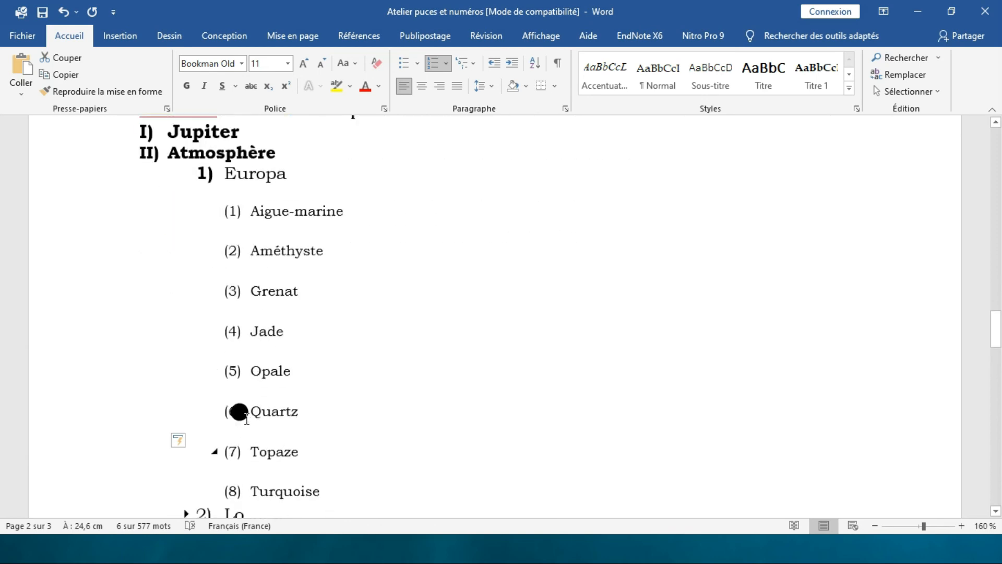
{"action": "scroll", "coordinate": [243, 414], "scroll_direction": "down", "scroll_amount": 5}
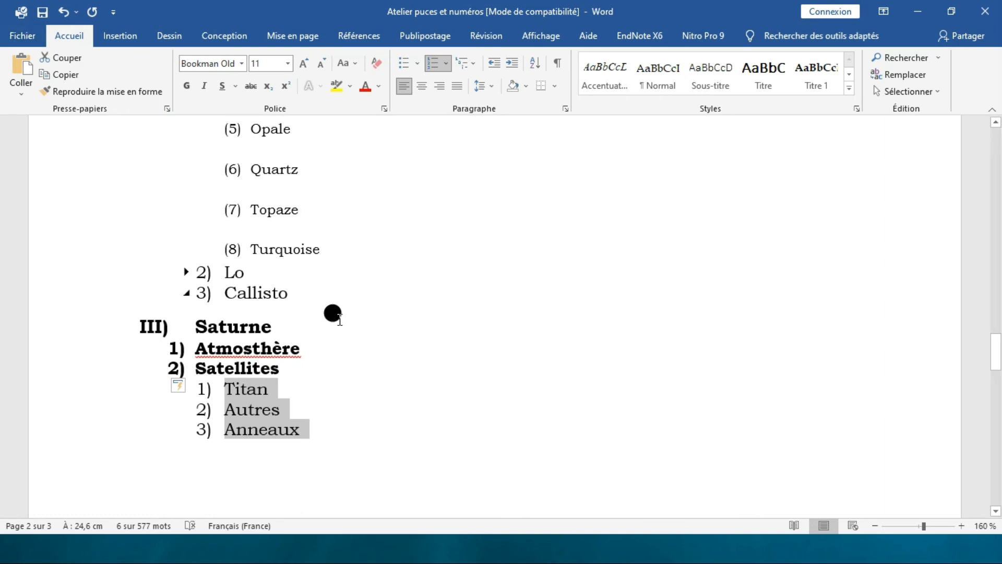
{"action": "left_click", "coordinate": [325, 441]}
{"action": "scroll", "coordinate": [264, 360], "scroll_direction": "up", "scroll_amount": 1}
{"action": "scroll", "coordinate": [264, 343], "scroll_direction": "up", "scroll_amount": 1}
{"action": "scroll", "coordinate": [265, 342], "scroll_direction": "down", "scroll_amount": 3}
{"action": "left_click", "coordinate": [185, 144], "text": "shift"}
{"action": "left_click_drag", "start_coordinate": [185, 144], "coordinate": [191, 91]}
{"action": "left_click_drag", "start_coordinate": [201, 46], "coordinate": [161, 227]}
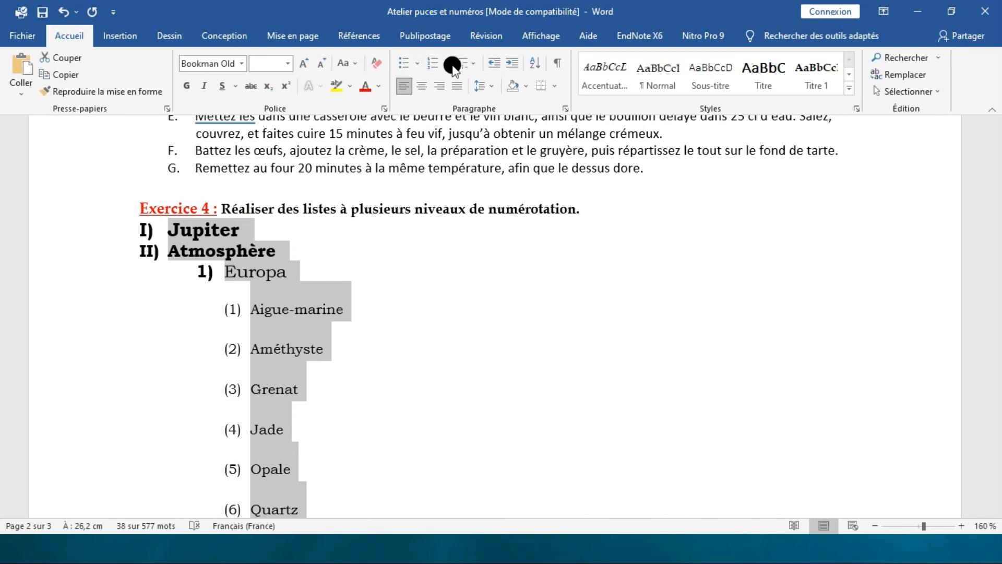
{"action": "left_click", "coordinate": [474, 64]}
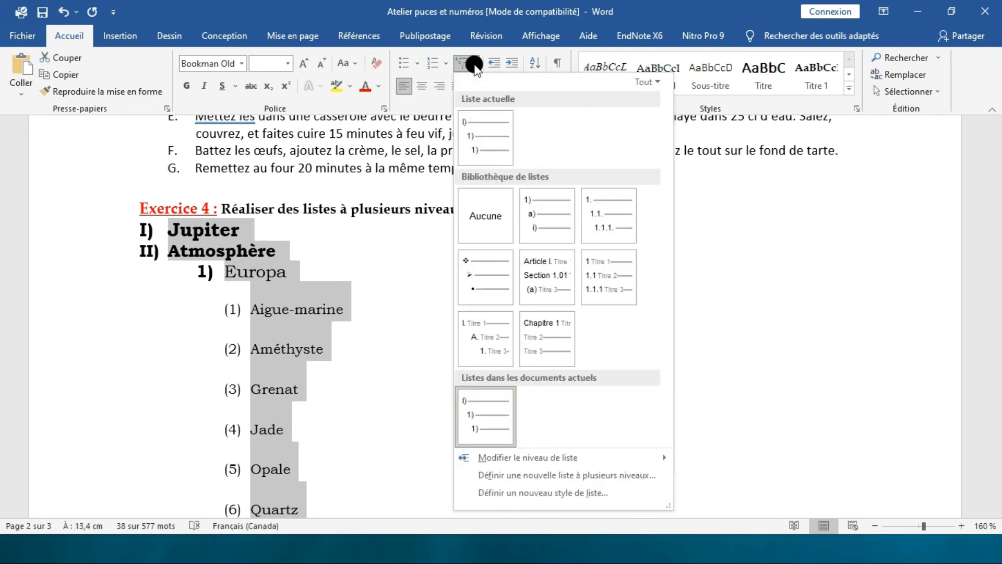
{"action": "left_click", "coordinate": [476, 214]}
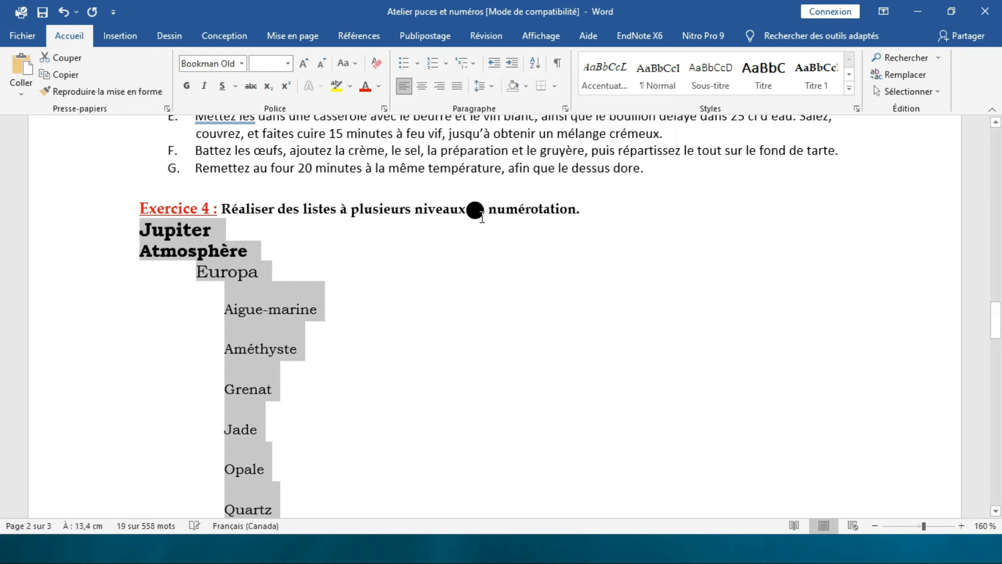
{"action": "left_click", "coordinate": [424, 288]}
Step: Delete the "Atmosphère" line between "Jupiter" and "Europa" in the outline
{"action": "scroll", "coordinate": [424, 290], "scroll_direction": "down", "scroll_amount": 6}
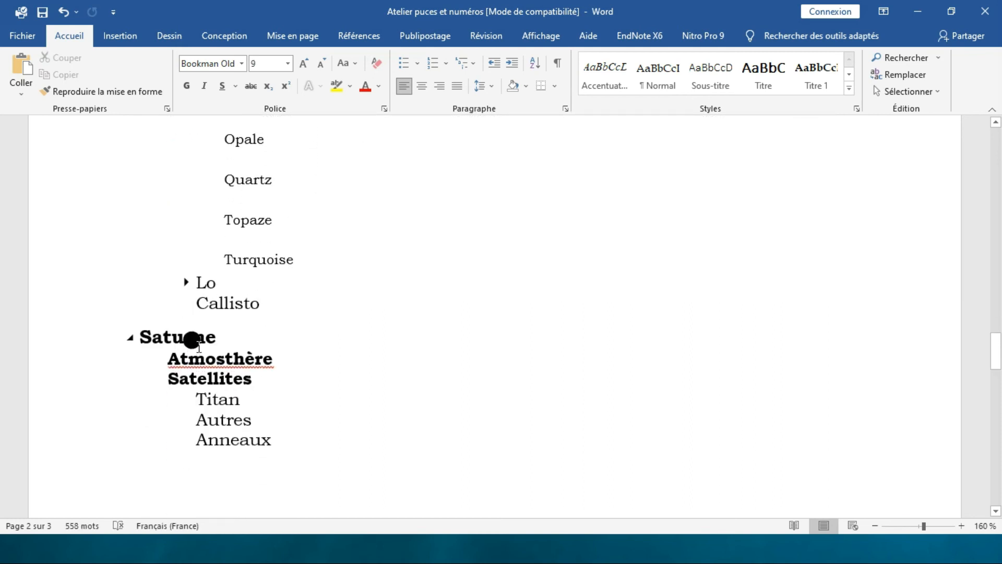
{"action": "scroll", "coordinate": [204, 365], "scroll_direction": "up", "scroll_amount": 6}
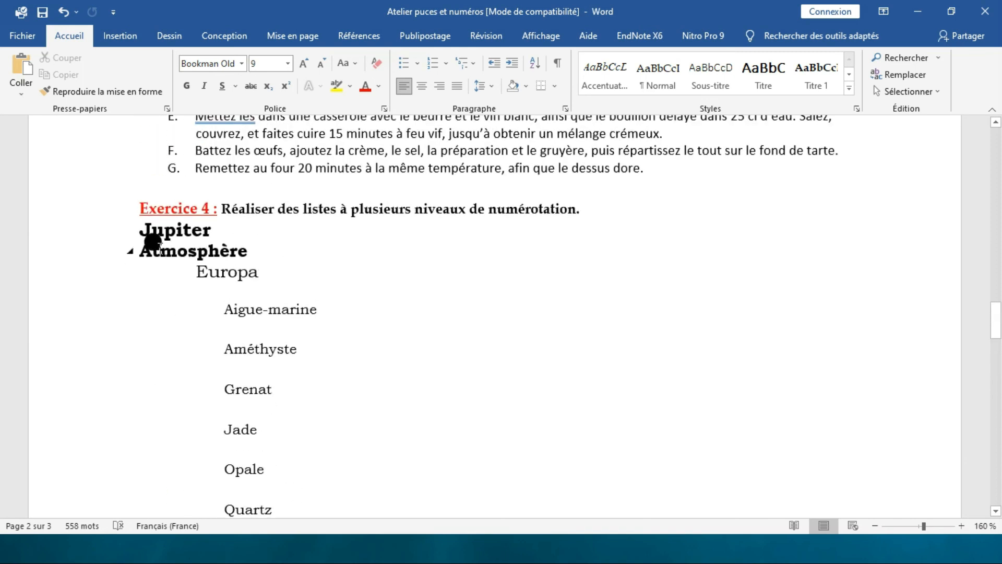
{"action": "left_click_drag", "start_coordinate": [138, 251], "coordinate": [230, 250]}
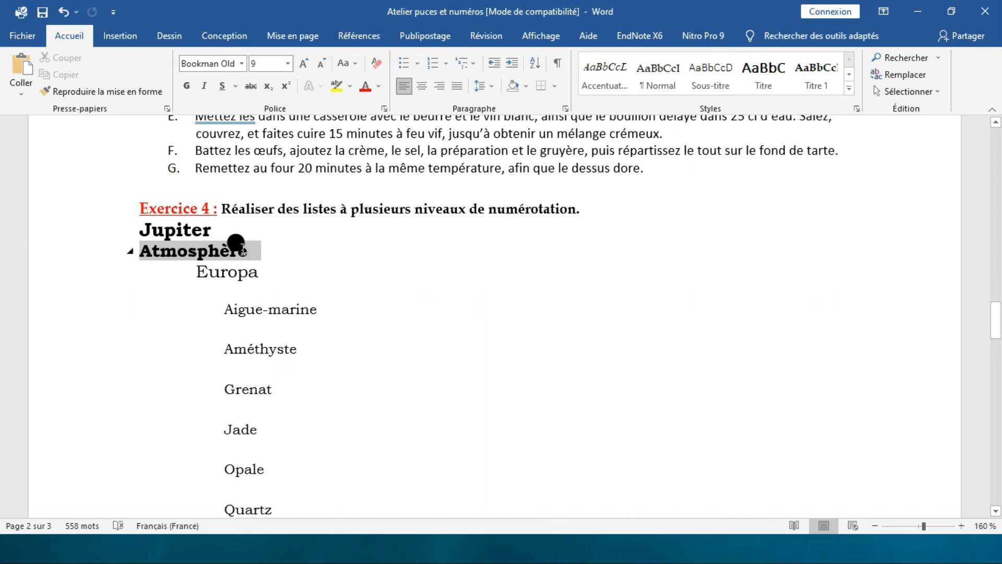
{"action": "left_click_drag", "start_coordinate": [236, 244], "coordinate": [240, 245]}
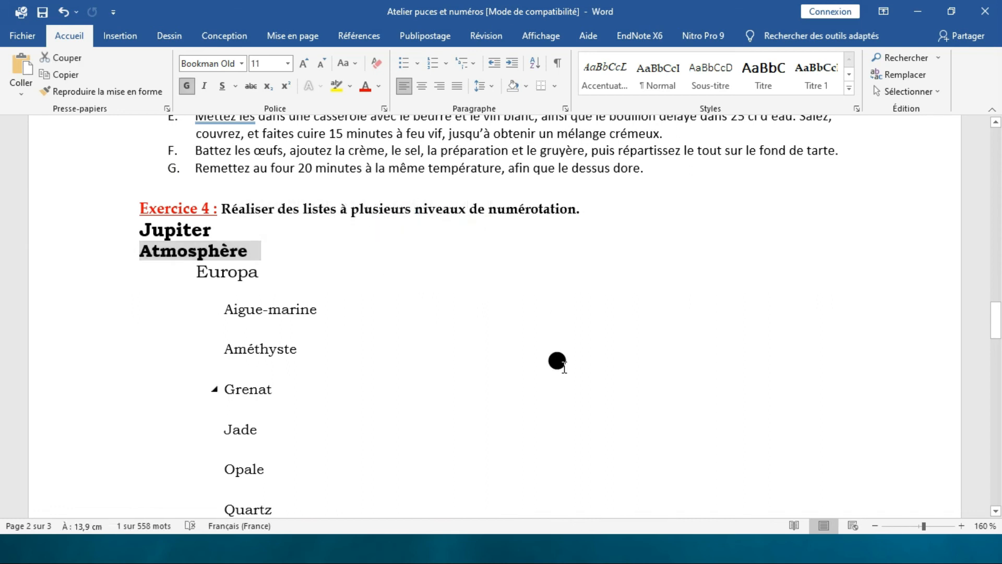
{"action": "key", "text": "Delete"}
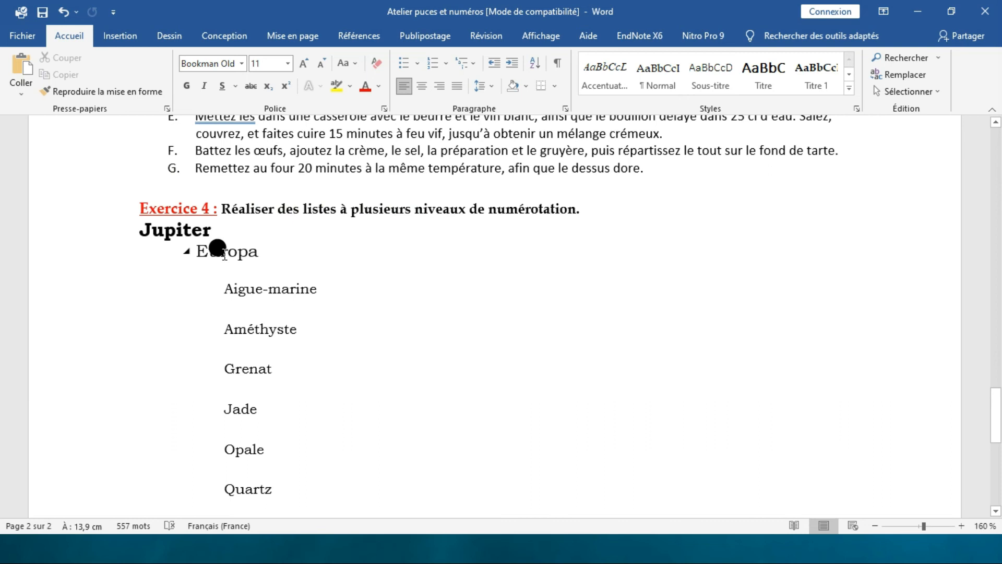
Step: Delete the "Satellites" line under the "Saturne" heading
{"action": "scroll", "coordinate": [256, 396], "scroll_direction": "down", "scroll_amount": 7}
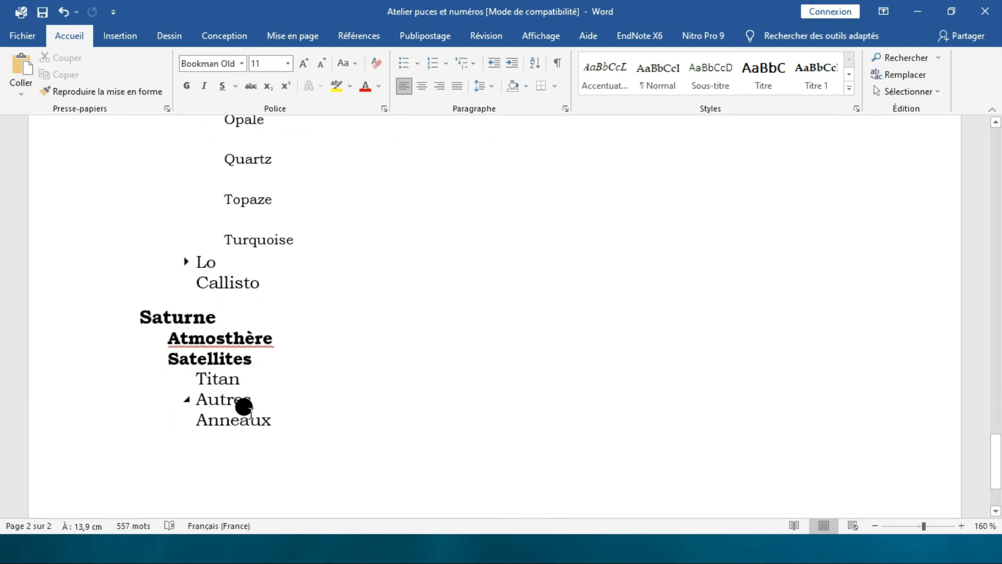
{"action": "left_click_drag", "start_coordinate": [253, 351], "coordinate": [169, 354]}
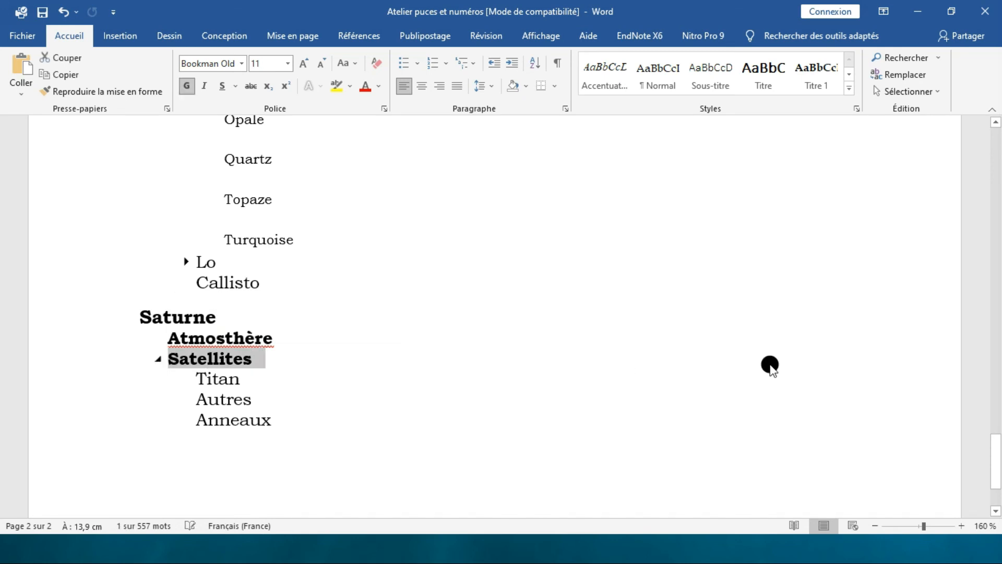
{"action": "key", "text": "Delete"}
Step: Start defining a new multilevel list for the outline and set the level 1 number style to 1, 2, 3
{"action": "scroll", "coordinate": [454, 380], "scroll_direction": "up", "scroll_amount": 5}
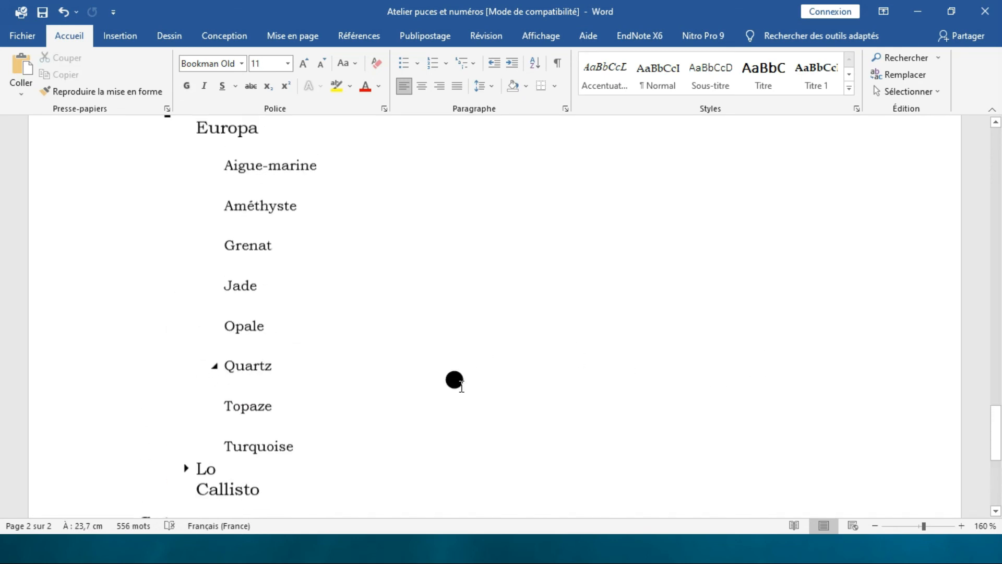
{"action": "scroll", "coordinate": [449, 471], "scroll_direction": "up", "scroll_amount": 4}
{"action": "scroll", "coordinate": [380, 430], "scroll_direction": "down", "scroll_amount": 8}
{"action": "scroll", "coordinate": [225, 366], "scroll_direction": "up", "scroll_amount": 2}
{"action": "scroll", "coordinate": [246, 357], "scroll_direction": "up", "scroll_amount": 5}
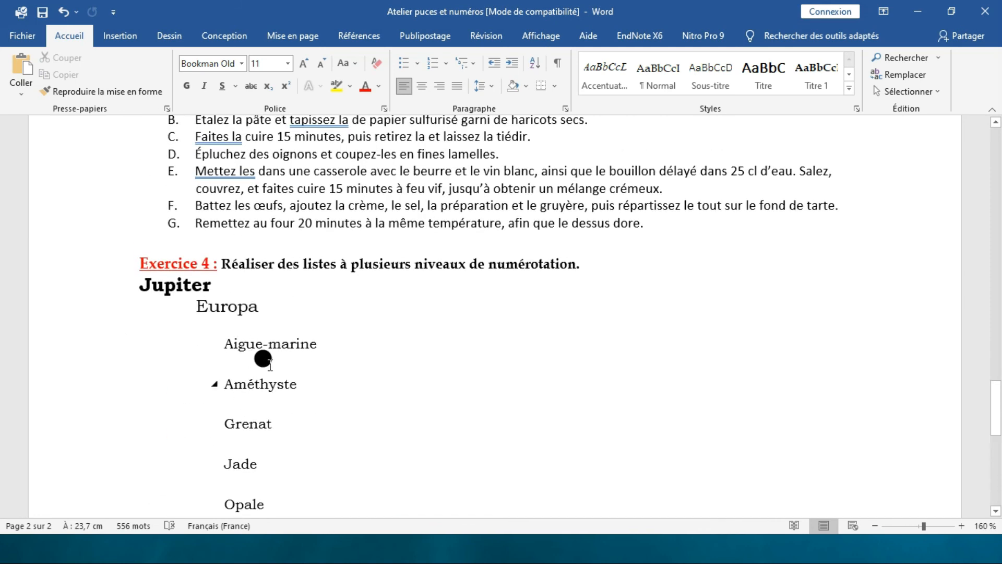
{"action": "left_click", "coordinate": [474, 66]}
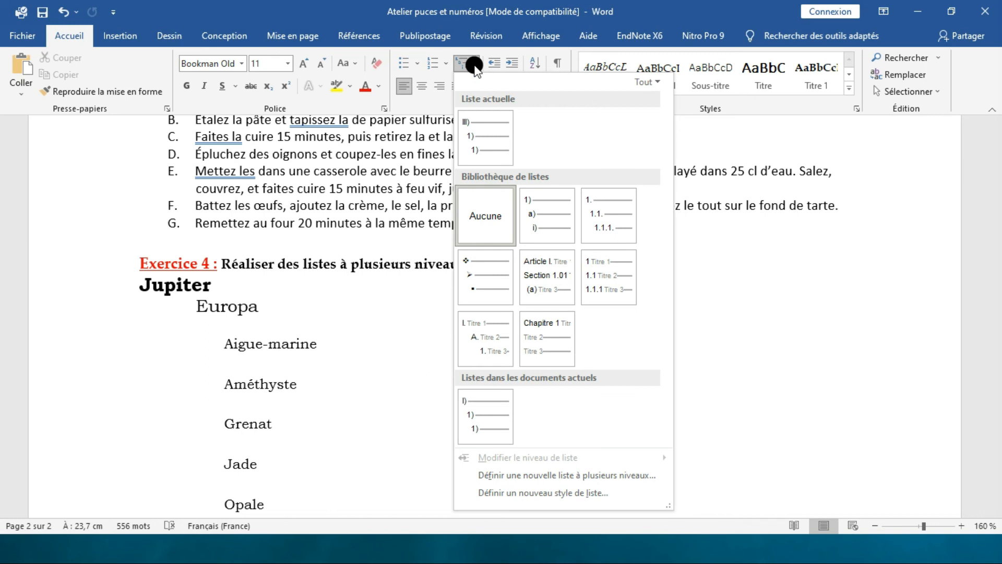
{"action": "mouse_move", "coordinate": [513, 401]}
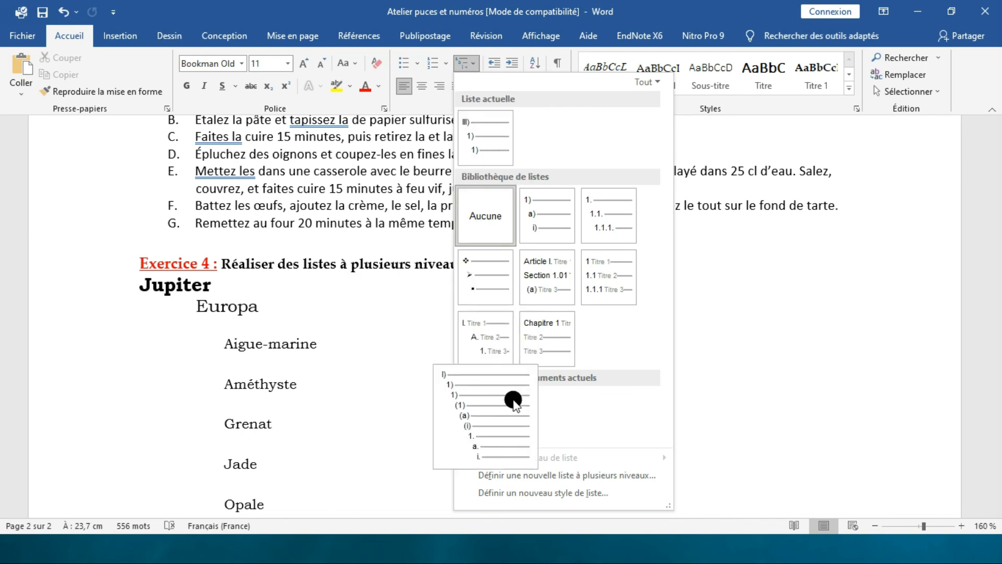
{"action": "left_click", "coordinate": [538, 476]}
{"action": "left_click", "coordinate": [515, 159]}
{"action": "left_click", "coordinate": [466, 135]}
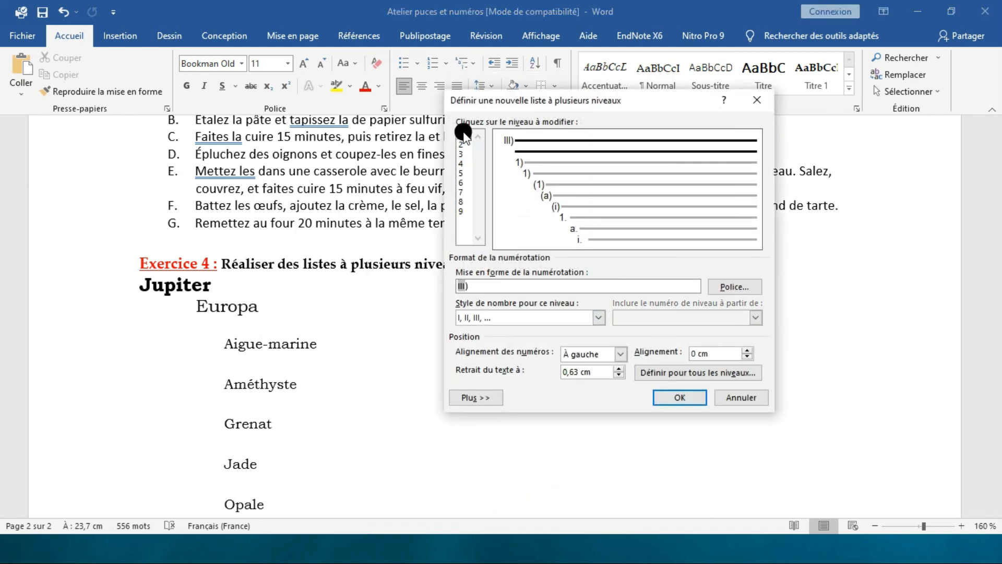
{"action": "left_click", "coordinate": [600, 318]}
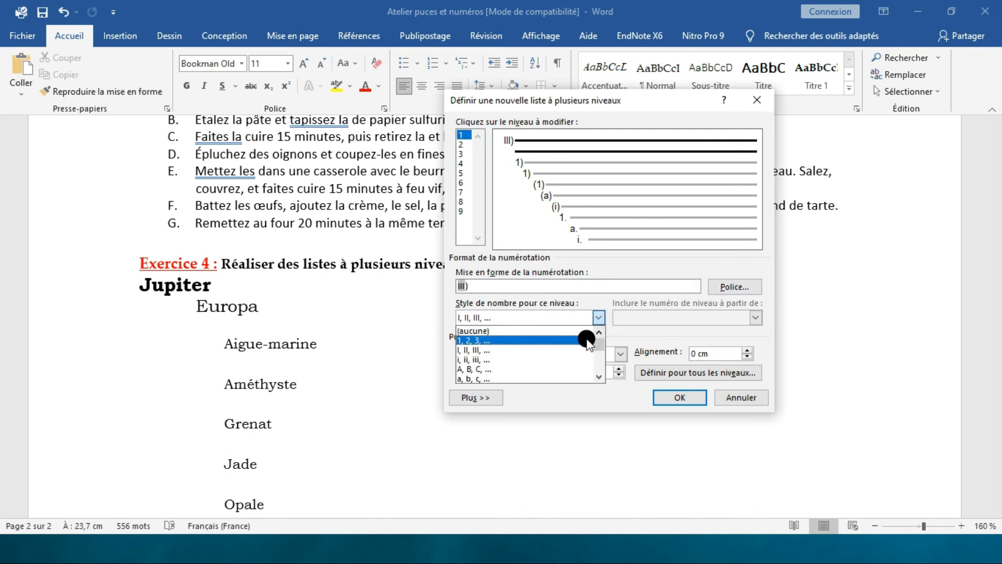
{"action": "left_click", "coordinate": [587, 340]}
Step: Choose the 1, 2, 3 number style for level 2 of the new list and select level 3
{"action": "left_click", "coordinate": [461, 144]}
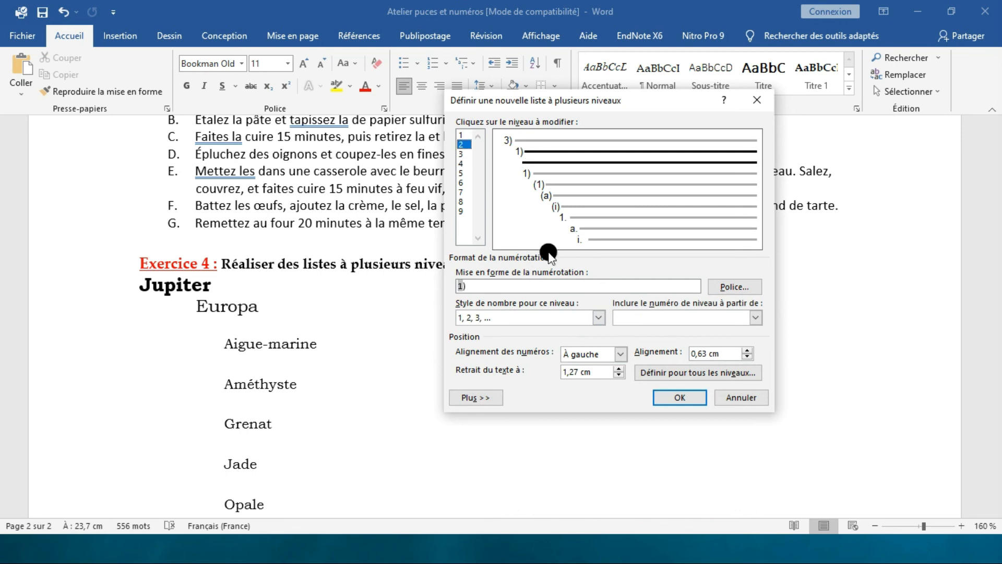
{"action": "left_click", "coordinate": [600, 317]}
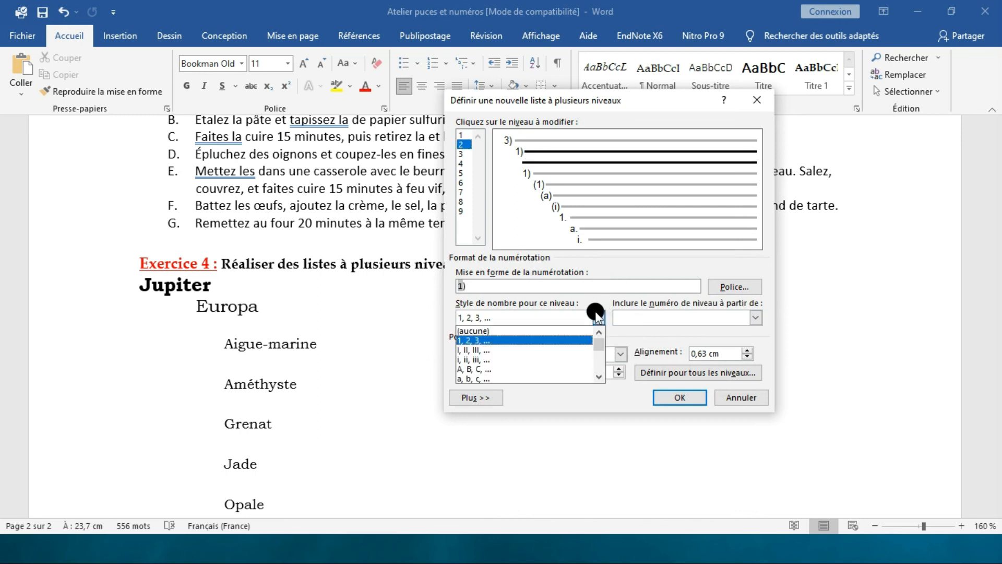
{"action": "left_click", "coordinate": [566, 340]}
{"action": "left_click", "coordinate": [462, 155]}
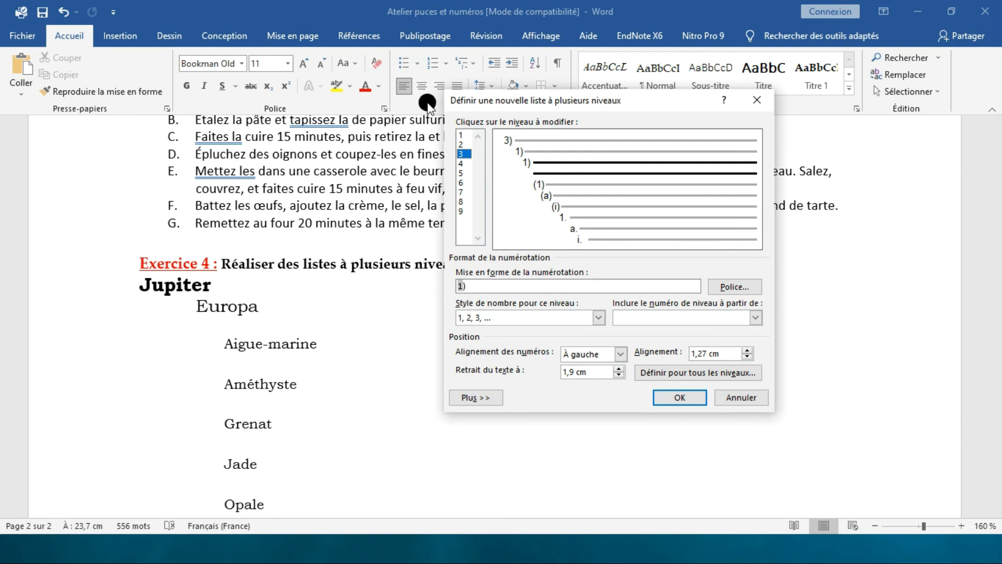
Step: Choose the 1, 2, 3 number style for level 1, check levels 2 and 3, and accept the new multilevel list
{"action": "left_click", "coordinate": [462, 134]}
{"action": "left_click", "coordinate": [599, 317]}
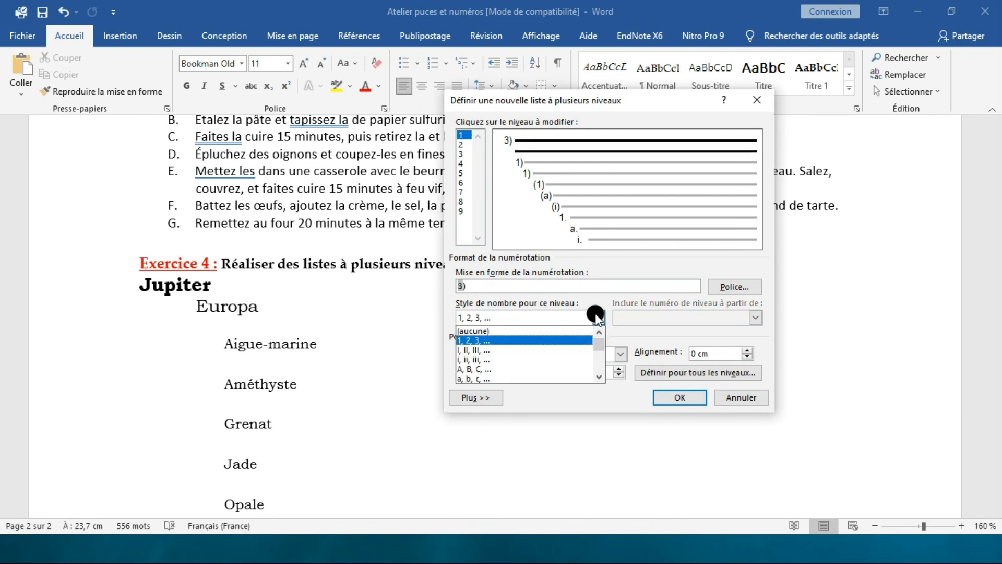
{"action": "left_click", "coordinate": [585, 340]}
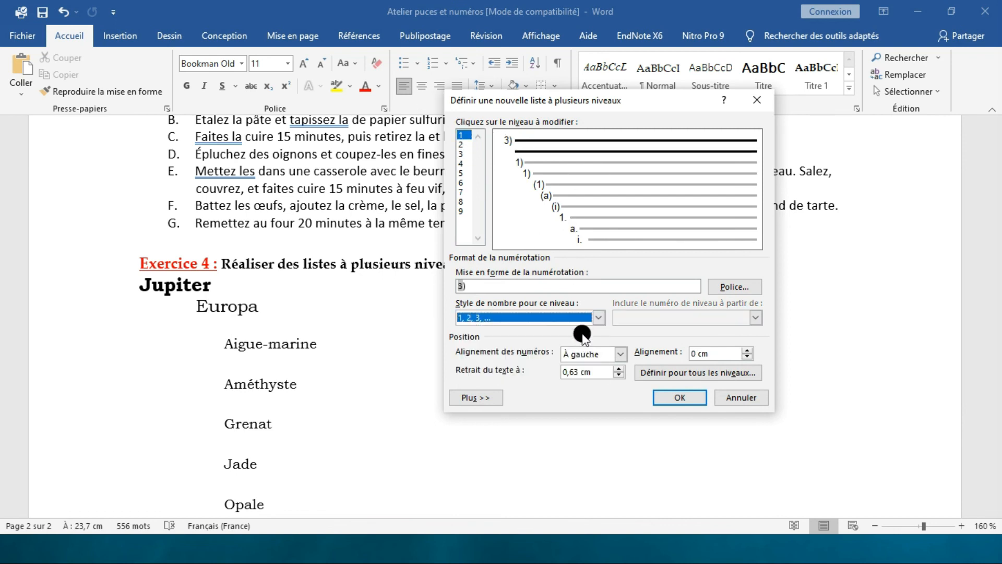
{"action": "left_click", "coordinate": [462, 146]}
{"action": "left_click", "coordinate": [462, 154]}
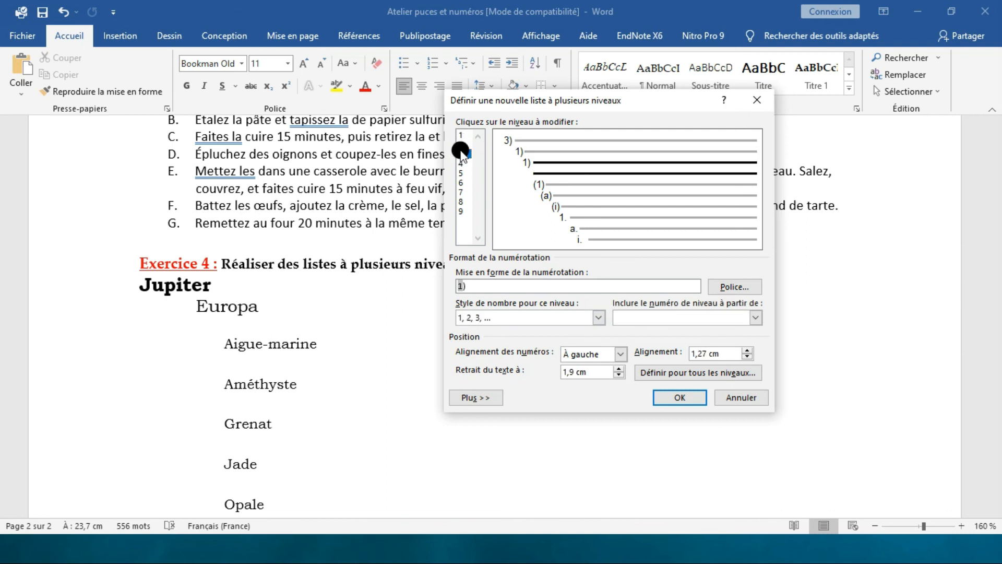
{"action": "left_click", "coordinate": [505, 139]}
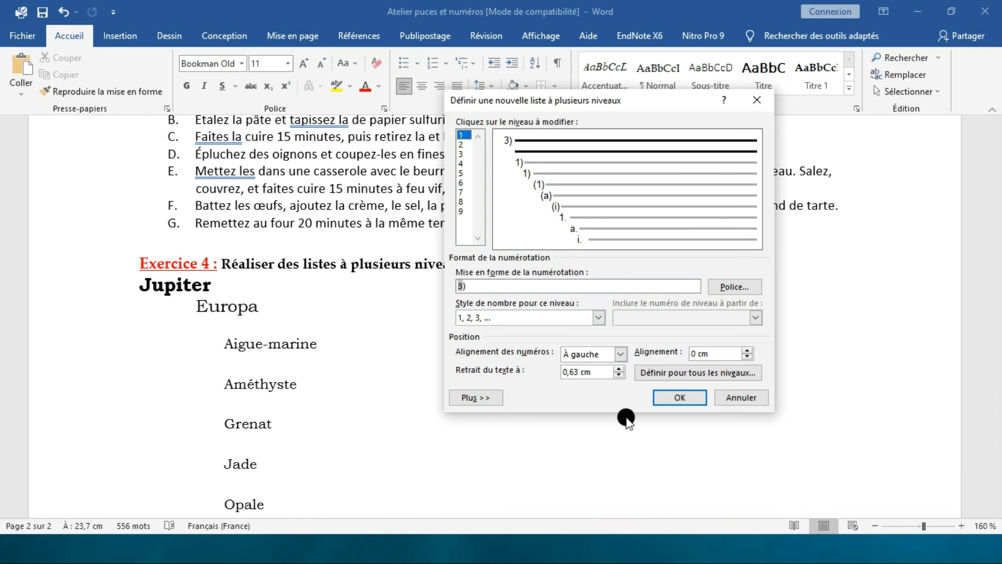
{"action": "left_click", "coordinate": [674, 397]}
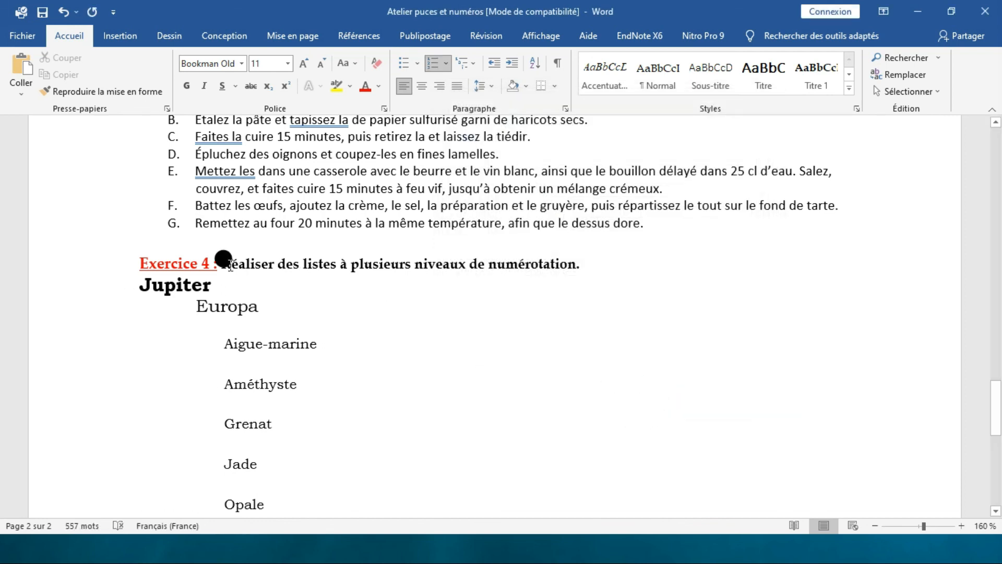
Step: Apply the current multilevel list to the "Jupiter" heading under Exercice 4
{"action": "left_click", "coordinate": [145, 286]}
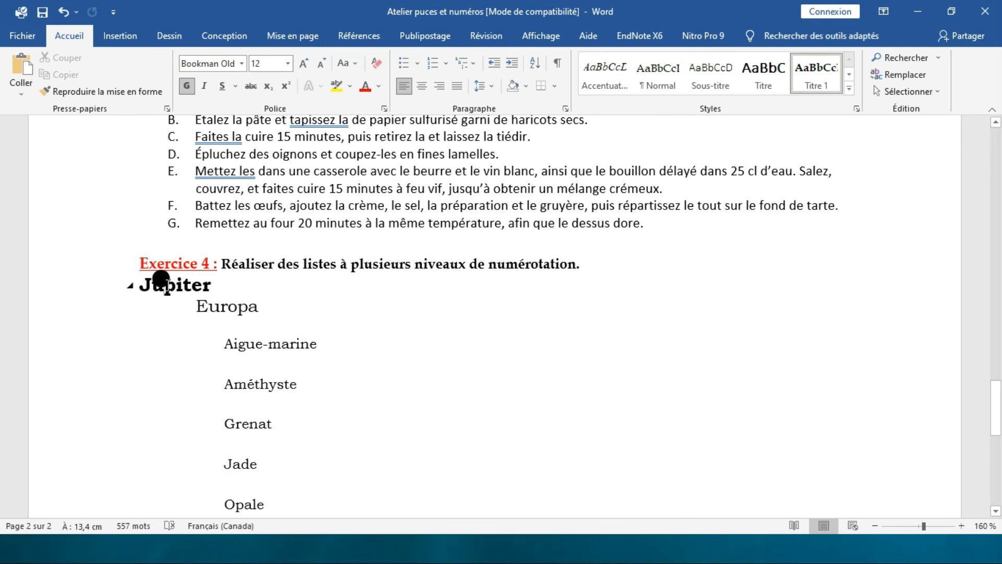
{"action": "left_click", "coordinate": [473, 62]}
{"action": "mouse_move", "coordinate": [476, 124]}
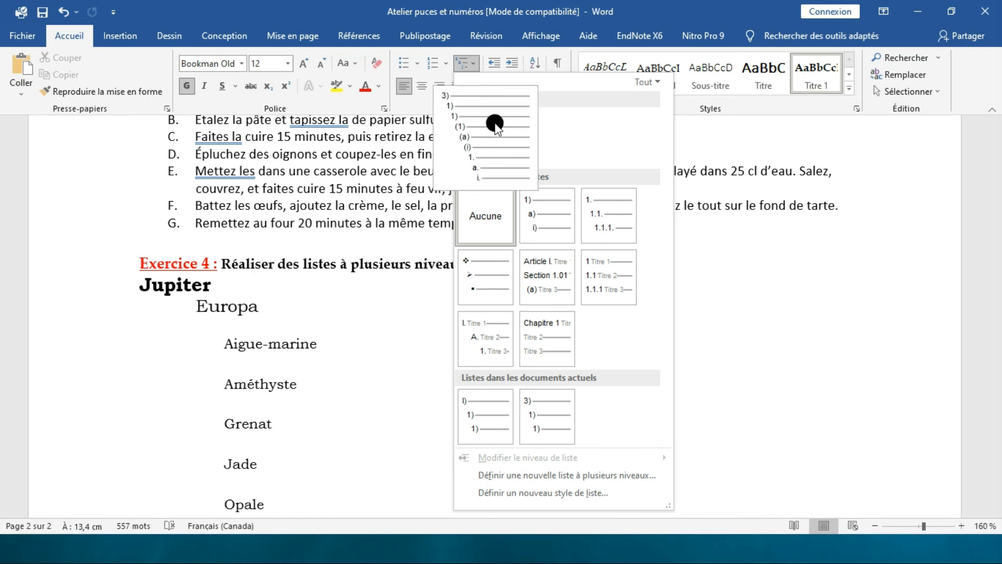
{"action": "left_click", "coordinate": [495, 125]}
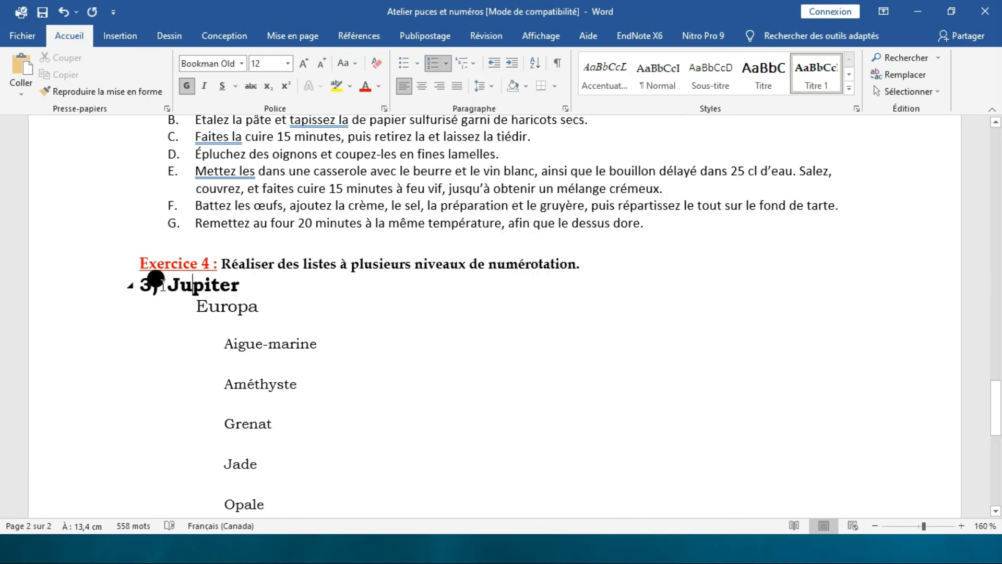
Step: Set the numbering value of the "Jupiter" heading to 1 as a new list
{"action": "right_click", "coordinate": [143, 282]}
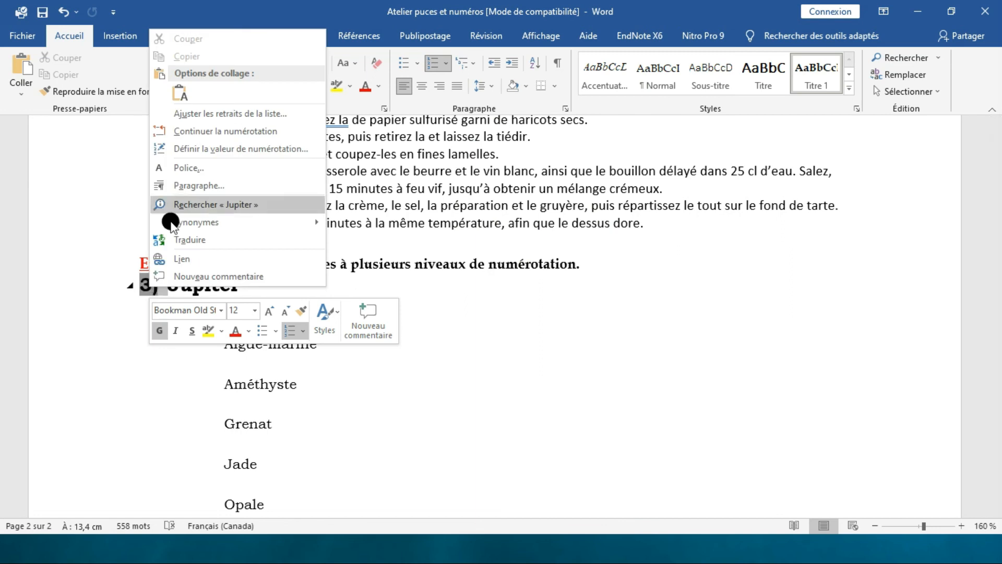
{"action": "left_click", "coordinate": [228, 149]}
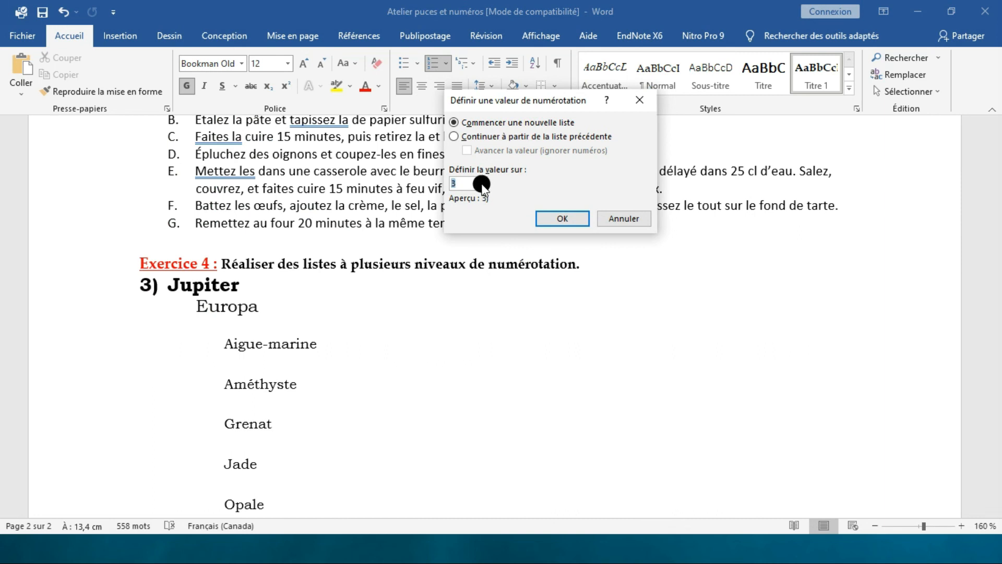
{"action": "left_click", "coordinate": [552, 218]}
Step: Apply the current multilevel list to the "Europa" line under "Jupiter"
{"action": "left_click_drag", "start_coordinate": [255, 307], "coordinate": [192, 300]}
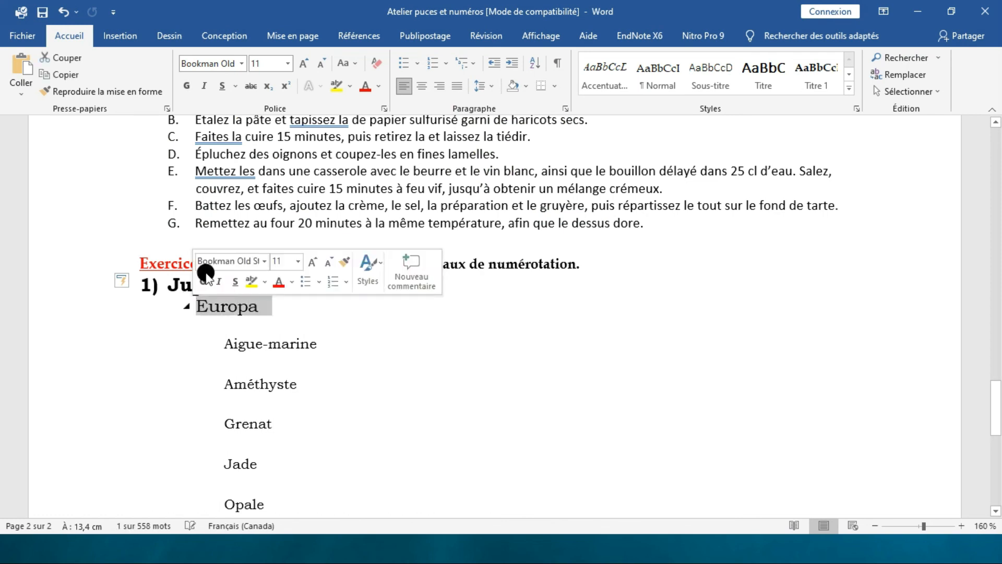
{"action": "left_click", "coordinate": [473, 66]}
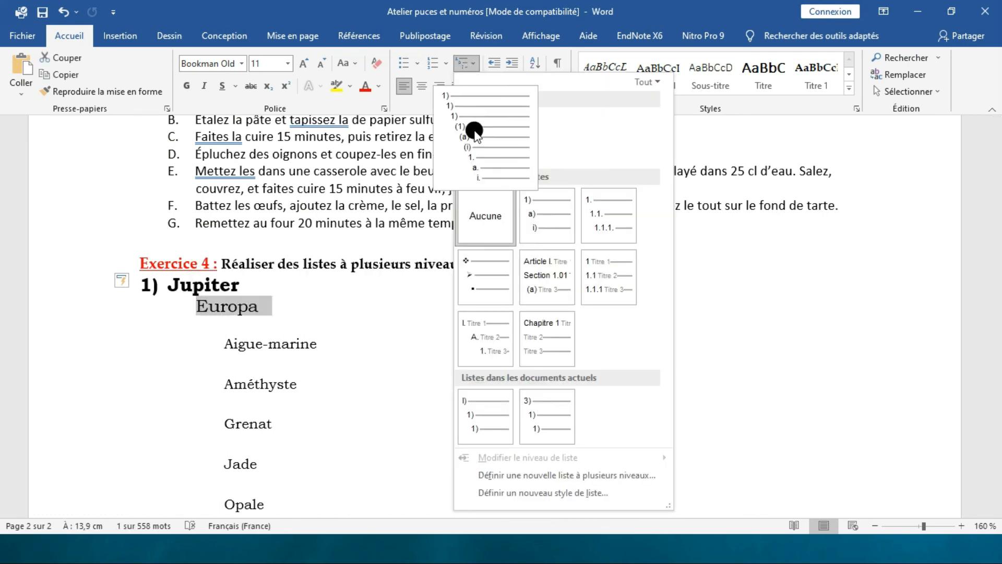
{"action": "left_click", "coordinate": [473, 129]}
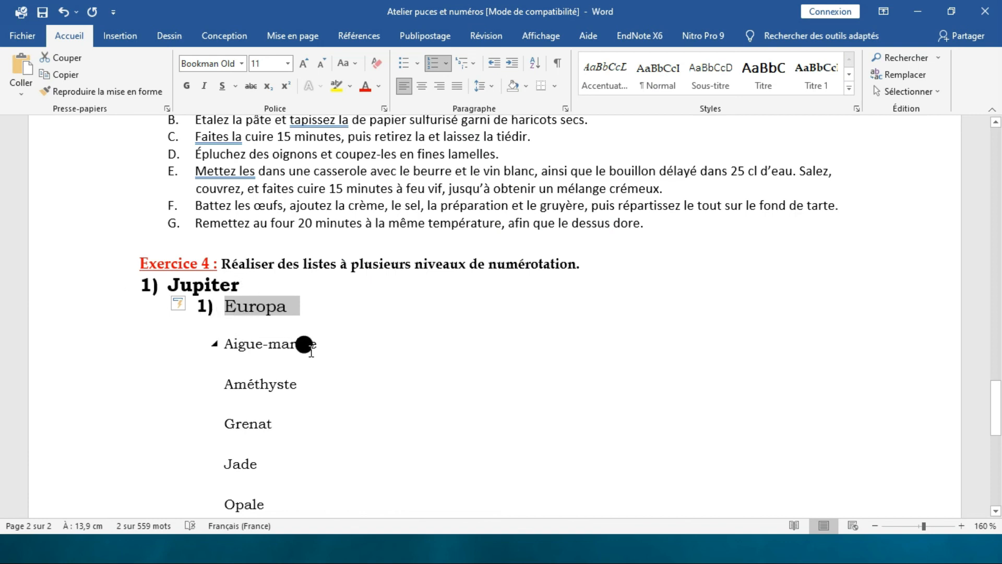
Step: Number the gemstone lines from "Aigue-marine" to "Turquoise" with the current multilevel list
{"action": "scroll", "coordinate": [291, 340], "scroll_direction": "down", "scroll_amount": 2}
{"action": "scroll", "coordinate": [282, 451], "scroll_direction": "down", "scroll_amount": 1}
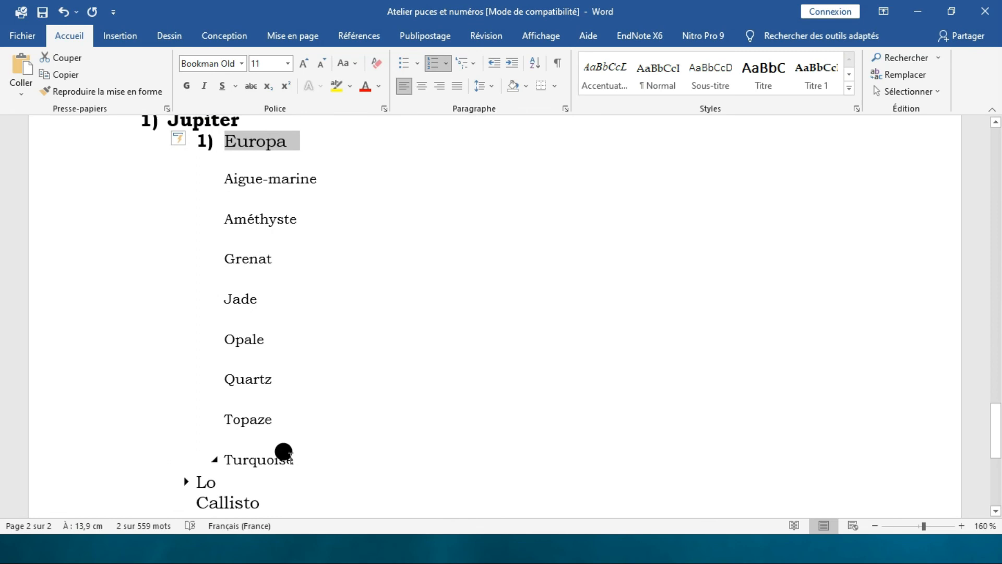
{"action": "left_click_drag", "start_coordinate": [300, 459], "coordinate": [240, 179]}
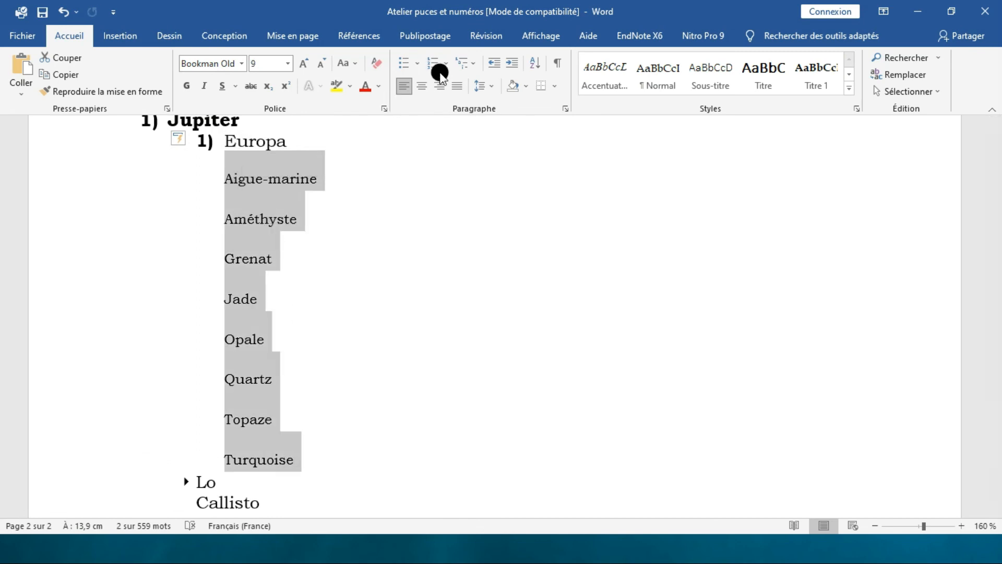
{"action": "left_click", "coordinate": [477, 62]}
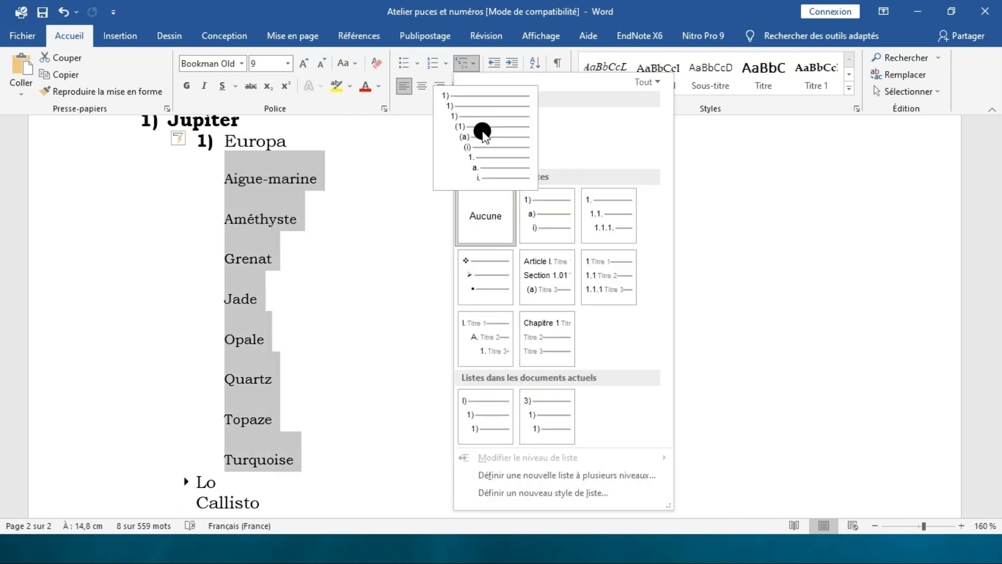
{"action": "left_click", "coordinate": [476, 127]}
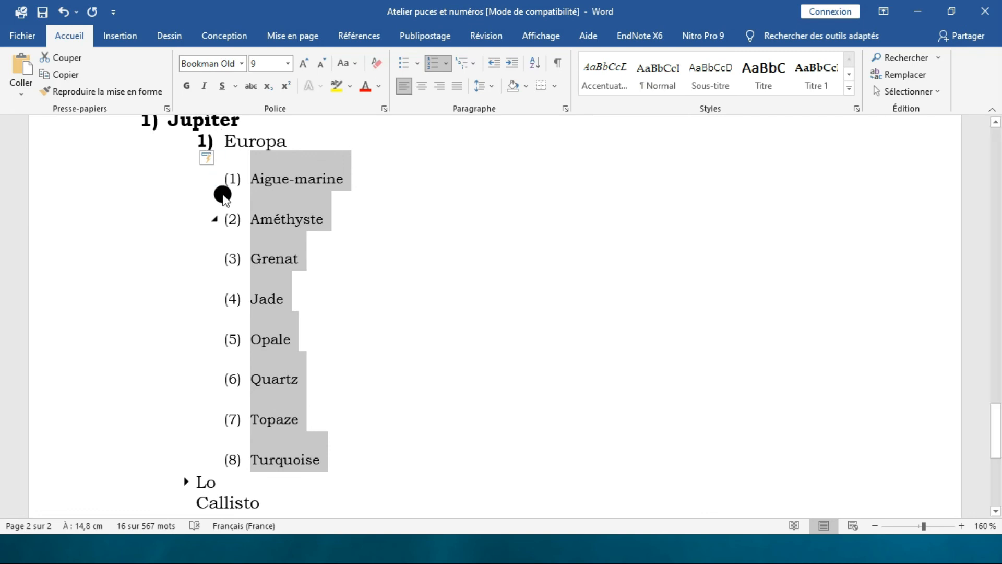
Step: Apply the current multilevel list to the "Lo" and "Callisto" lines below the gemstones
{"action": "scroll", "coordinate": [255, 167], "scroll_direction": "down", "scroll_amount": 1}
{"action": "scroll", "coordinate": [251, 190], "scroll_direction": "up", "scroll_amount": 2}
{"action": "scroll", "coordinate": [253, 193], "scroll_direction": "down", "scroll_amount": 2}
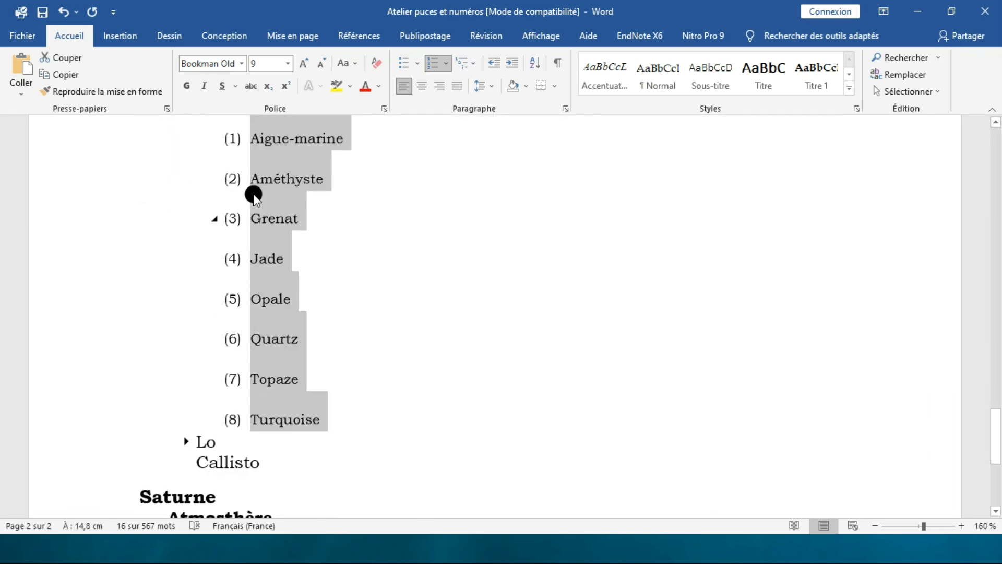
{"action": "scroll", "coordinate": [255, 235], "scroll_direction": "down", "scroll_amount": 2}
{"action": "left_click_drag", "start_coordinate": [267, 338], "coordinate": [195, 306]}
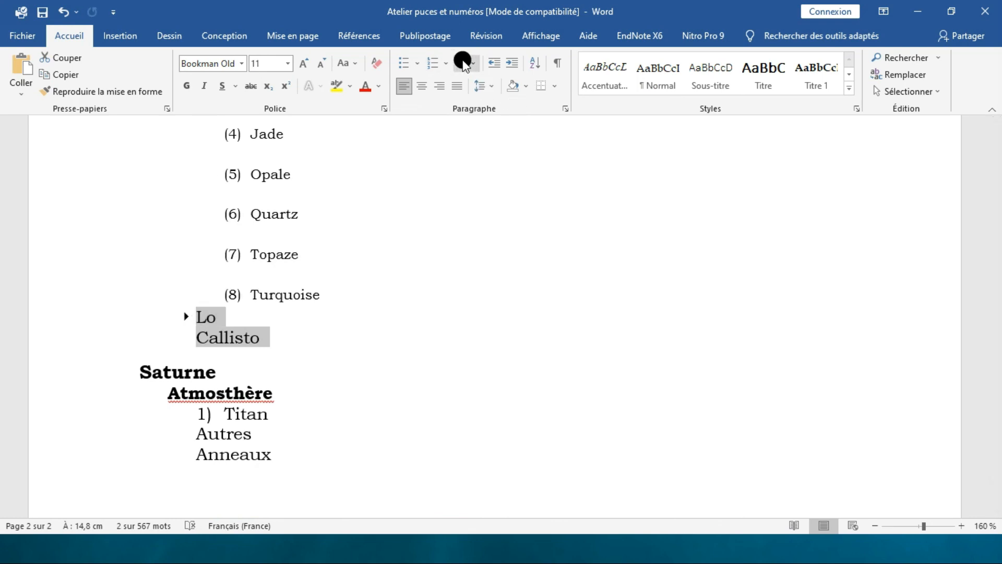
{"action": "left_click", "coordinate": [467, 62]}
{"action": "left_click", "coordinate": [480, 130]}
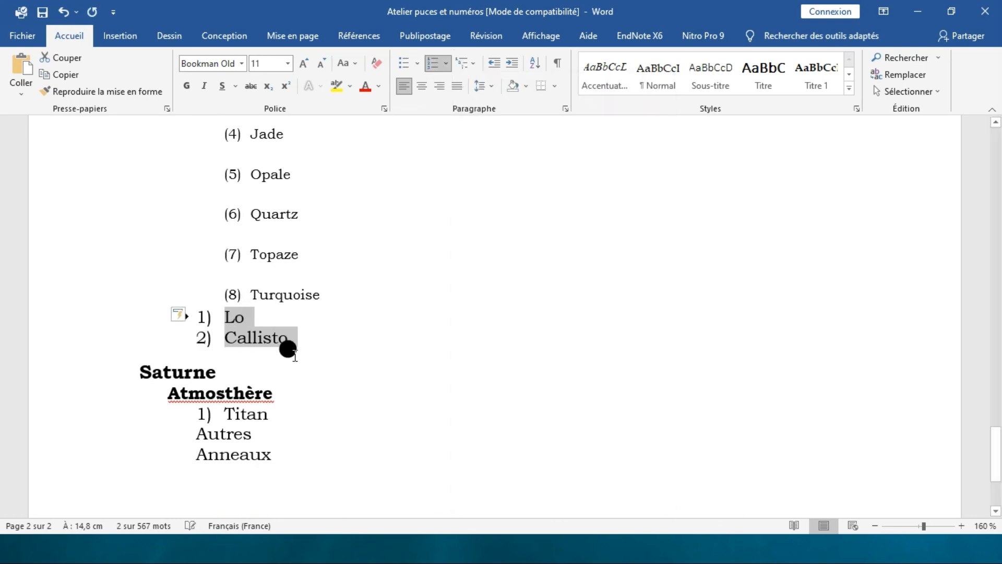
Step: Continue the numbering from "Europa" so that "Lo" and "Callisto" become items 2 and 3, and check the sequence
{"action": "left_click", "coordinate": [186, 314]}
{"action": "left_click", "coordinate": [201, 329]}
{"action": "scroll", "coordinate": [241, 295], "scroll_direction": "up", "scroll_amount": 4}
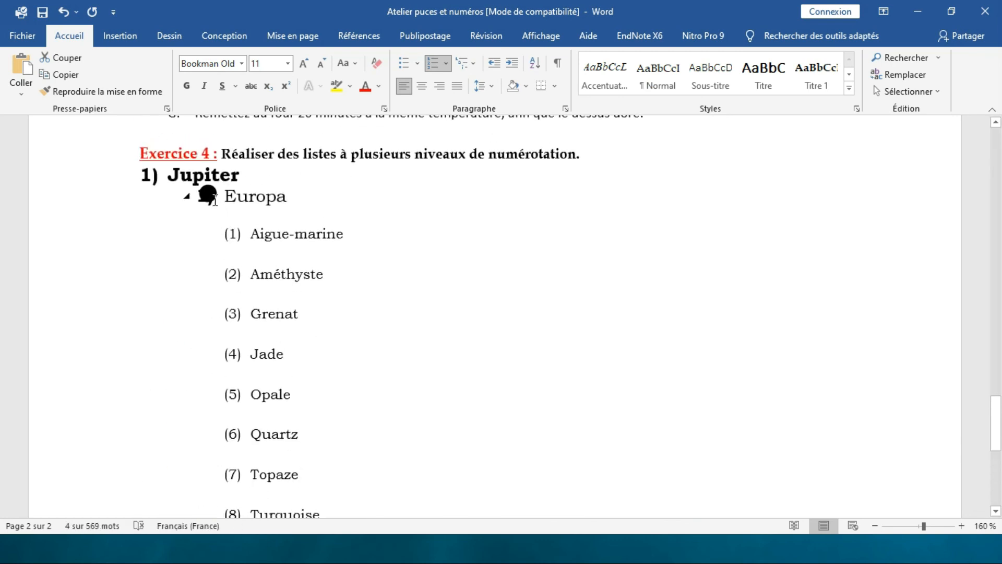
{"action": "scroll", "coordinate": [226, 424], "scroll_direction": "down", "scroll_amount": 3}
{"action": "scroll", "coordinate": [202, 377], "scroll_direction": "down", "scroll_amount": 3}
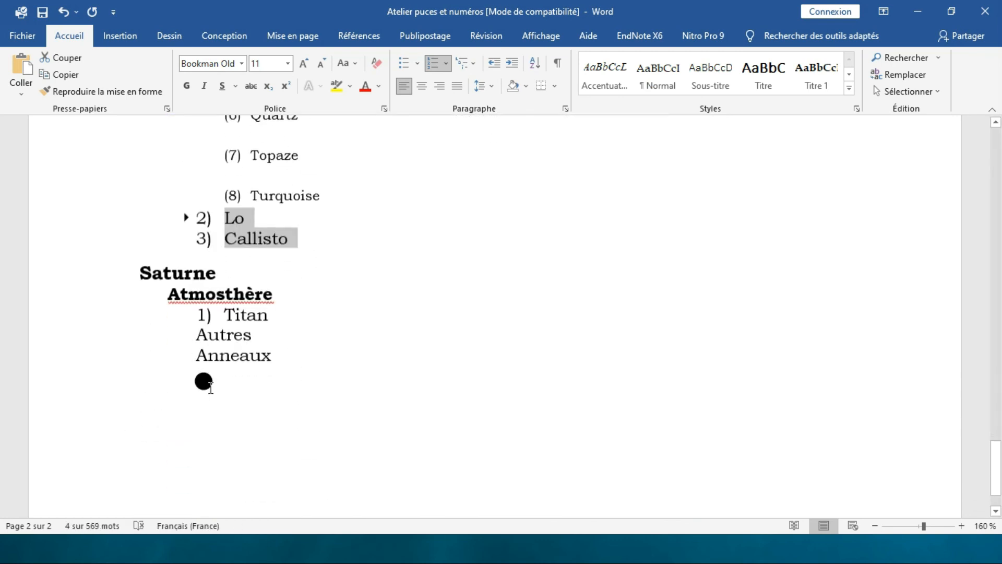
{"action": "scroll", "coordinate": [203, 340], "scroll_direction": "up", "scroll_amount": 2}
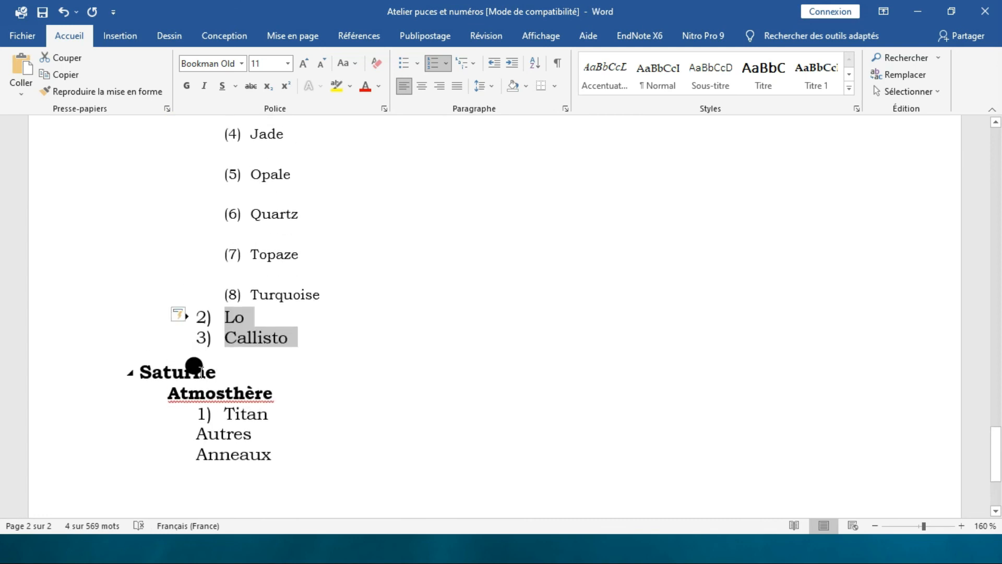
Step: Apply the current multilevel list to the "Saturne" heading
{"action": "left_click", "coordinate": [196, 369]}
{"action": "left_click", "coordinate": [130, 369]}
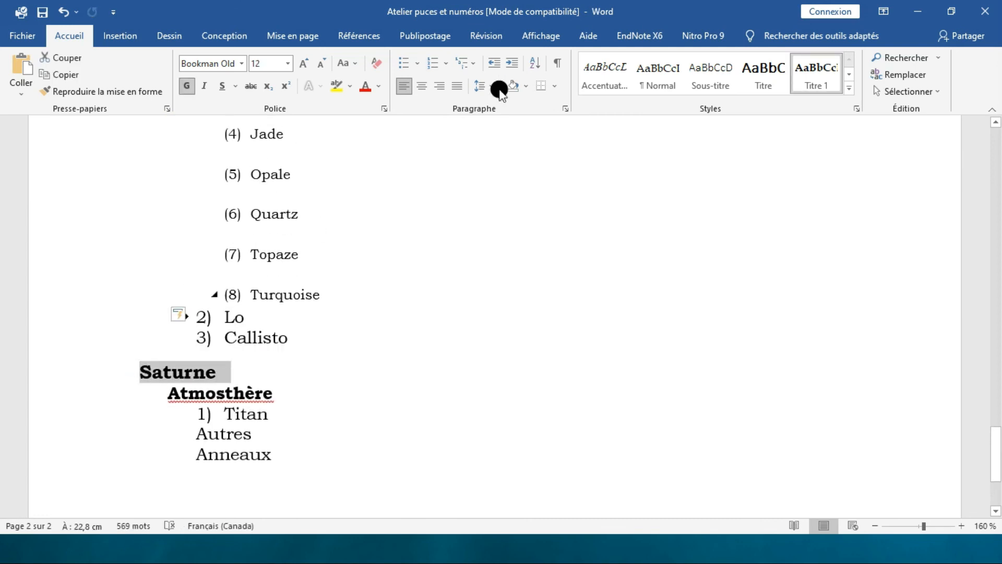
{"action": "left_click", "coordinate": [475, 62]}
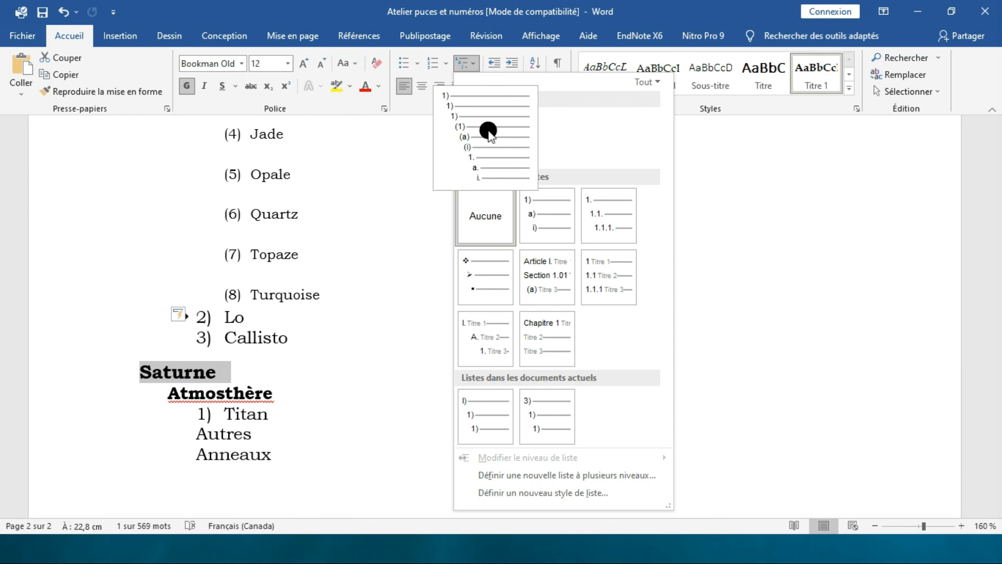
{"action": "left_click", "coordinate": [488, 130]}
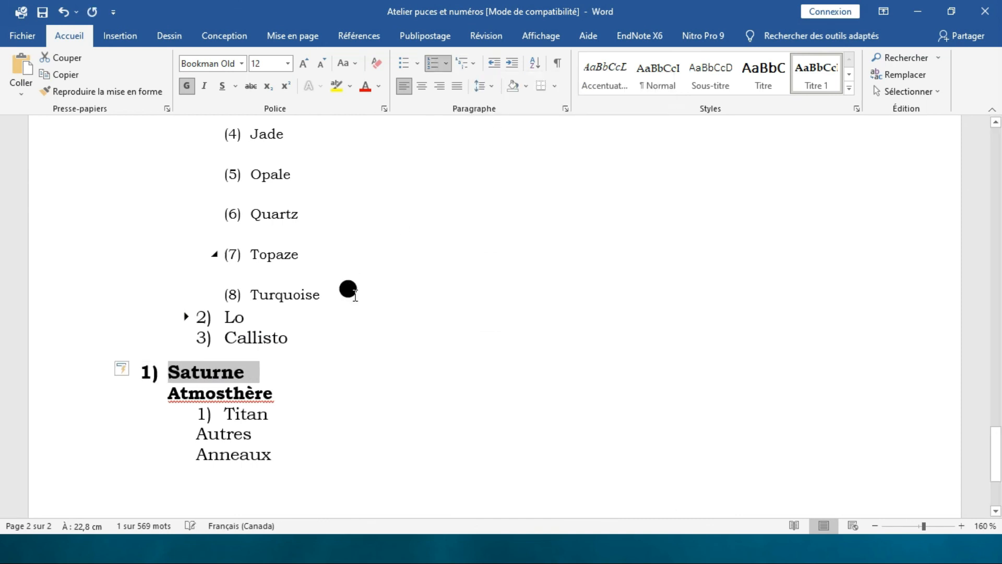
Step: Continue the numbering from "Jupiter" so that the "Saturne" heading becomes item 2
{"action": "left_click", "coordinate": [134, 369]}
{"action": "left_click", "coordinate": [134, 373]}
{"action": "left_click", "coordinate": [151, 372]}
{"action": "right_click", "coordinate": [152, 371]}
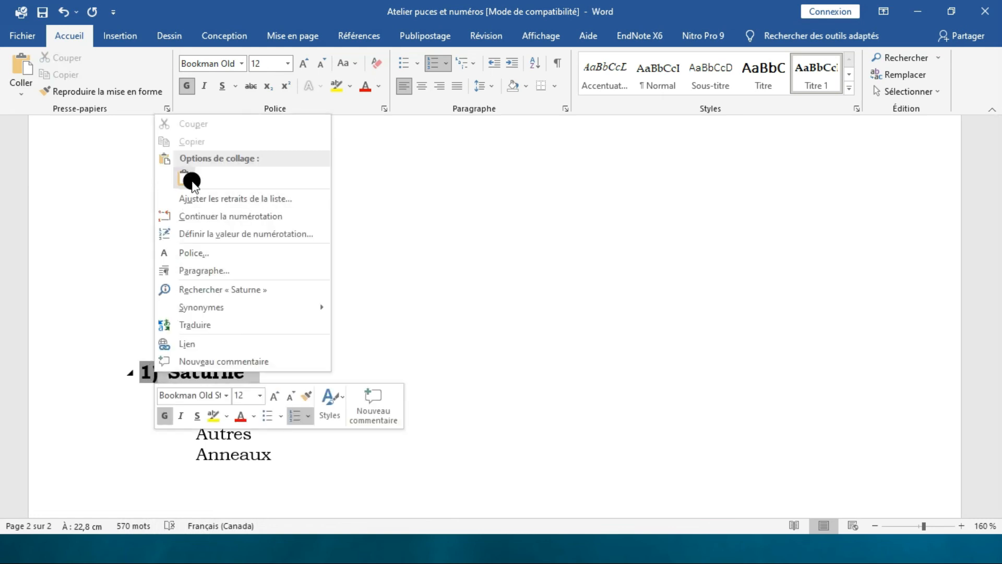
{"action": "left_click", "coordinate": [209, 216]}
{"action": "scroll", "coordinate": [157, 271], "scroll_direction": "up", "scroll_amount": 4}
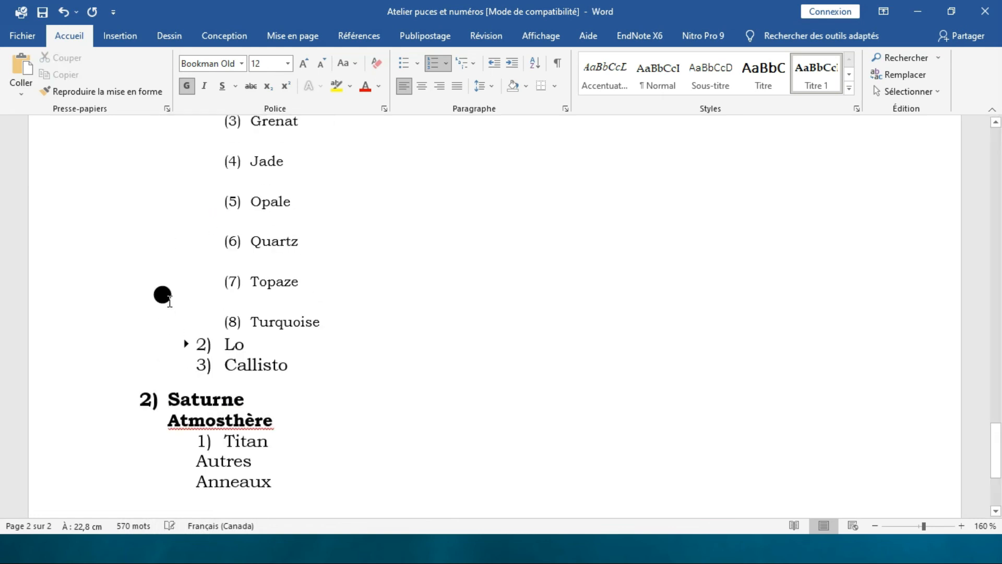
{"action": "scroll", "coordinate": [151, 208], "scroll_direction": "down", "scroll_amount": 4}
{"action": "scroll", "coordinate": [162, 257], "scroll_direction": "down", "scroll_amount": 1}
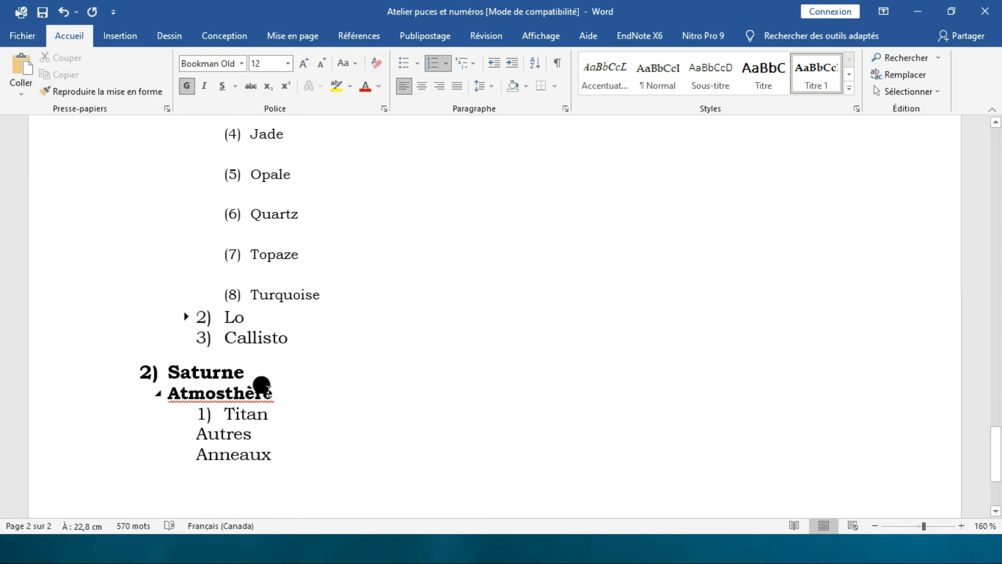
Step: Apply the current multilevel list to the "Atmosthère" line under "Saturne"
{"action": "left_click", "coordinate": [157, 386]}
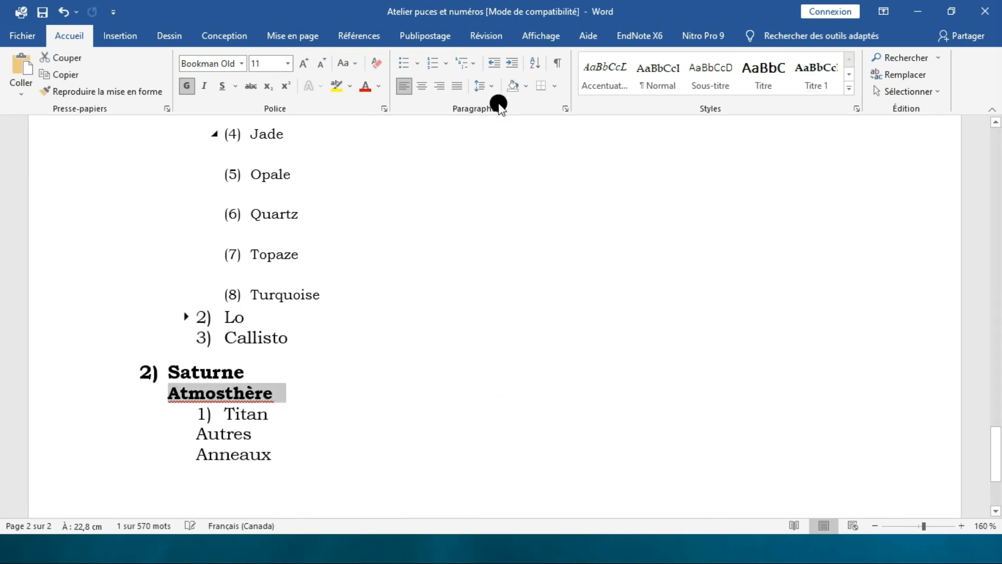
{"action": "left_click", "coordinate": [476, 68]}
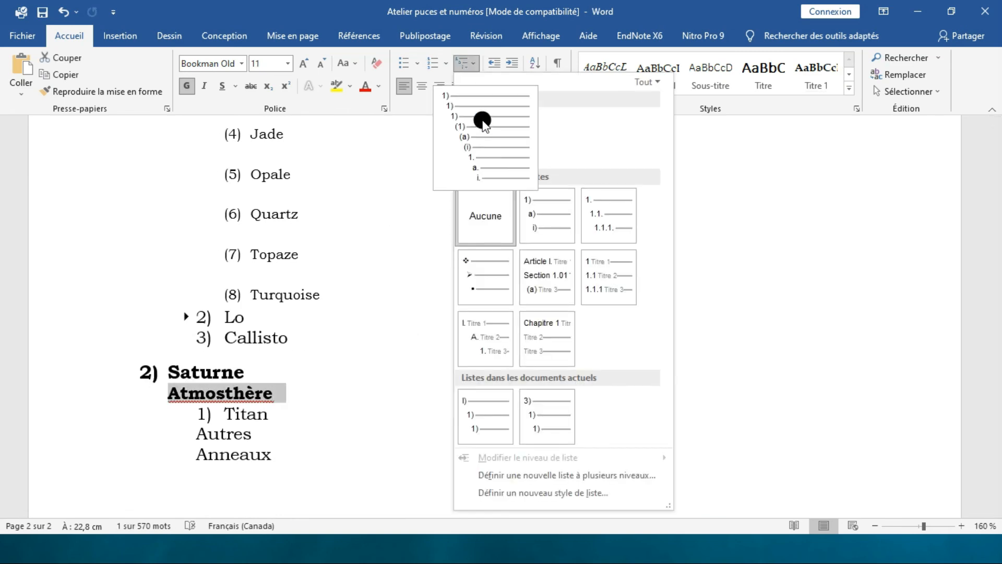
{"action": "left_click", "coordinate": [477, 119]}
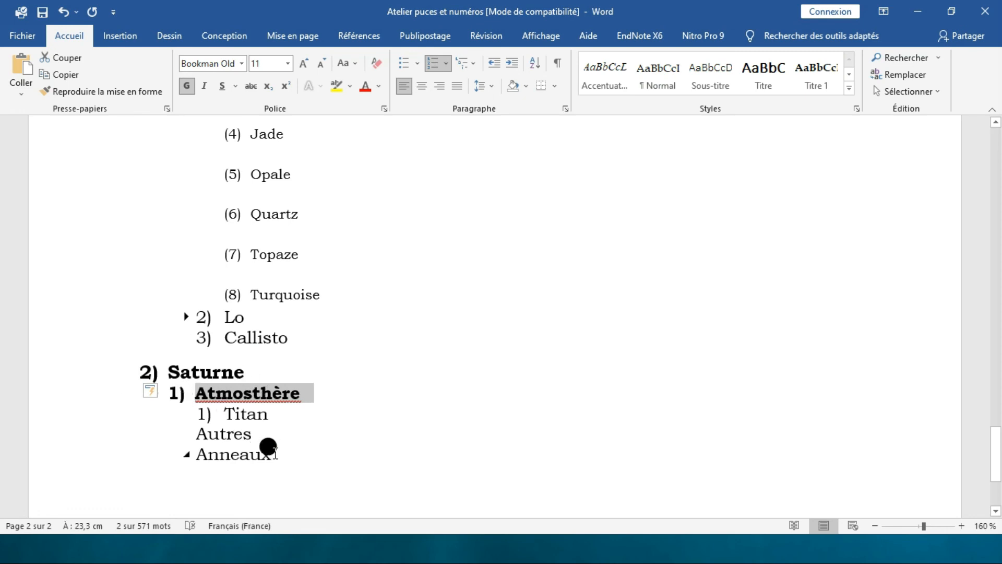
Step: Try to apply the current multilevel list to the "Titan", "Autres" and "Anneaux" lines under "Atmosthère"
{"action": "left_click_drag", "start_coordinate": [272, 450], "coordinate": [210, 413]}
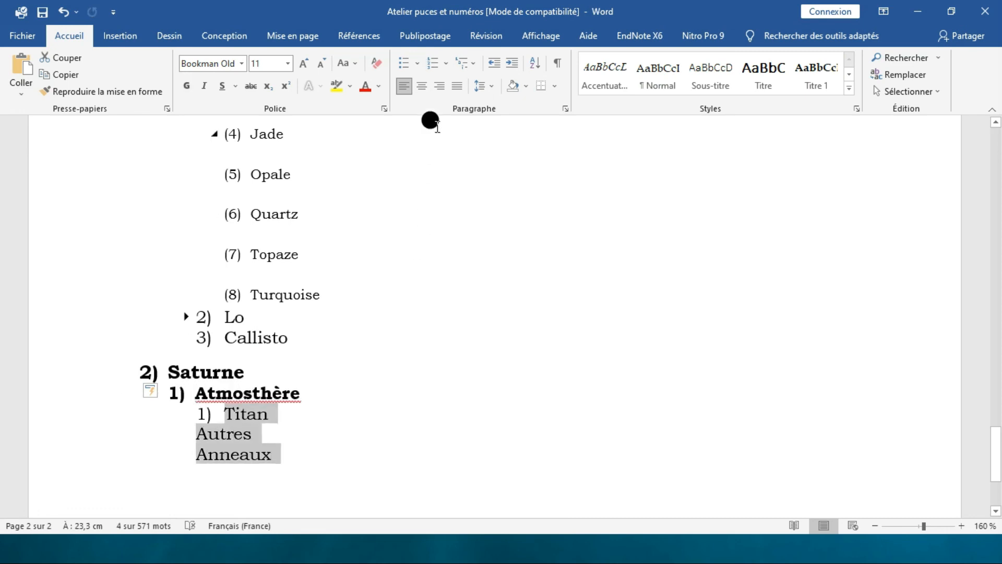
{"action": "left_click", "coordinate": [467, 64]}
{"action": "left_click", "coordinate": [481, 135]}
{"action": "left_click", "coordinate": [462, 63]}
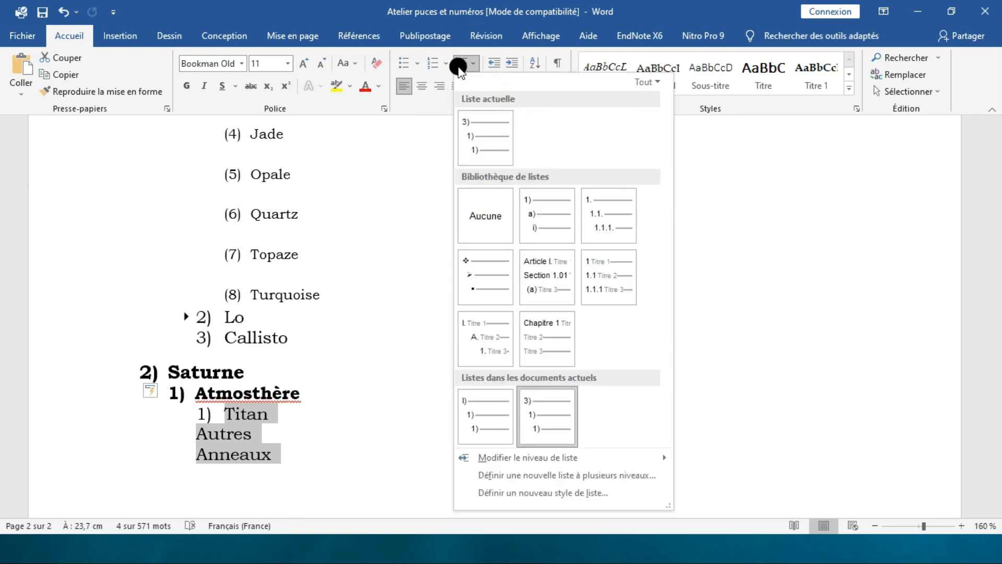
{"action": "left_click", "coordinate": [478, 137]}
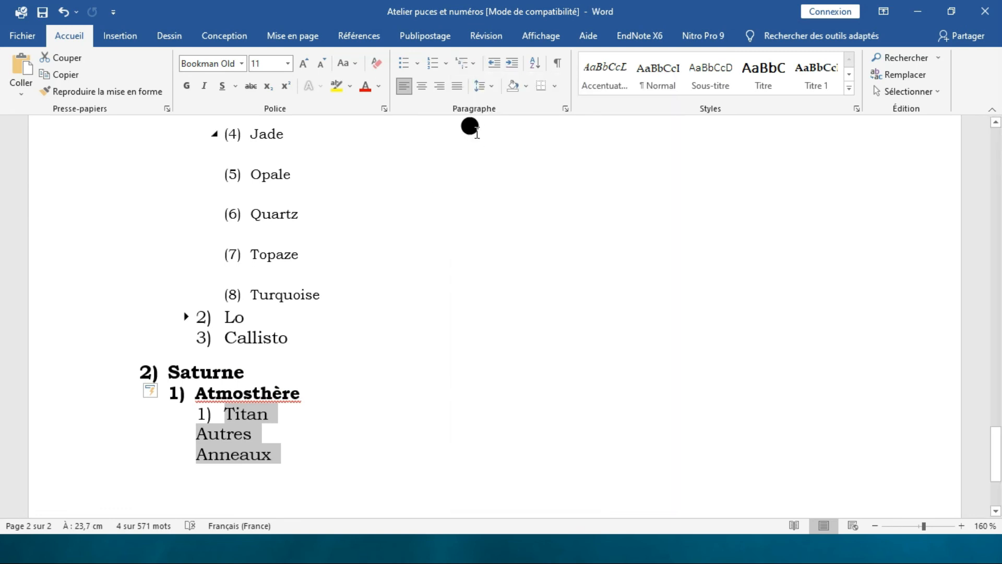
Step: Remove the number from "Titan" and apply the current multilevel list to "Titan", "Autres" and "Anneaux" together
{"action": "left_click", "coordinate": [226, 432]}
{"action": "left_click", "coordinate": [227, 413]}
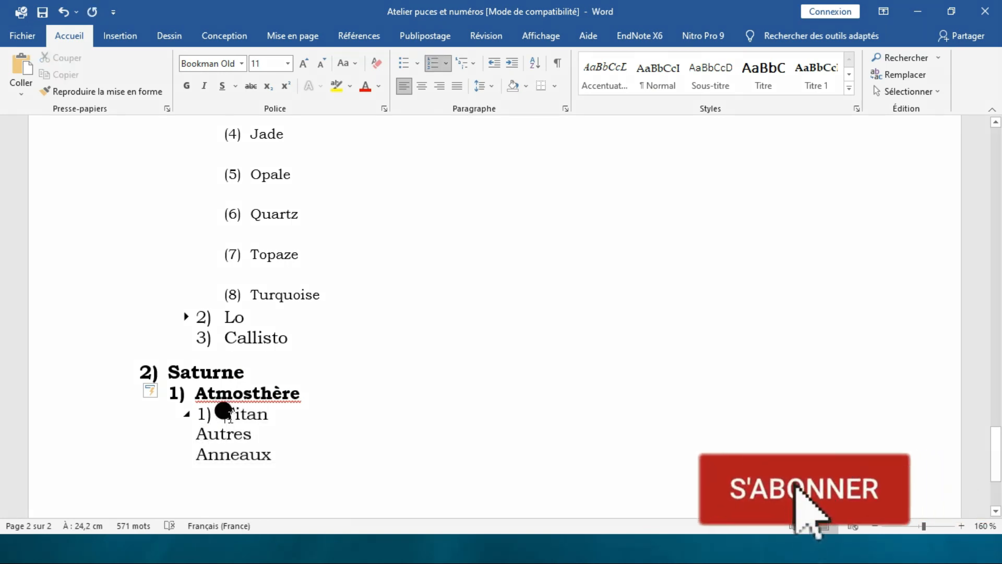
{"action": "key", "text": "BackSpace"}
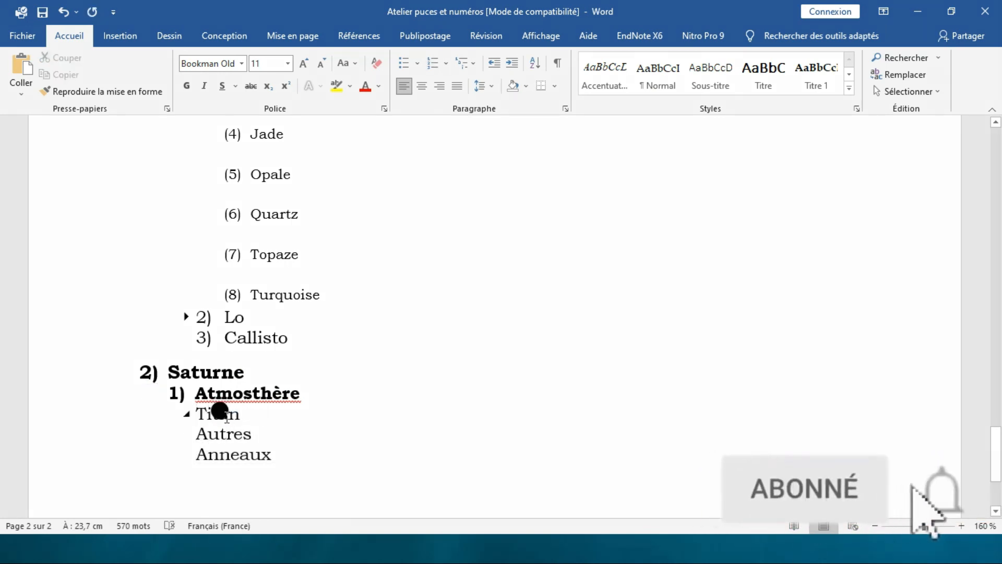
{"action": "left_click_drag", "start_coordinate": [269, 445], "coordinate": [203, 400]}
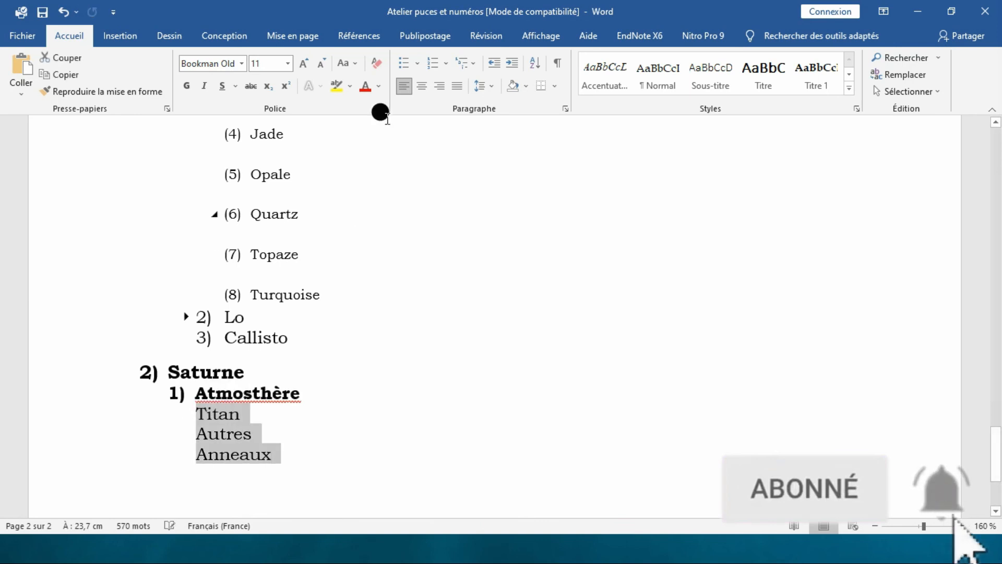
{"action": "left_click", "coordinate": [466, 63]}
{"action": "left_click", "coordinate": [505, 137]}
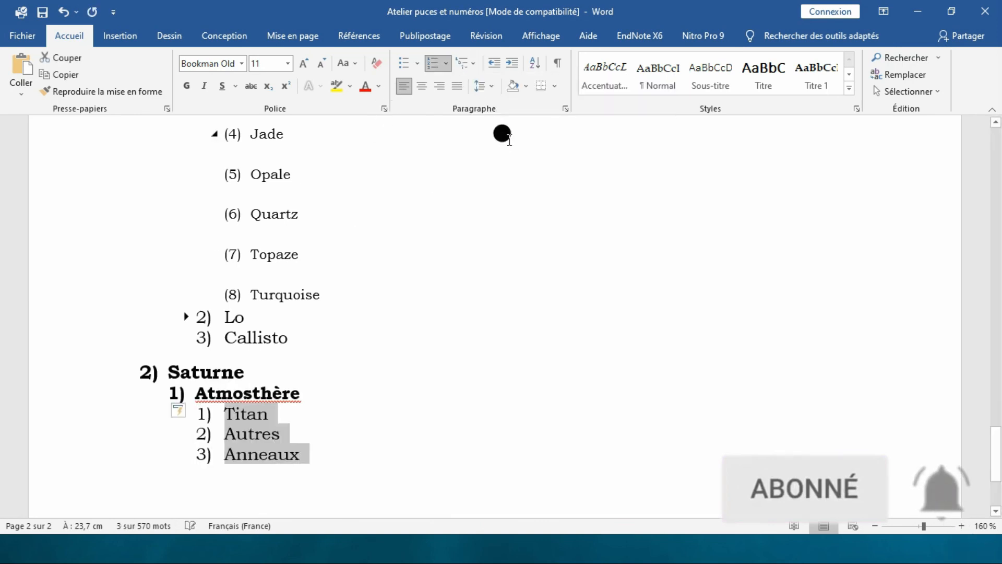
Step: Review the multilevel numbering of the Jupiter and Saturne outline in Exercice 4 and the recipe lists above it
{"action": "scroll", "coordinate": [204, 417], "scroll_direction": "up", "scroll_amount": 6}
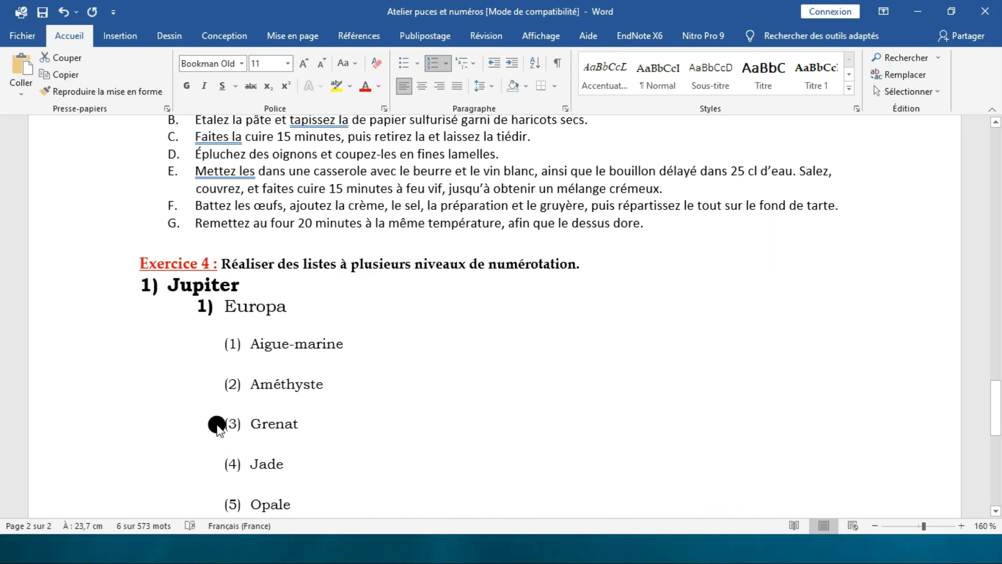
{"action": "scroll", "coordinate": [352, 434], "scroll_direction": "down", "scroll_amount": 4}
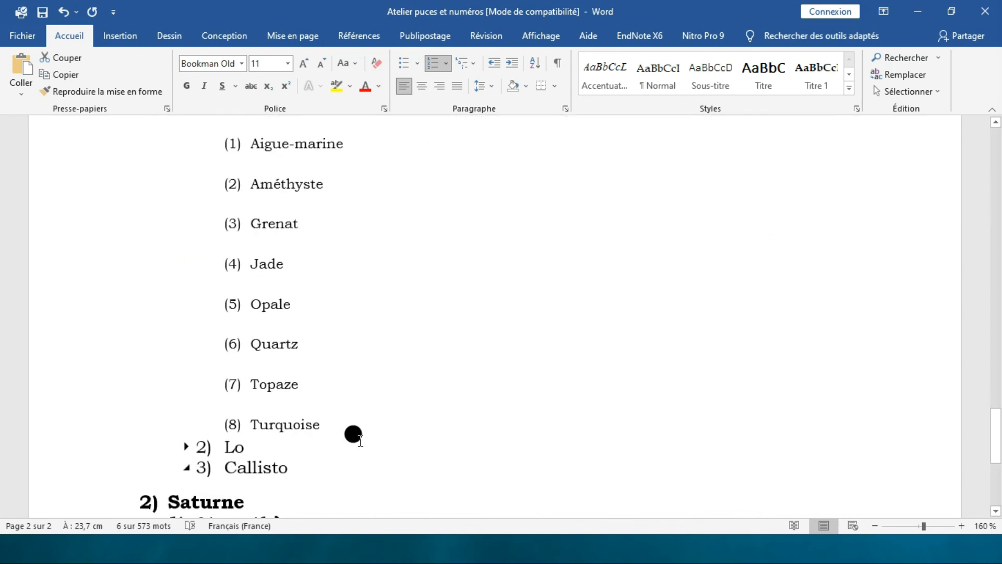
{"action": "scroll", "coordinate": [356, 434], "scroll_direction": "down", "scroll_amount": 3}
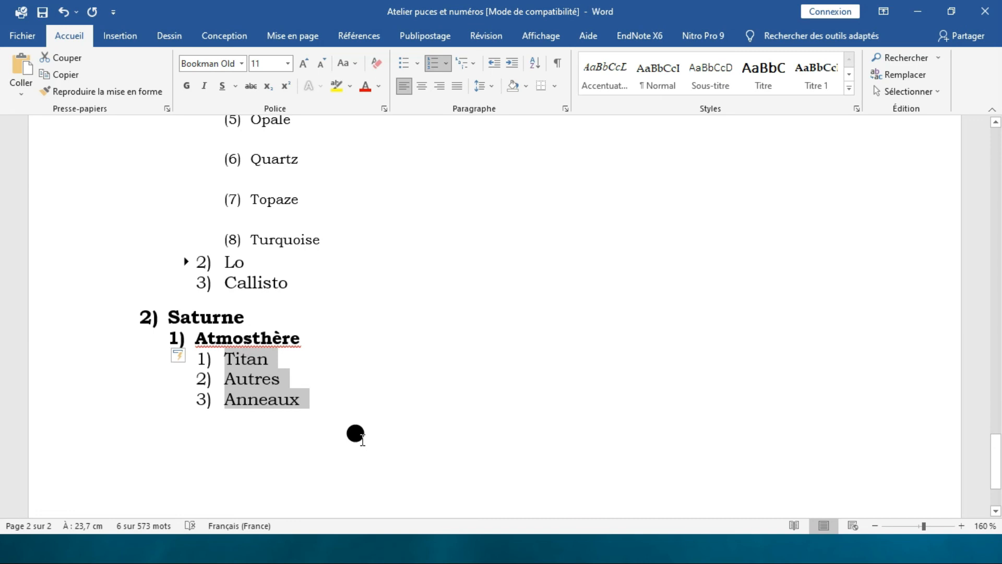
{"action": "scroll", "coordinate": [356, 434], "scroll_direction": "up", "scroll_amount": 12}
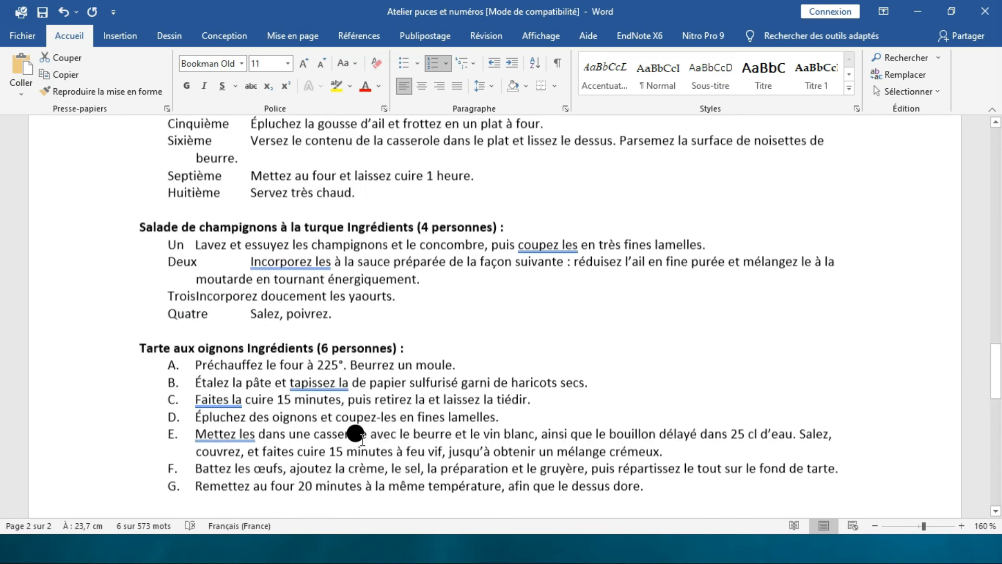